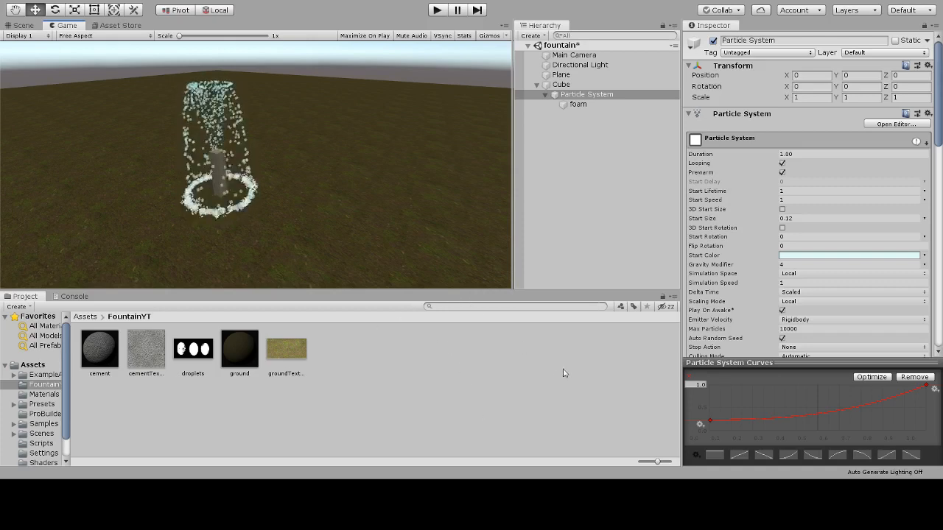
Delete the existing Particle System under the Cube together with its foam child.
left_click(582, 94)
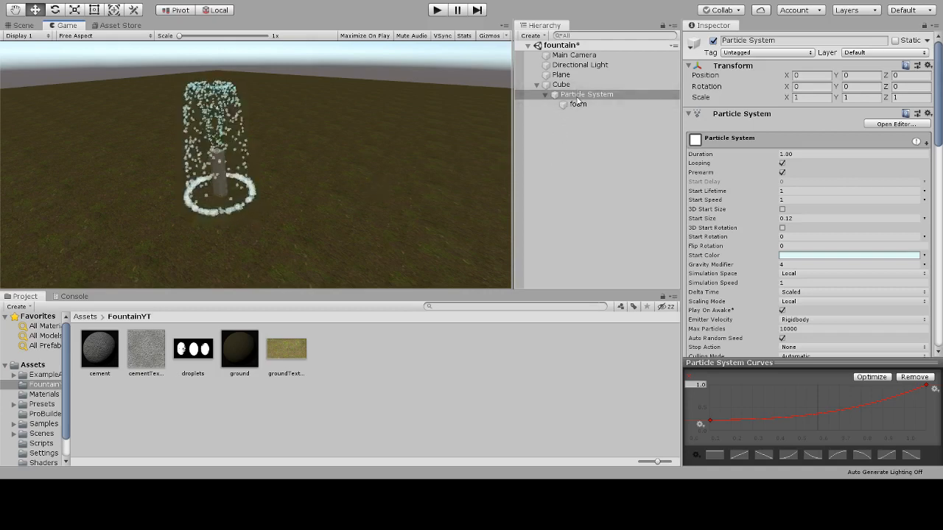
left_click(577, 94)
key("Delete")
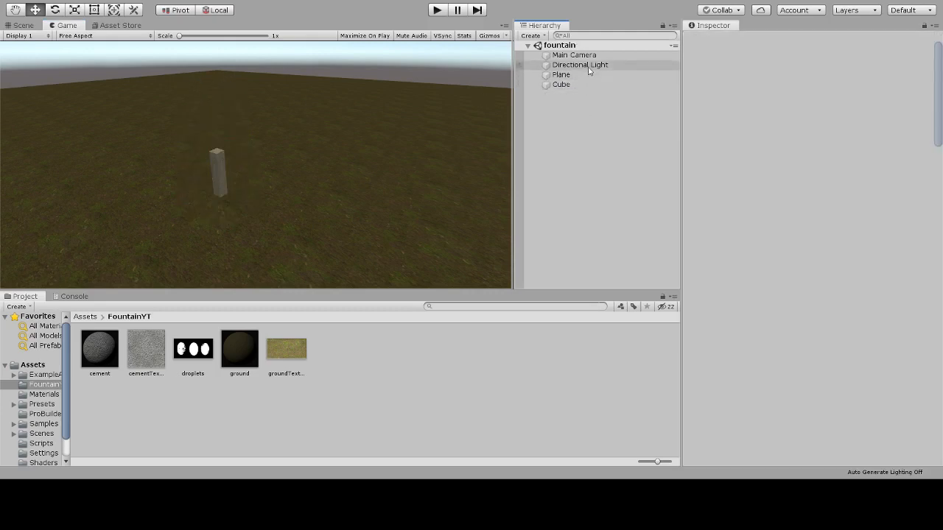
Review the settings of the scene's Directional Light and Plane objects.
left_click(578, 56)
left_click(583, 65)
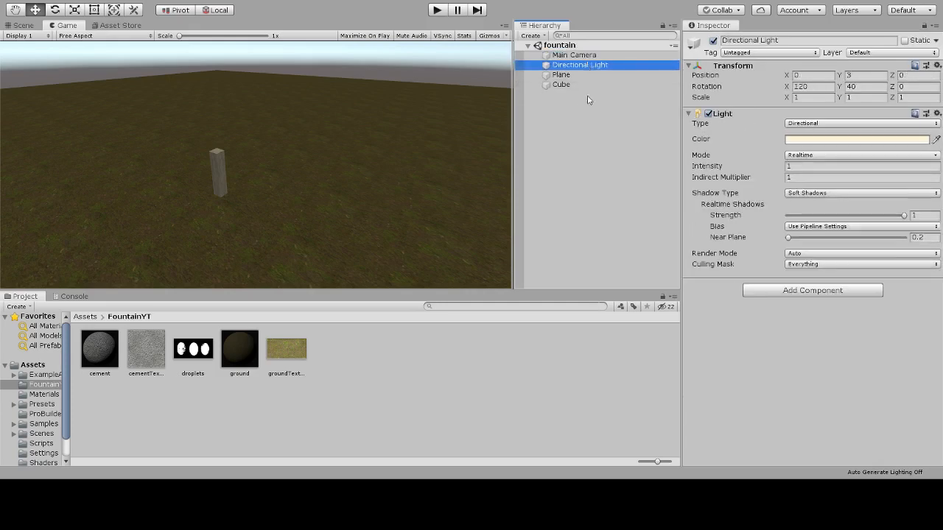
left_click(580, 111)
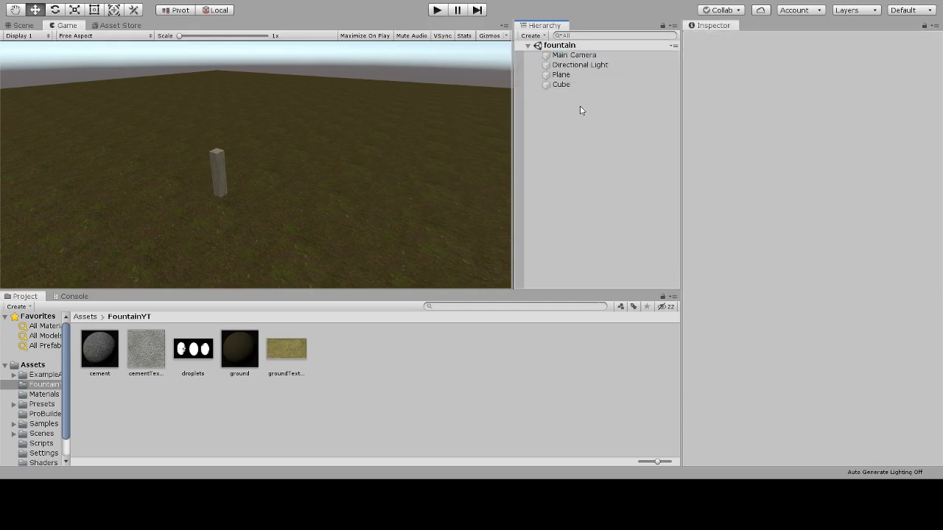
left_click(578, 76)
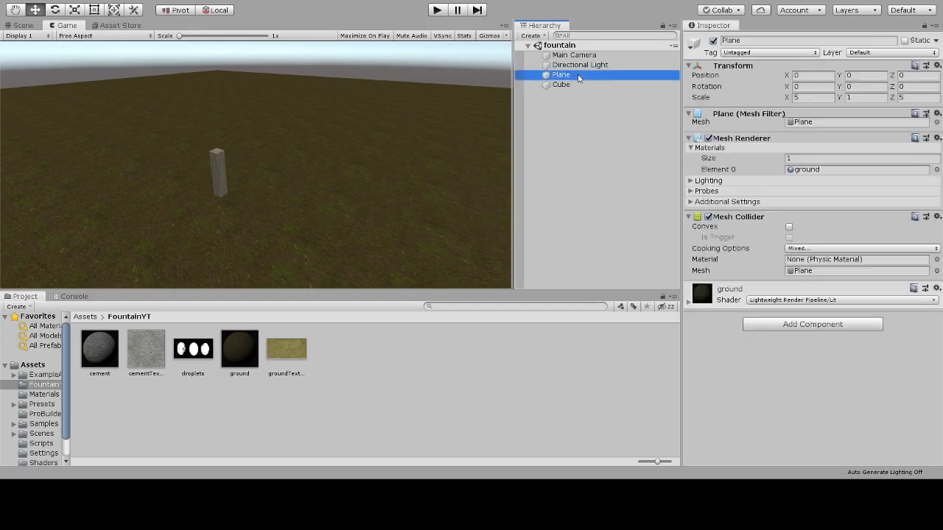
left_click(561, 151)
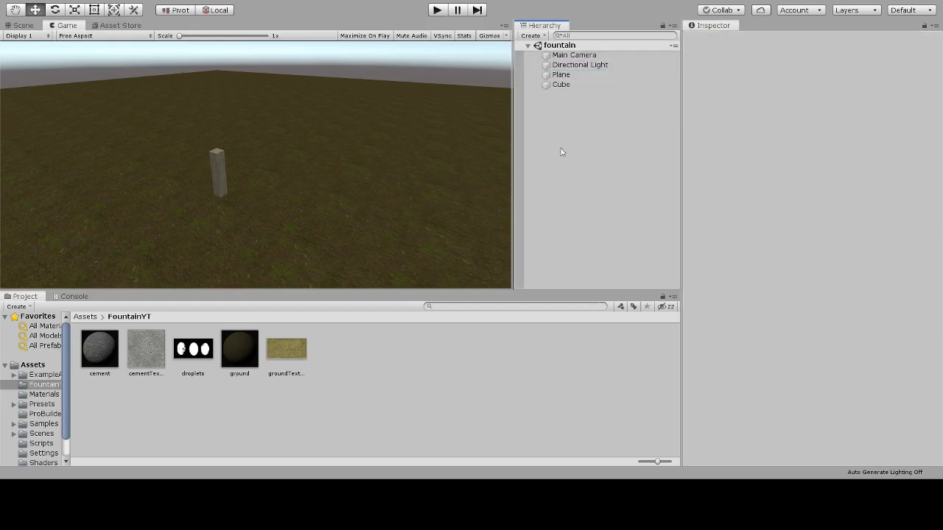
Assign the ground texture image to the Base Map of the ground material.
left_click(237, 350)
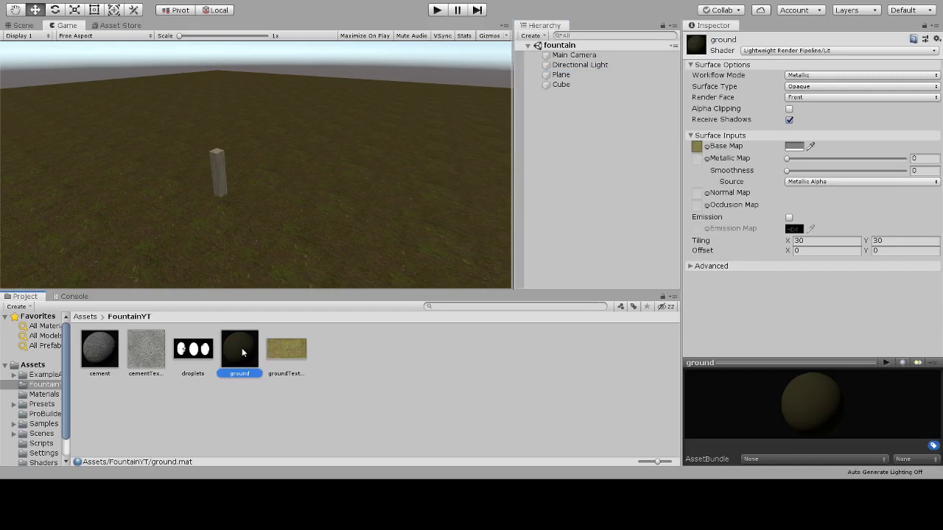
left_click_drag(287, 349, 697, 147)
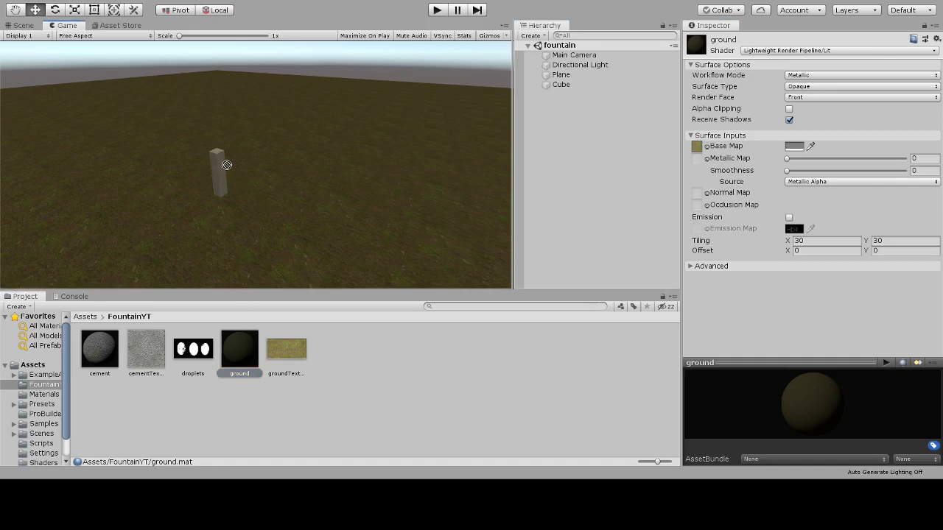
Try the ground material on the Cube, and put the cement material back on it.
left_click_drag(545, 131, 561, 85)
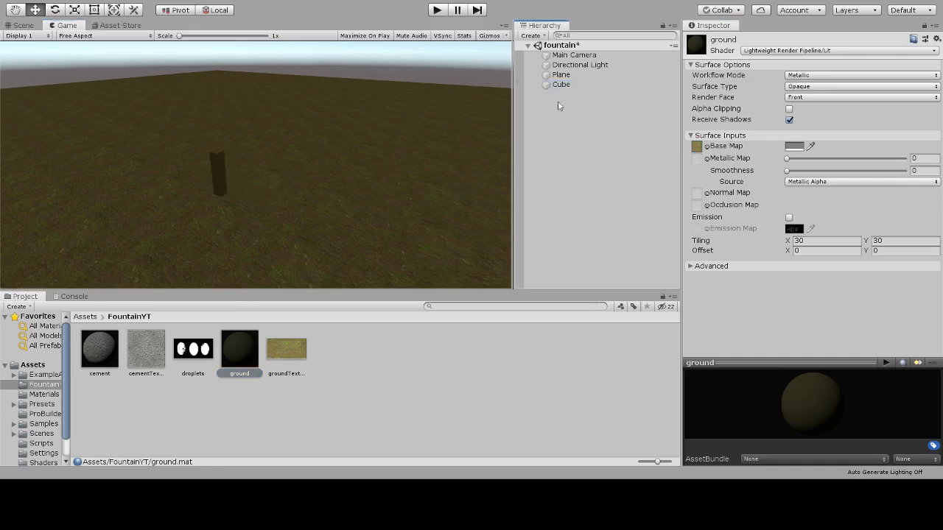
left_click_drag(107, 341, 568, 86)
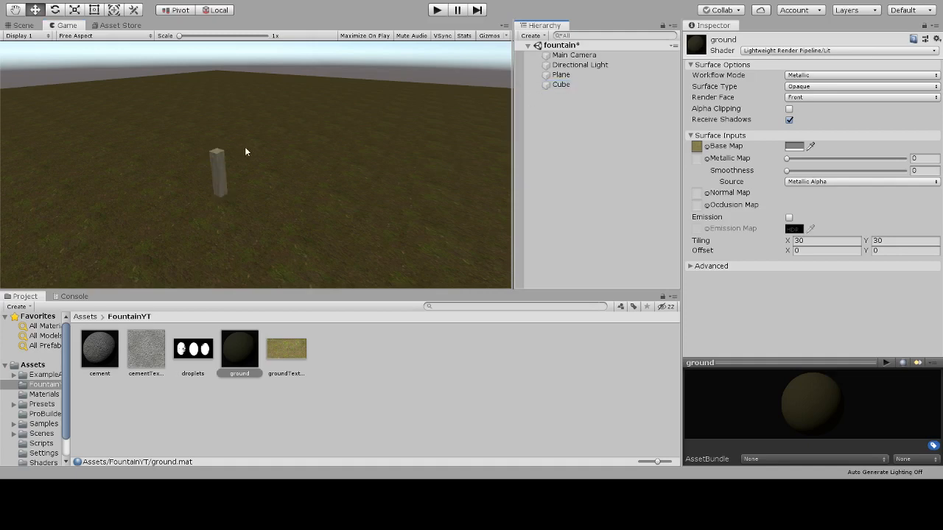
Remove the Box Collider component from the Cube.
left_click(581, 78)
left_click(582, 86)
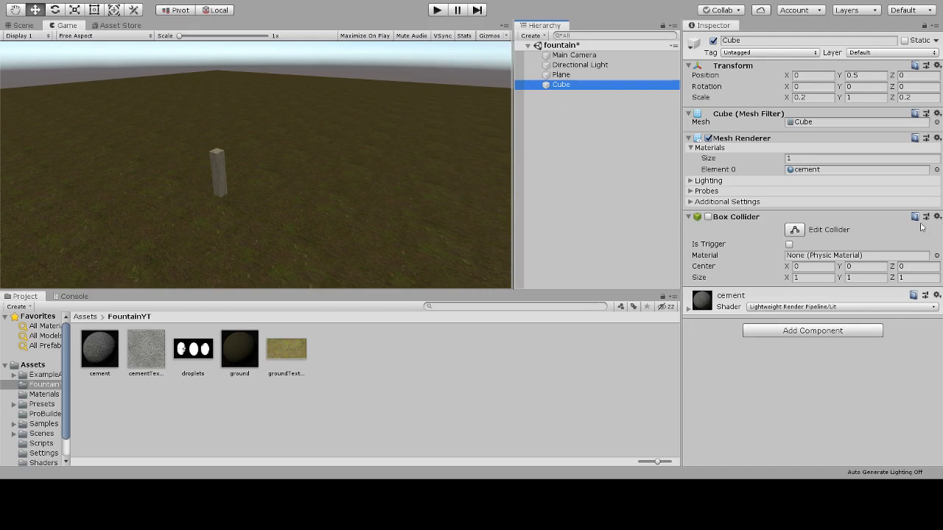
right_click(692, 216)
left_click(693, 243)
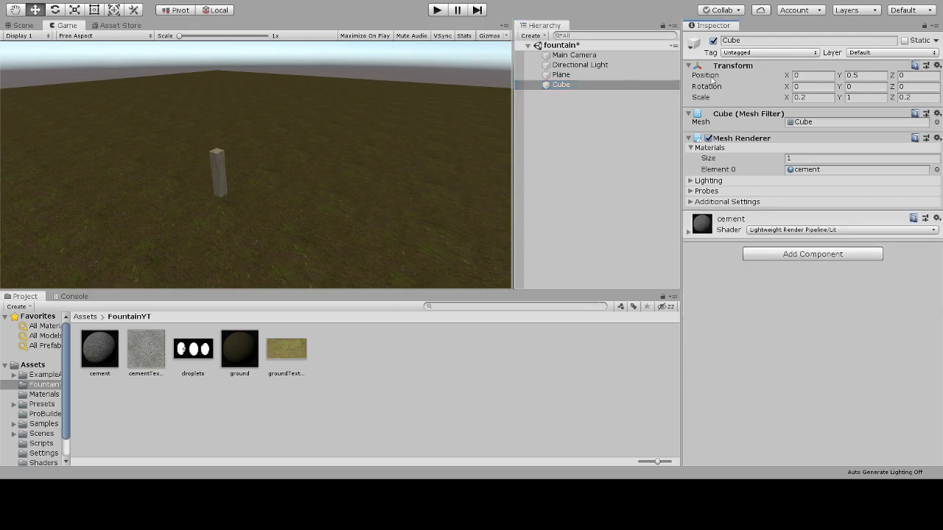
Add a new Particle System as a child of the Cube.
left_click(592, 86)
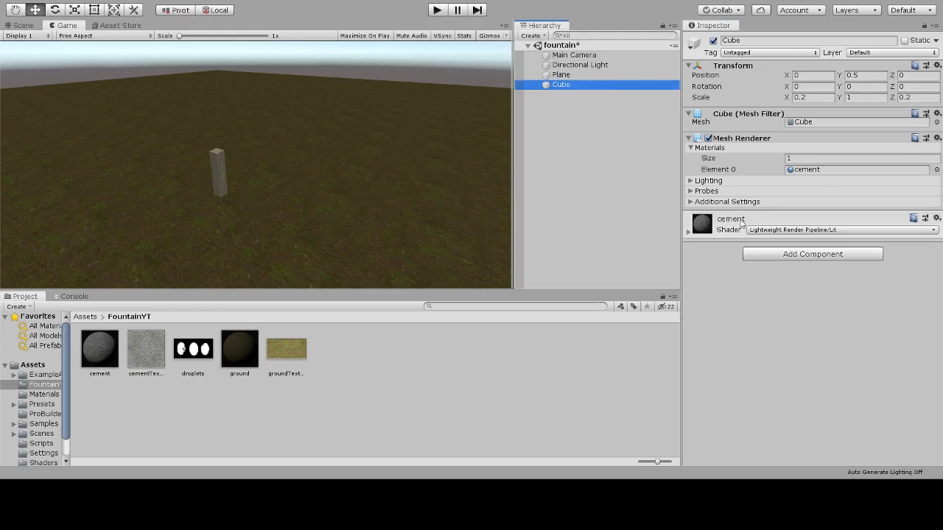
left_click(591, 2)
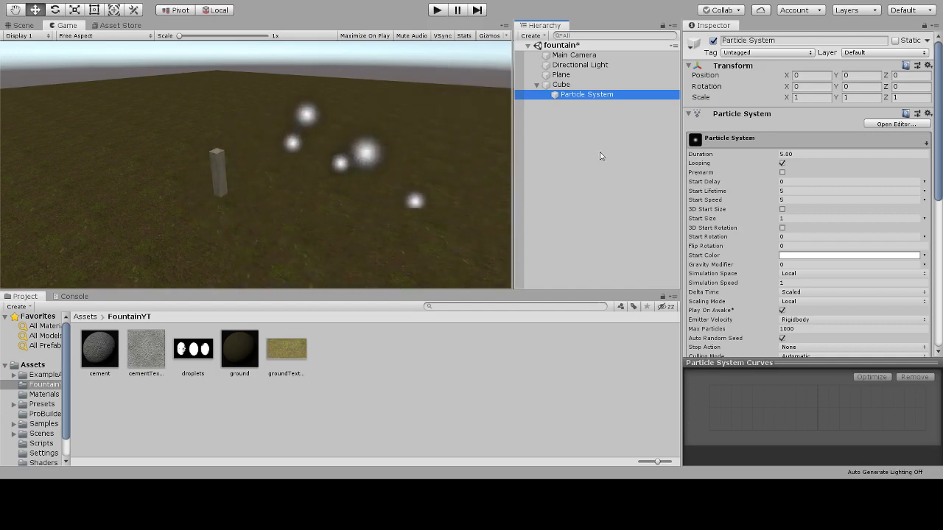
Set the Particle System's Duration to 1, Start Lifetime to 0.5 and Start Speed to 10.
left_click(818, 154)
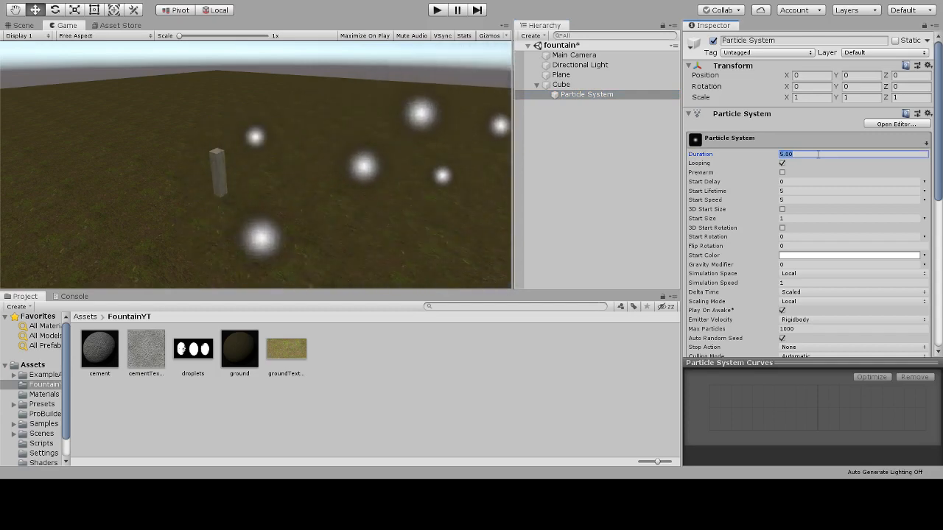
type("1")
key("Return")
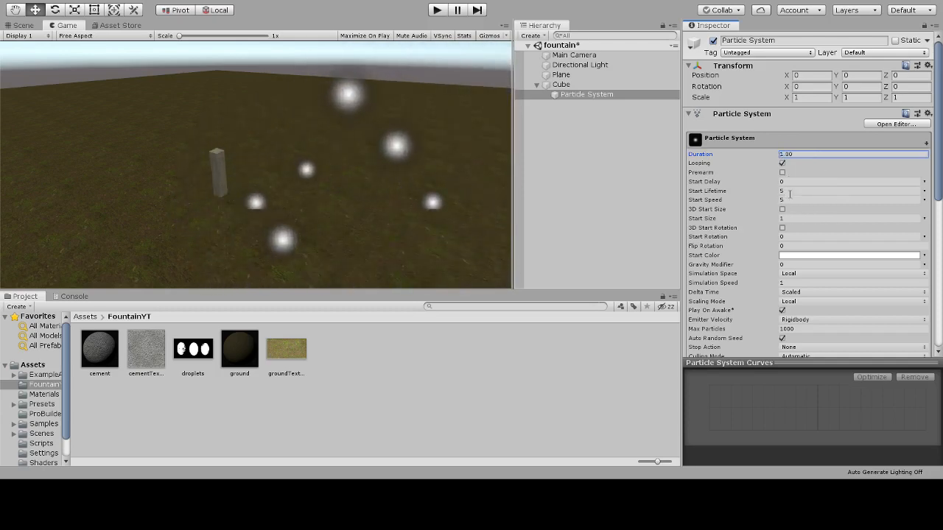
left_click(787, 190)
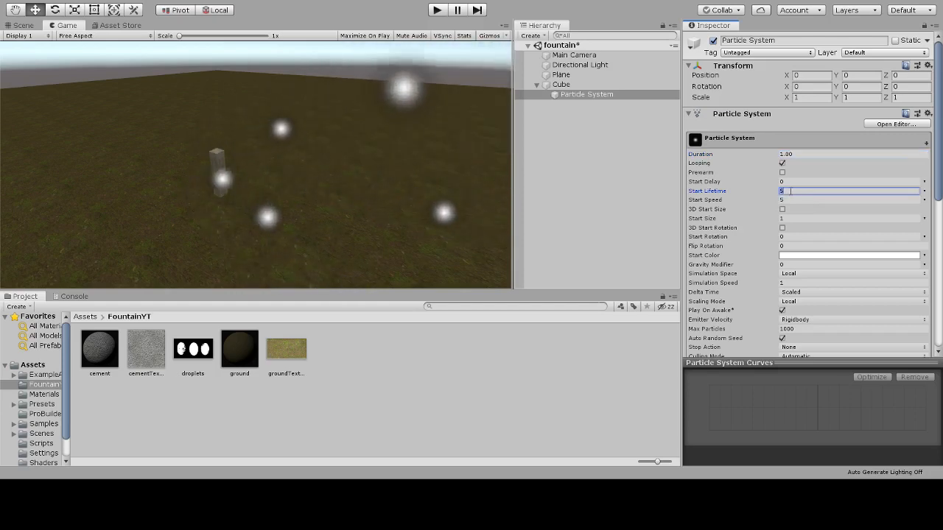
type("0")
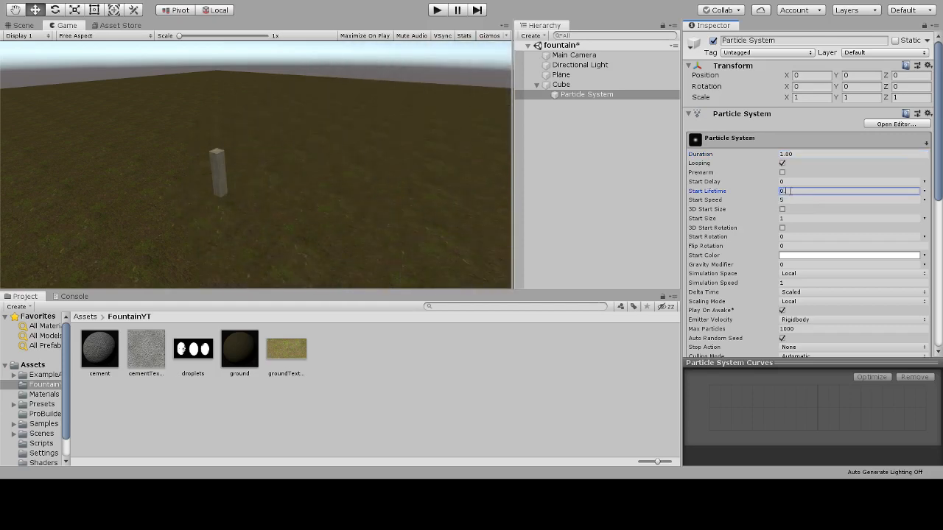
type(".5")
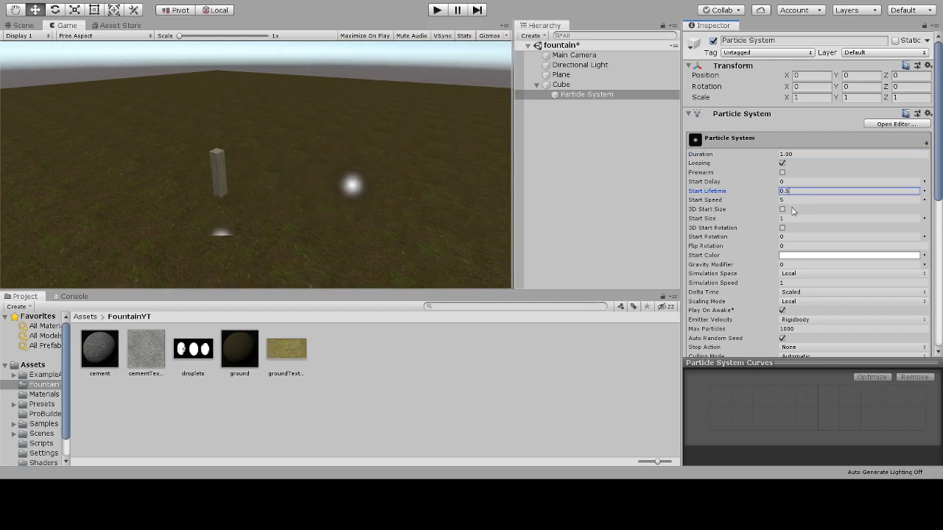
left_click(784, 199)
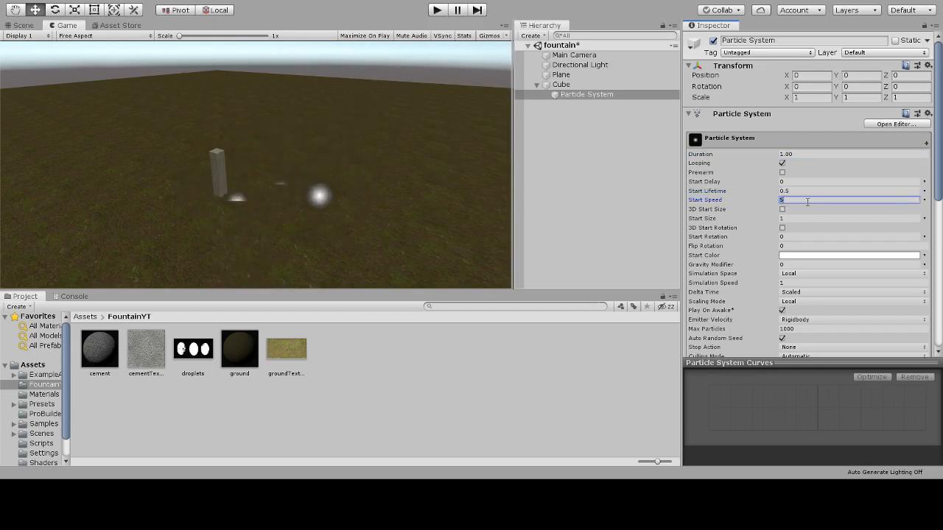
type("10")
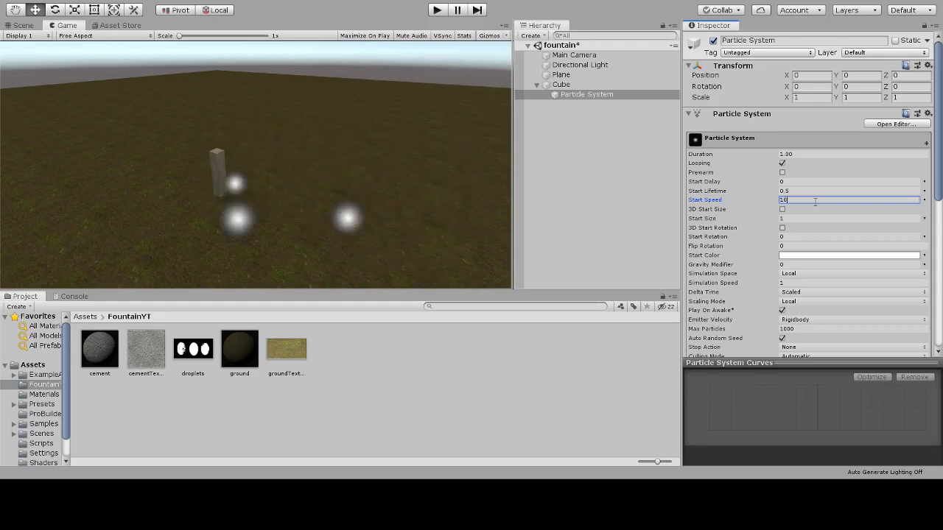
Set the Rate over Time in the Particle System's Emission module to 100.
left_click(837, 218)
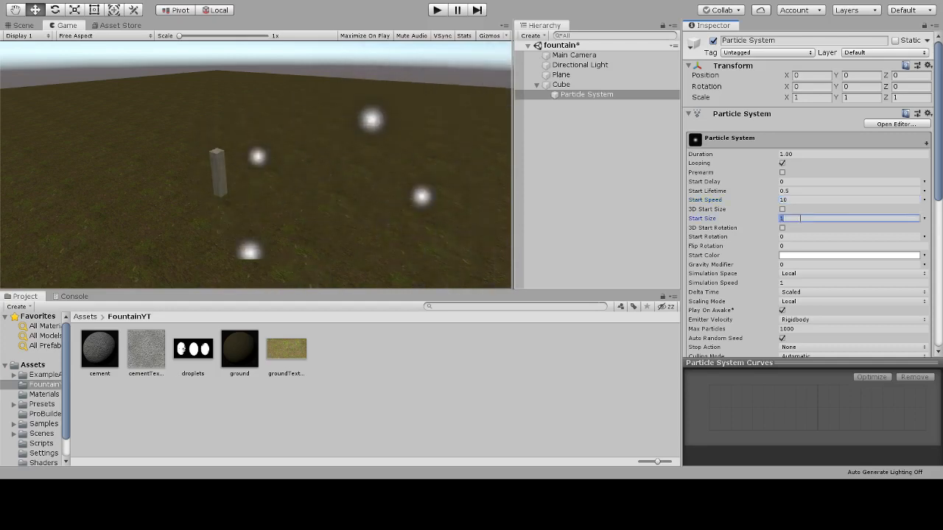
scroll(809, 254, "down", 3)
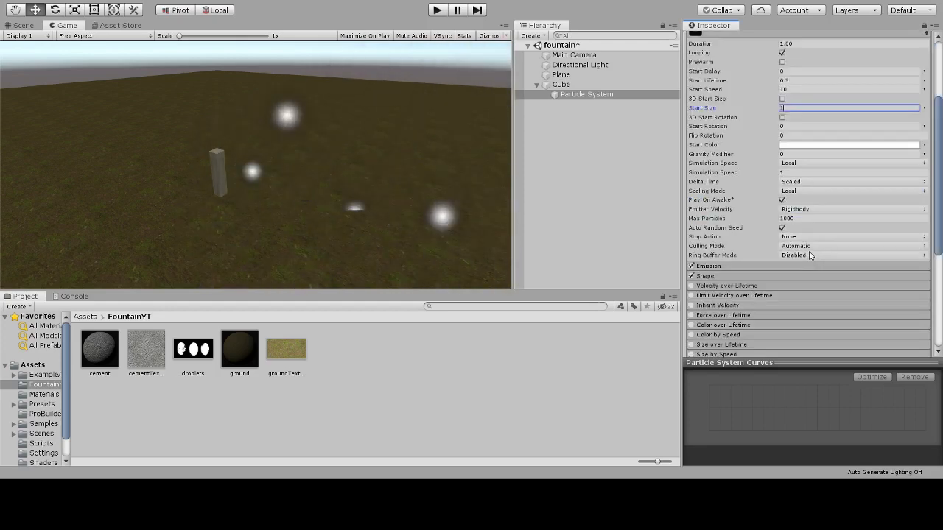
left_click(741, 266)
scroll(741, 267, "down", 3)
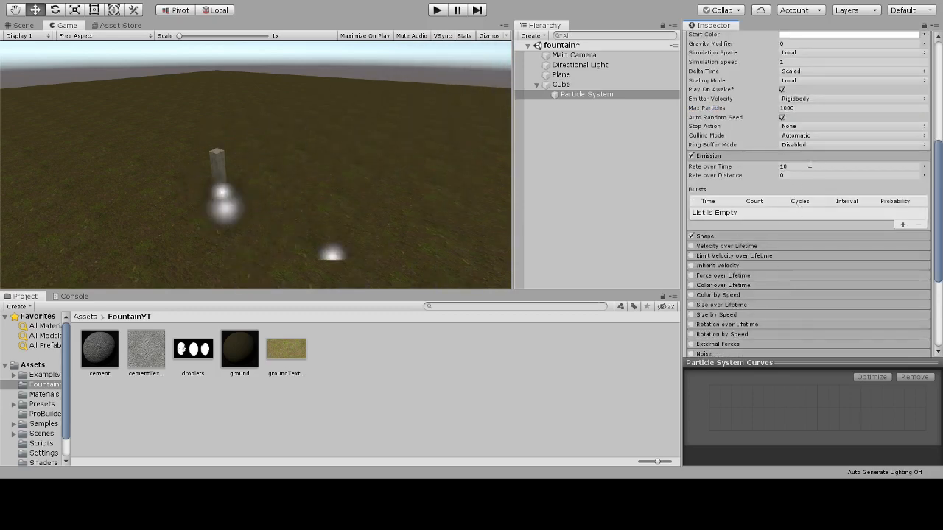
left_click(791, 167)
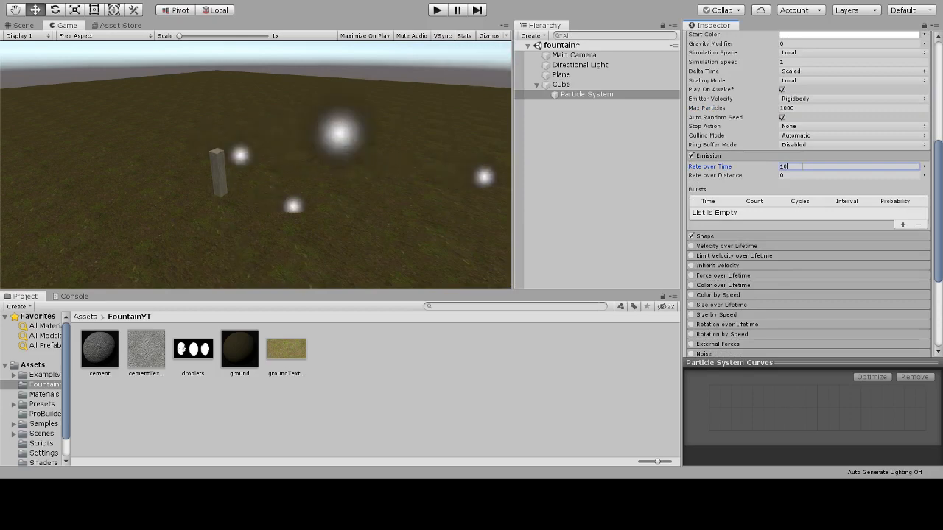
type("100")
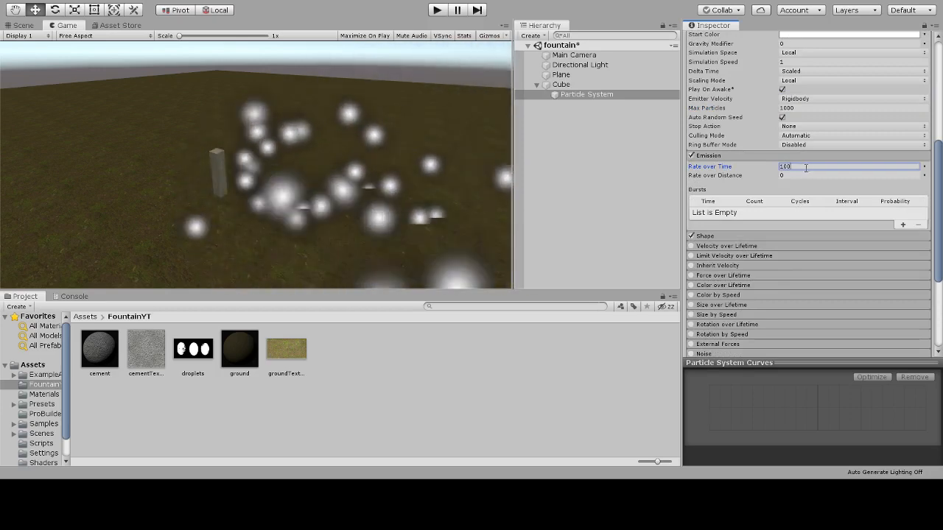
Change the emitter shape of the Particle System to Circle in the Shape module.
left_click(736, 236)
scroll(761, 142, "down", 3)
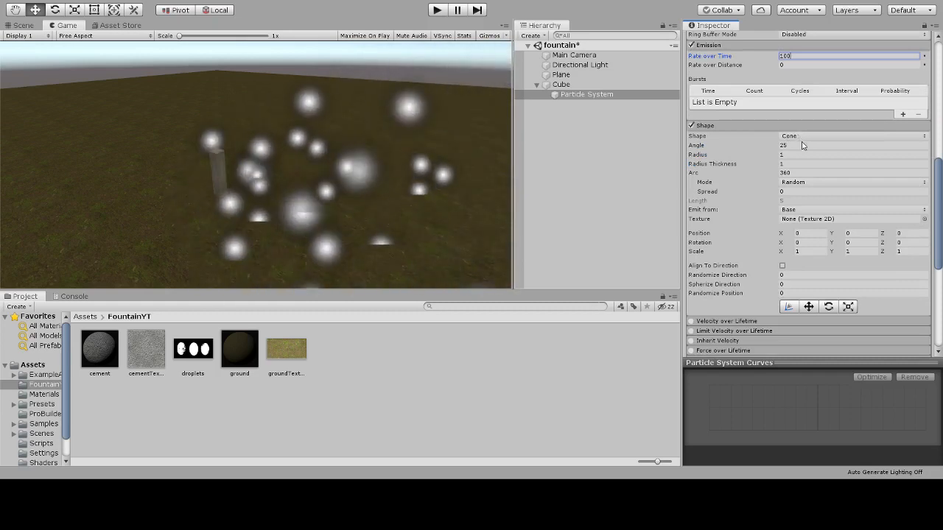
left_click(673, 144)
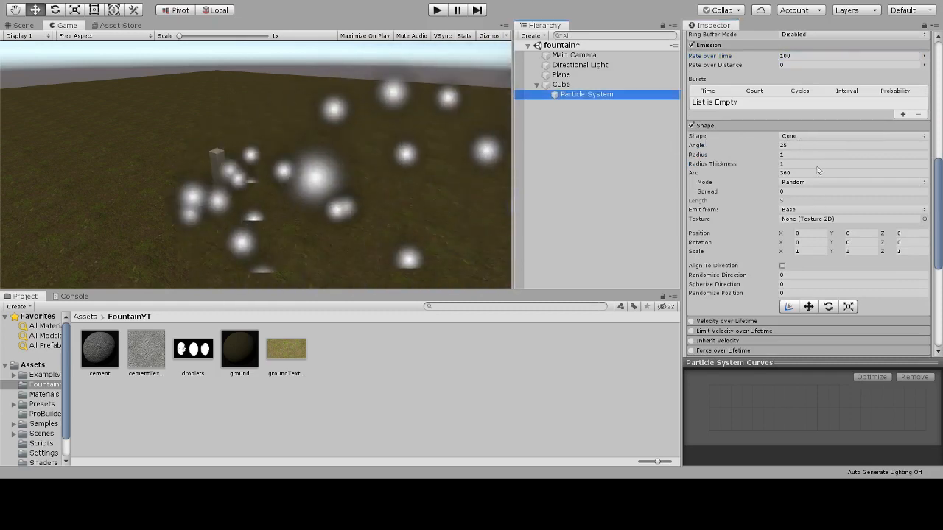
left_click(818, 135)
left_click(817, 126)
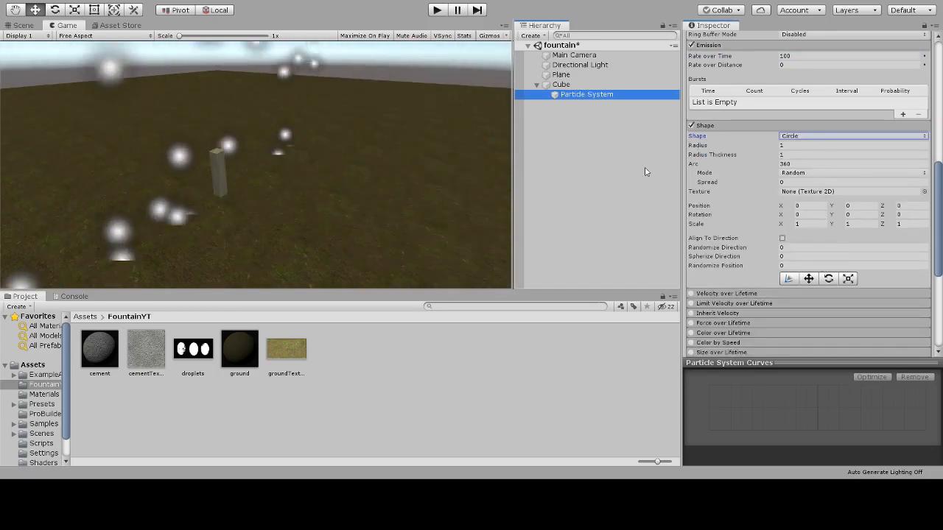
left_click(852, 135)
left_click(817, 222)
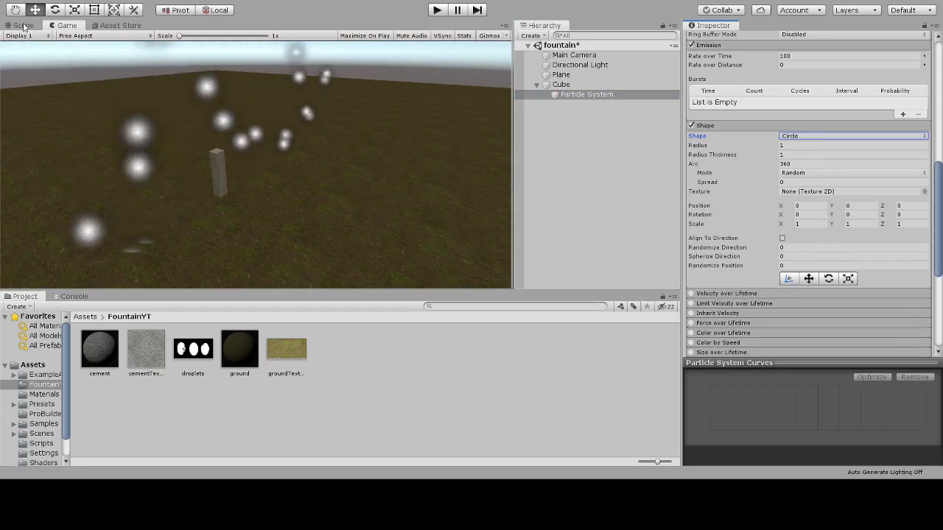
Show the Scene view and set the Circle emitter shape's X rotation to 90.
left_click(22, 25)
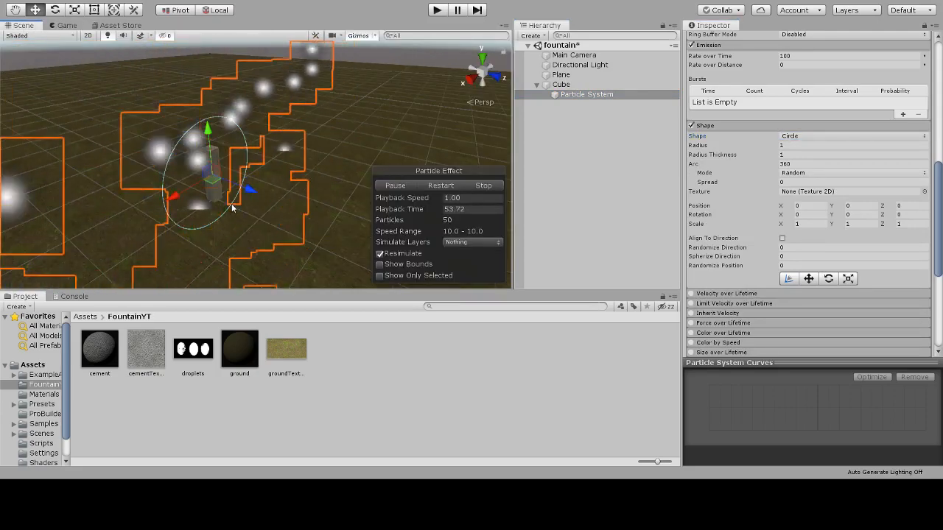
left_click(805, 214)
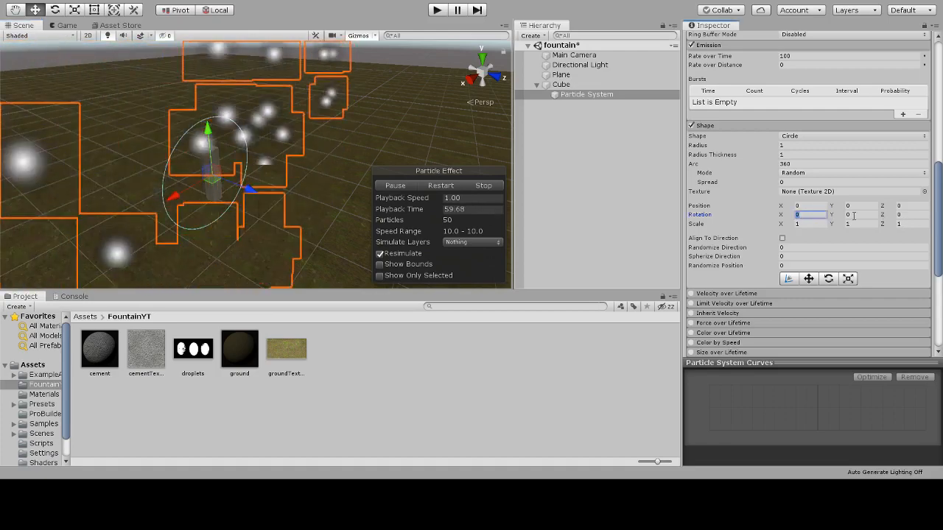
left_click(853, 214)
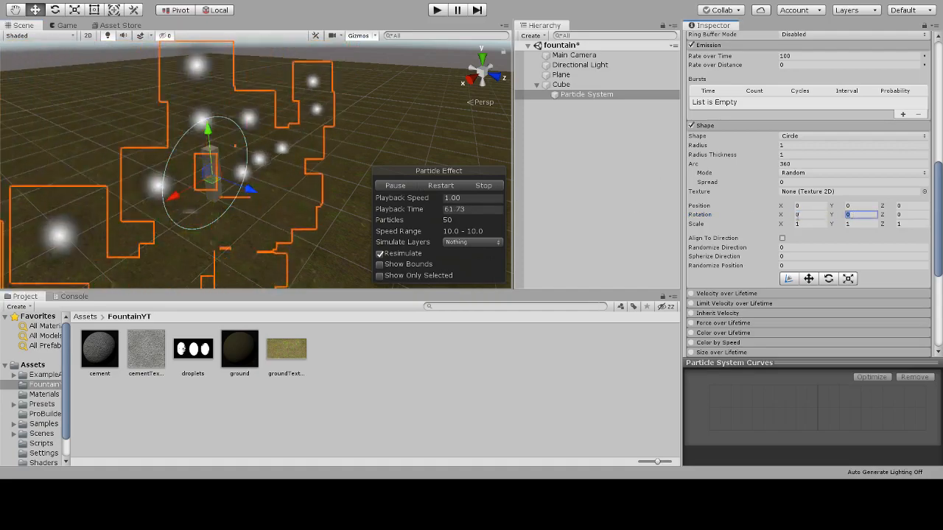
left_click(806, 214)
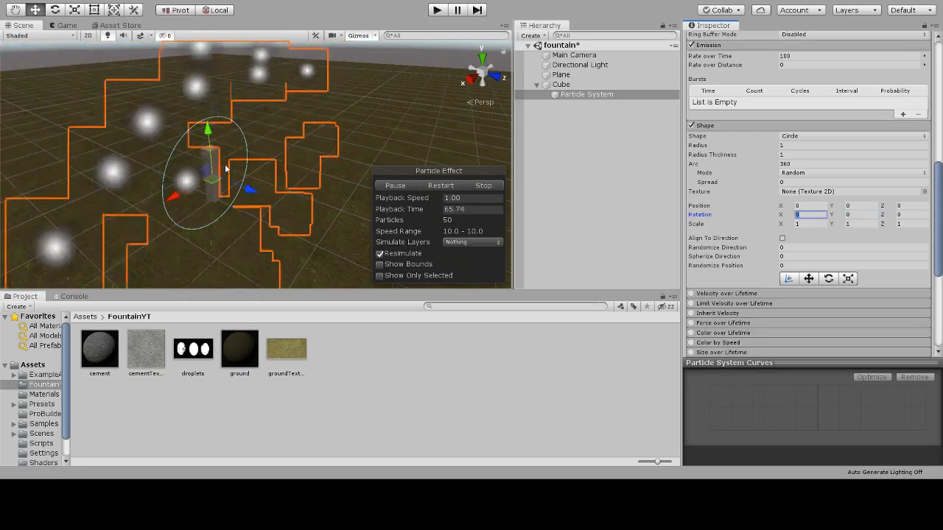
type("90")
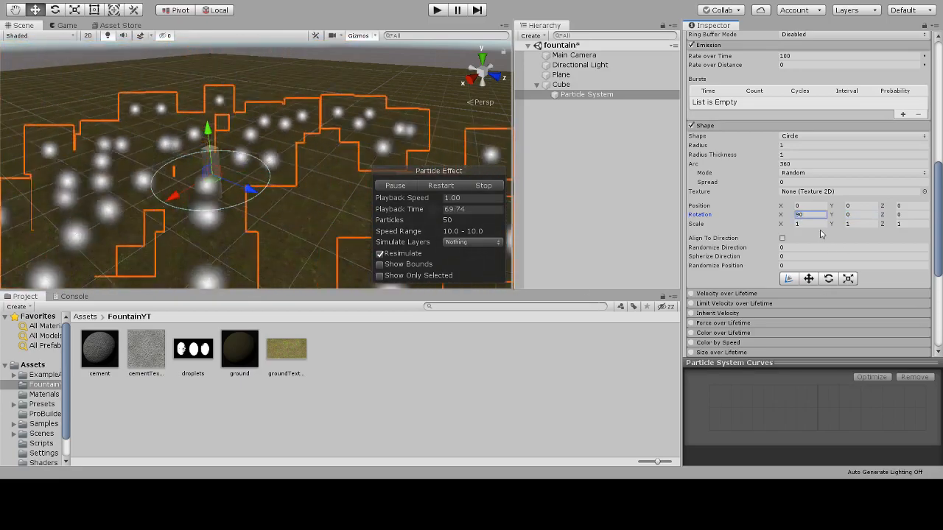
Set the Circle emitter shape's Radius to 0.1 and reselect the Particle System under the Cube.
left_click_drag(208, 131, 205, 112)
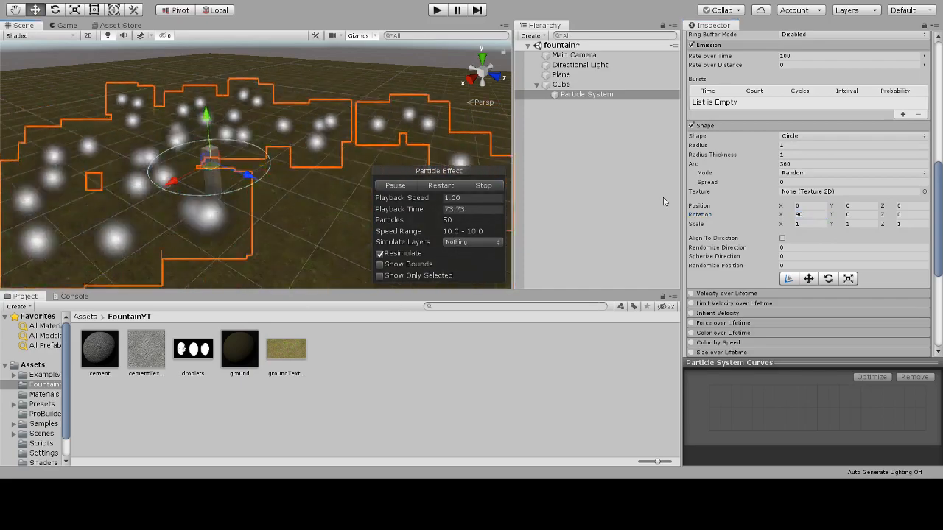
left_click(786, 146)
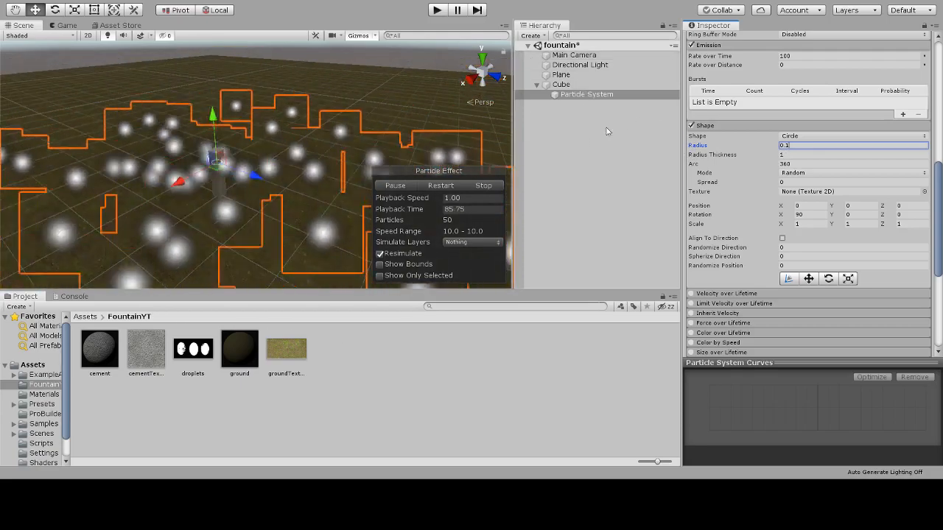
left_click(566, 85)
left_click(585, 95)
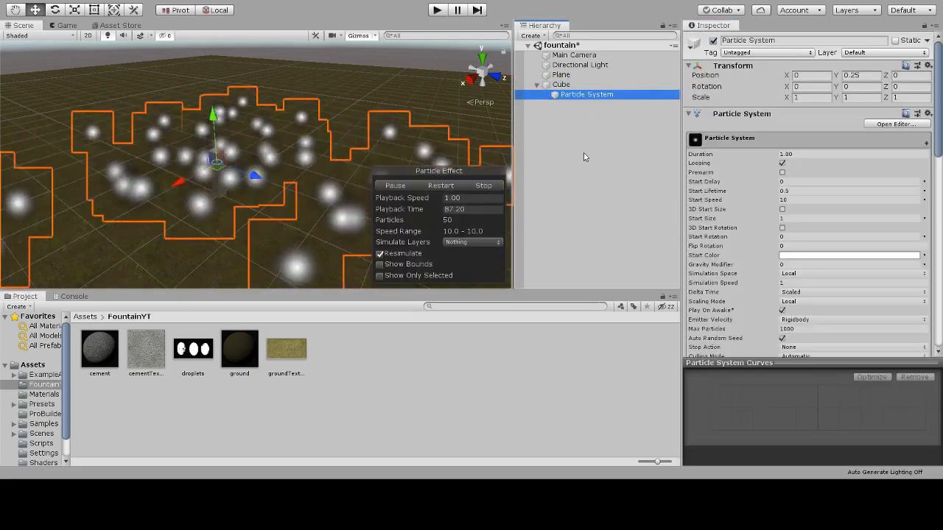
Enable the Particle System's Velocity over Lifetime module and expand its settings.
scroll(725, 184, "down", 15)
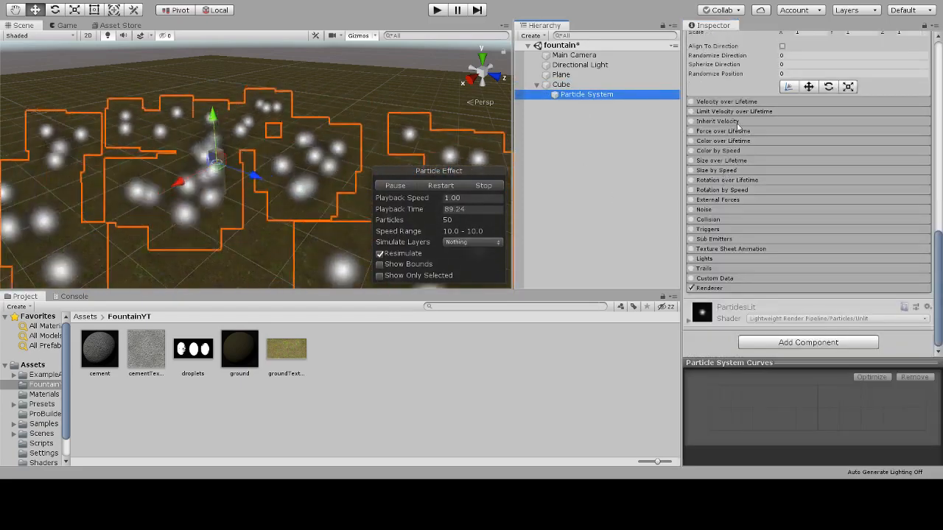
left_click(691, 103)
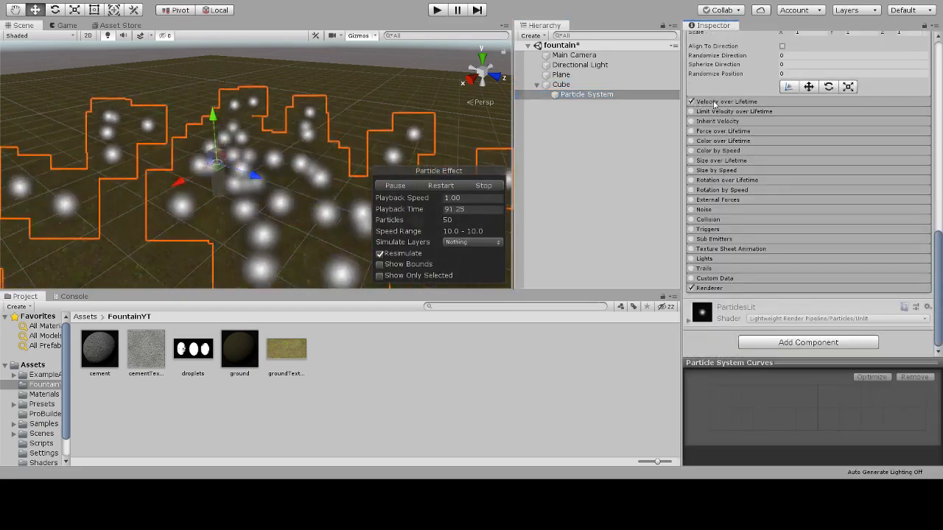
left_click(713, 103)
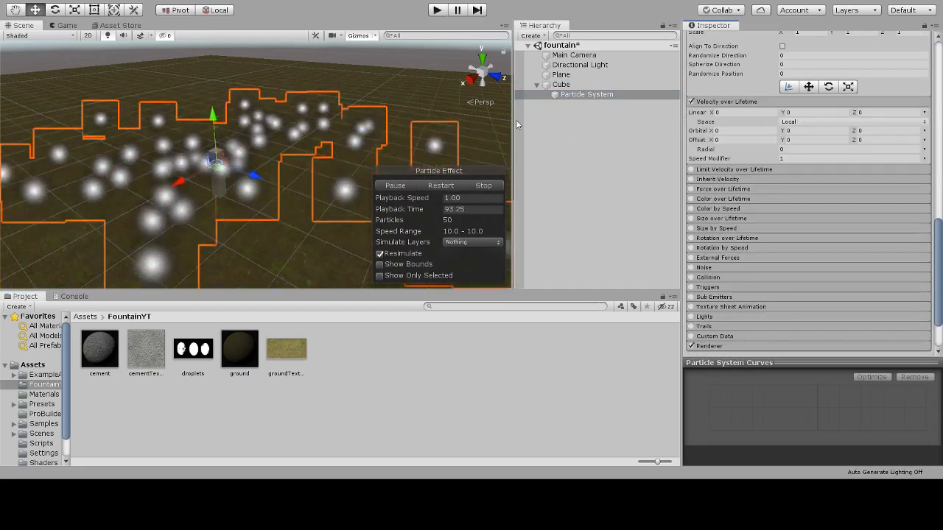
Widen the Hierarchy and Inspector areas and set the Linear Y velocity in Velocity over Lifetime to 10.
left_click_drag(516, 124, 489, 126)
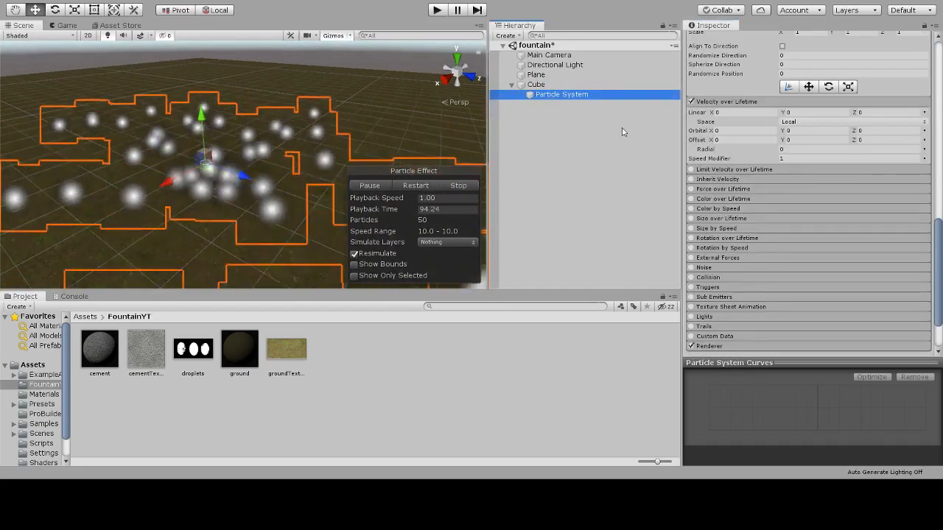
left_click(679, 131)
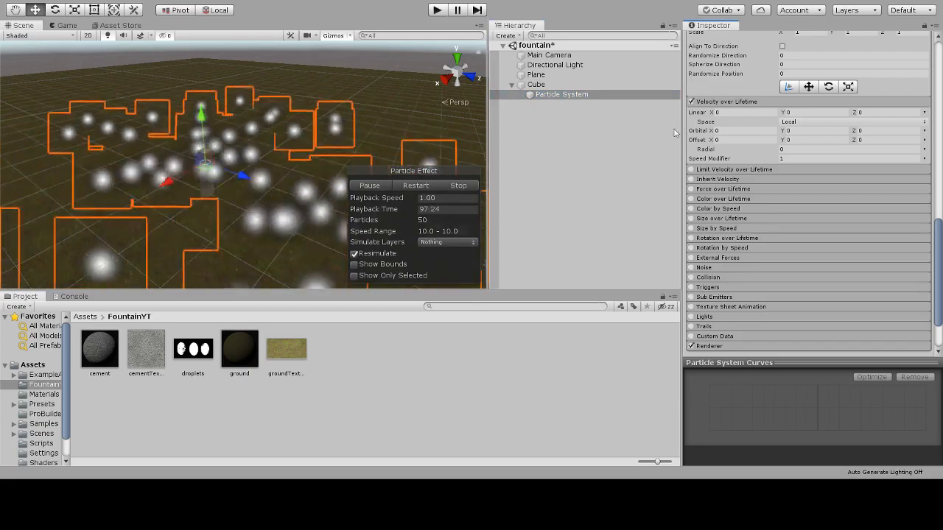
left_click_drag(681, 127, 666, 128)
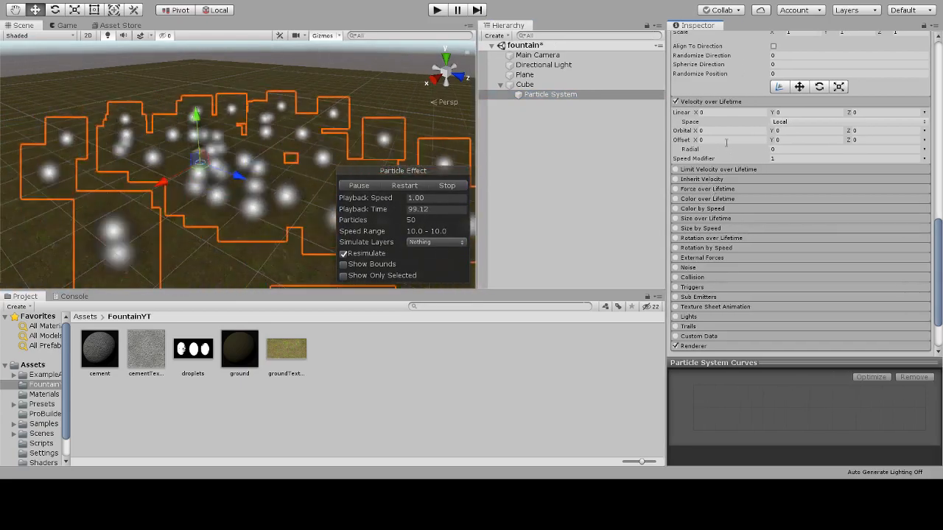
left_click(787, 112)
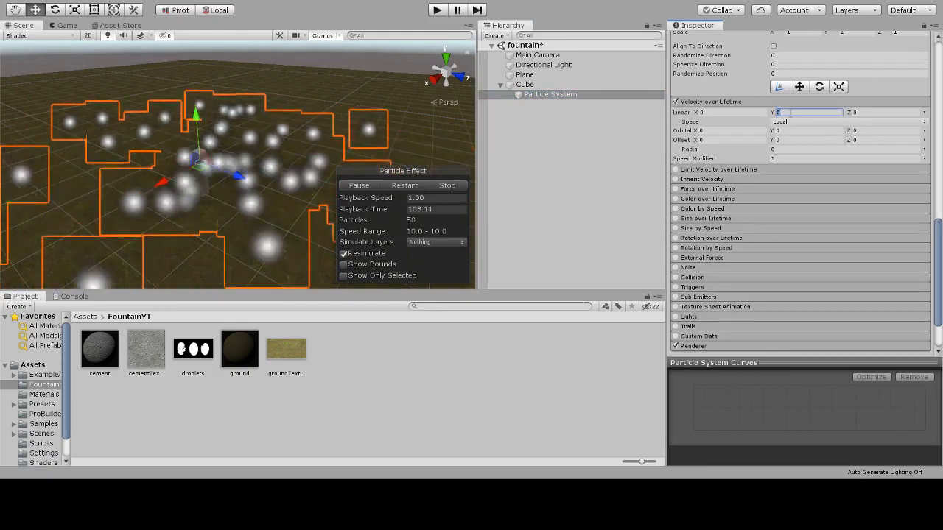
type("10")
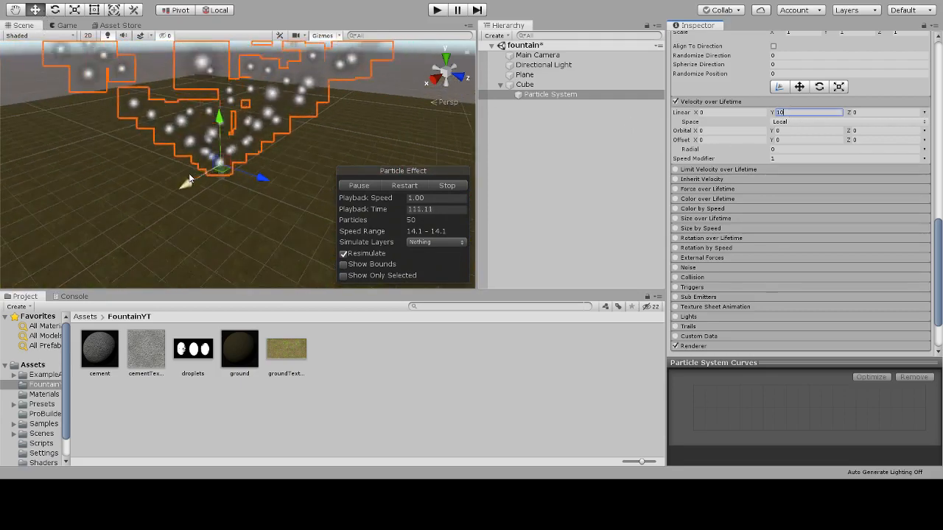
Set the Particle System's Gravity Modifier to 4 and its Start Speed to 5.
scroll(221, 172, "down", 3)
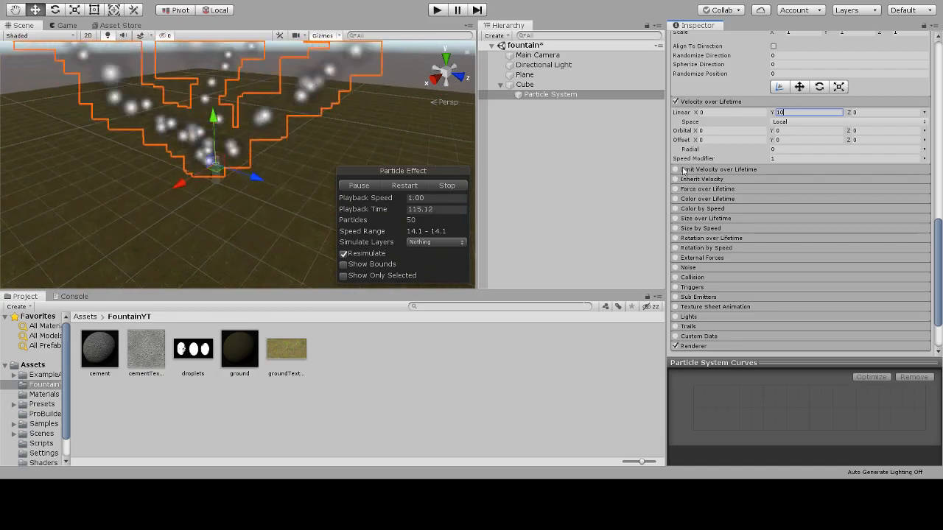
scroll(707, 165, "up", 10)
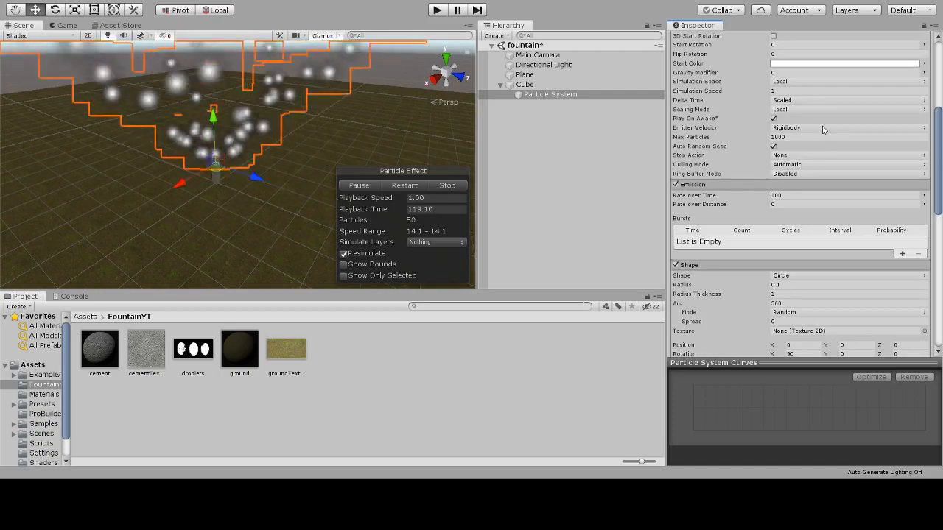
scroll(802, 156, "up", 8)
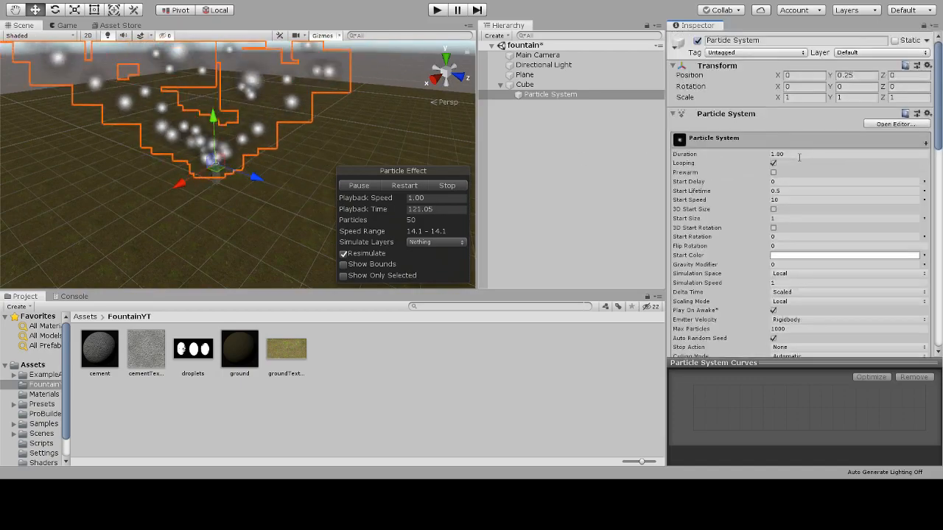
scroll(793, 152, "down", 5)
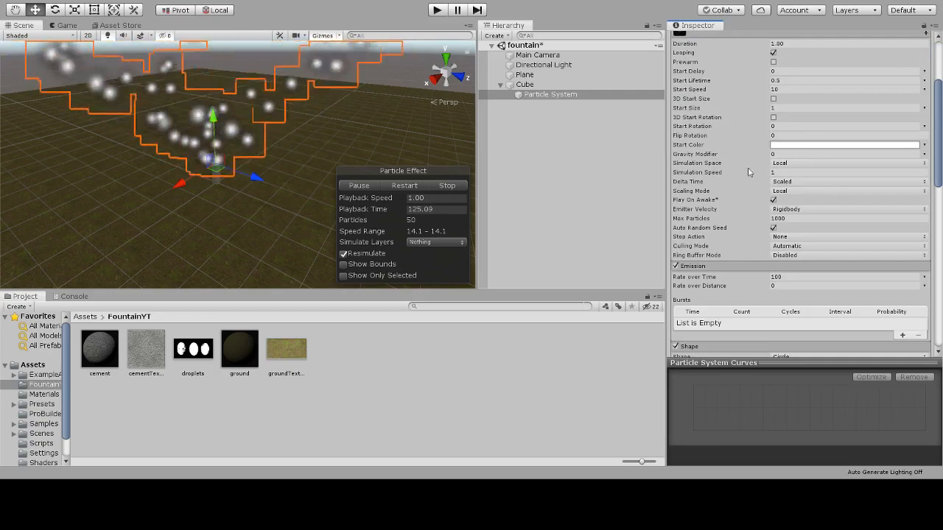
left_click(778, 153)
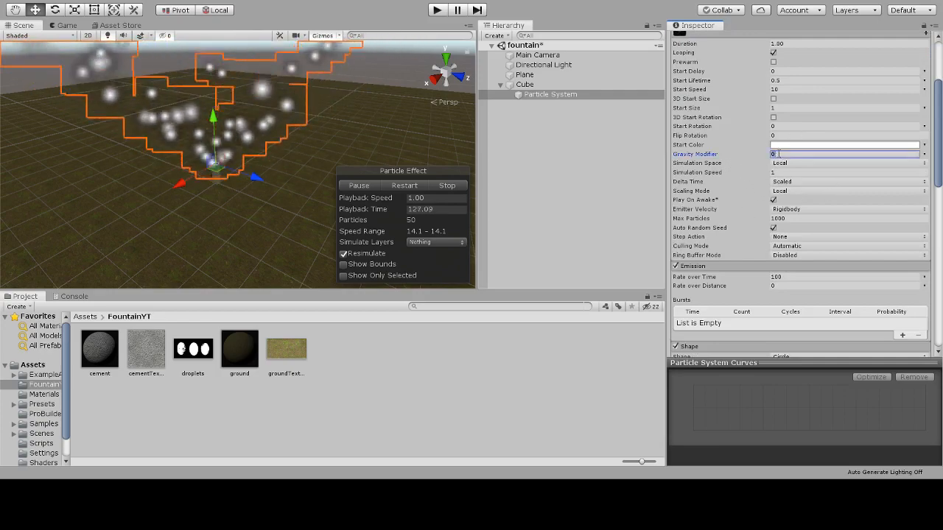
type("4")
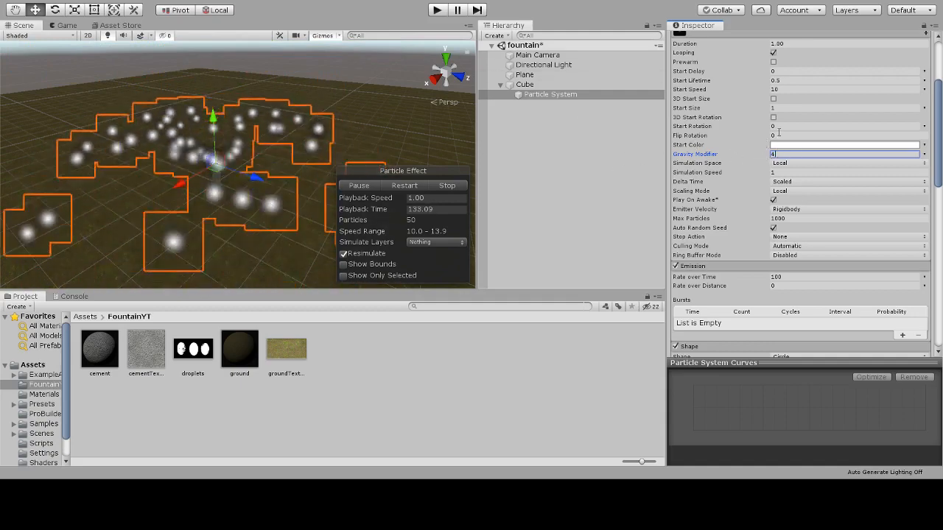
left_click(780, 89)
type("5")
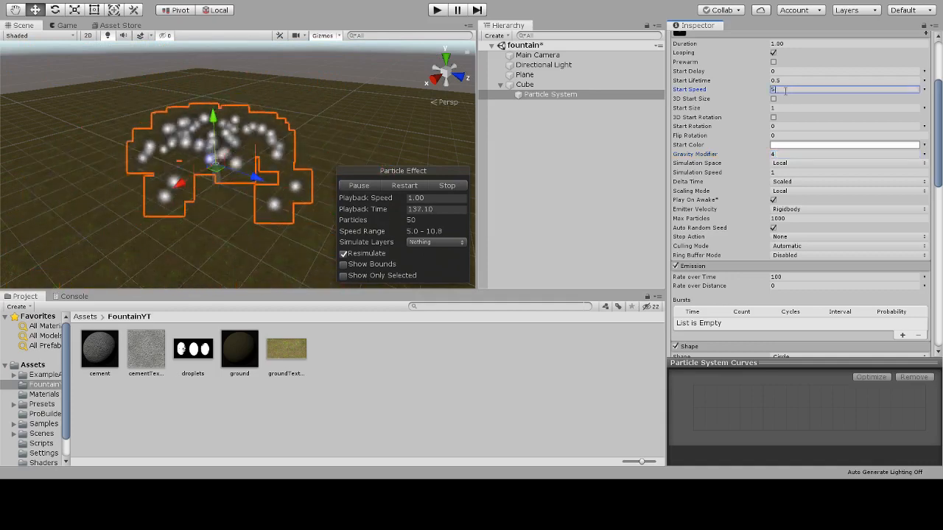
Raise the Linear Y velocity in the Velocity over Lifetime module to 15.
scroll(792, 174, "down", 5)
scroll(793, 174, "down", 5)
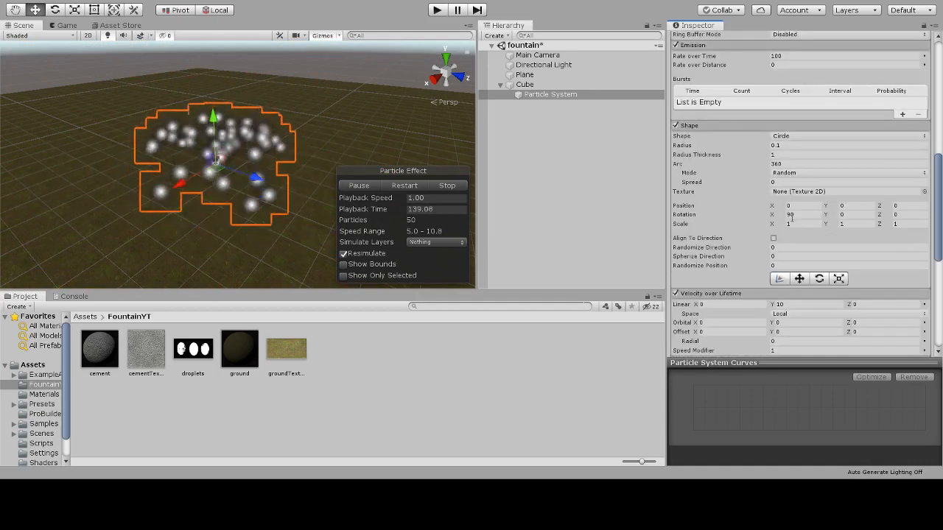
left_click(793, 305)
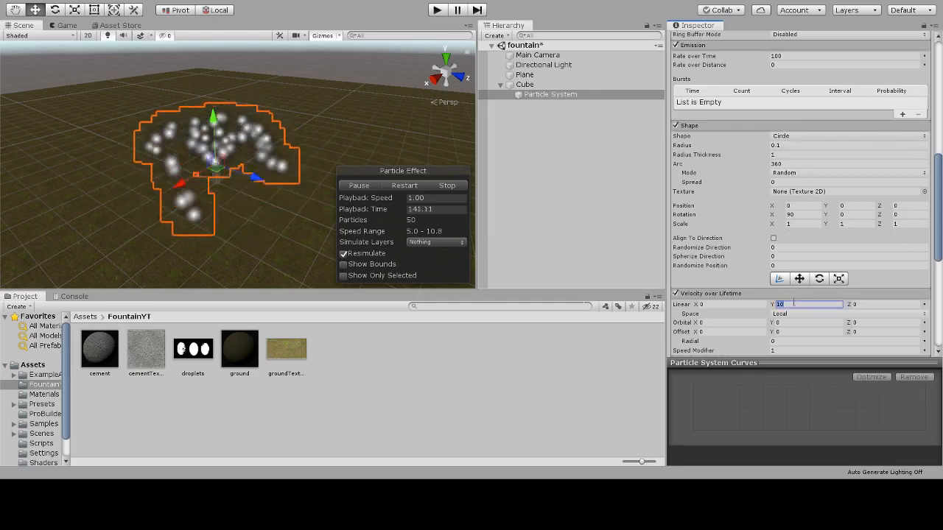
type("15")
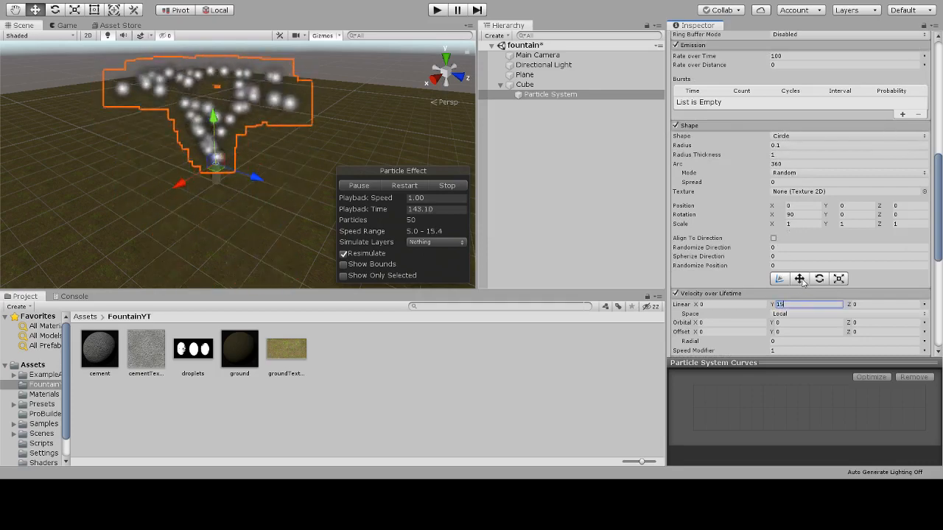
Set the Particle System's Start Lifetime to 0.9 and its Gravity Modifier to 5.
scroll(802, 229, "up", 5)
scroll(800, 174, "up", 5)
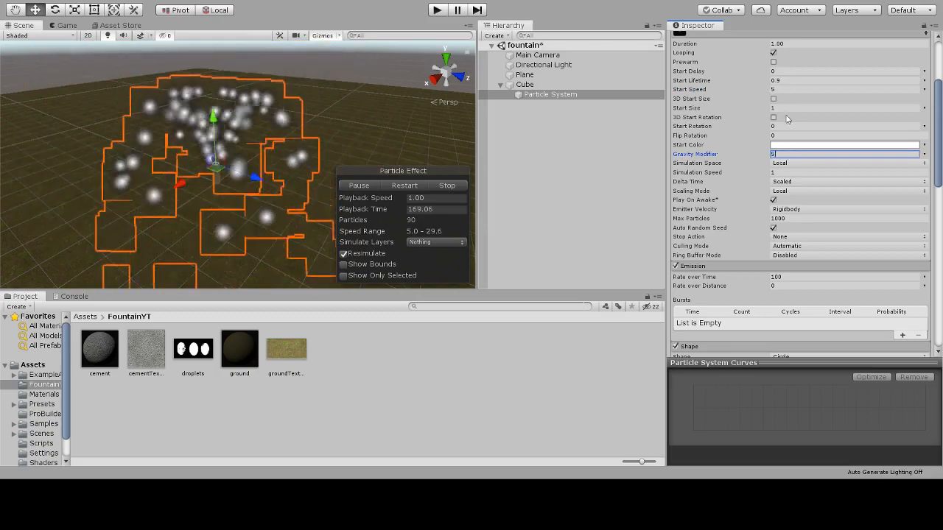
Try a Linear Y velocity of 20 in the Velocity over Lifetime module and return it to 15.
scroll(788, 146, "down", 3)
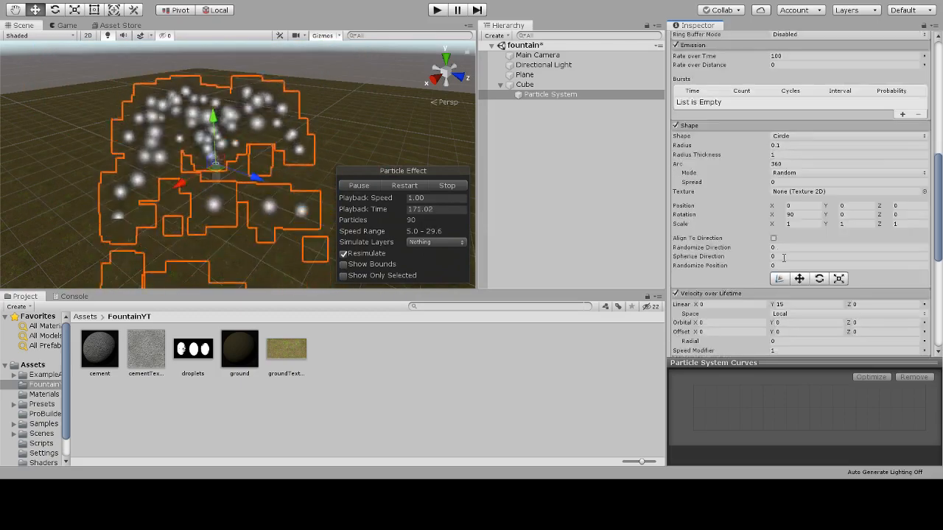
scroll(785, 271, "down", 3)
left_click(790, 304)
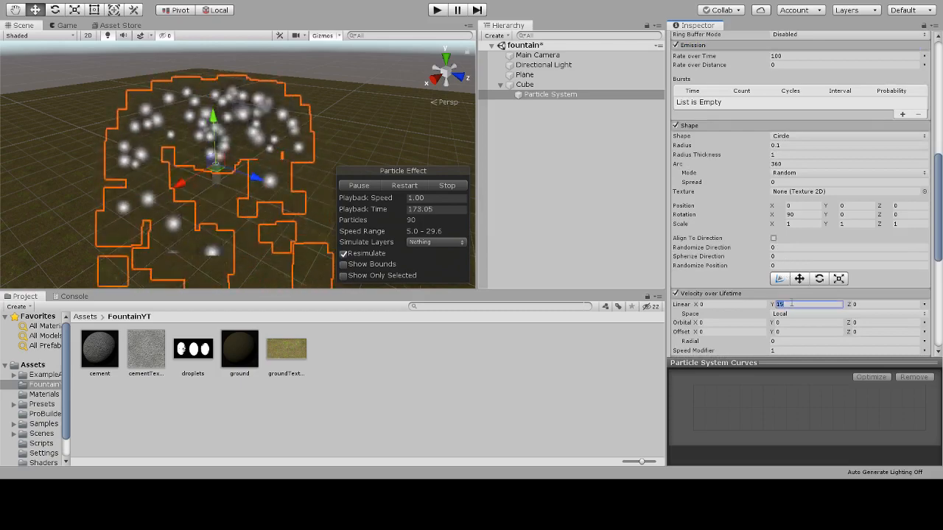
type("20")
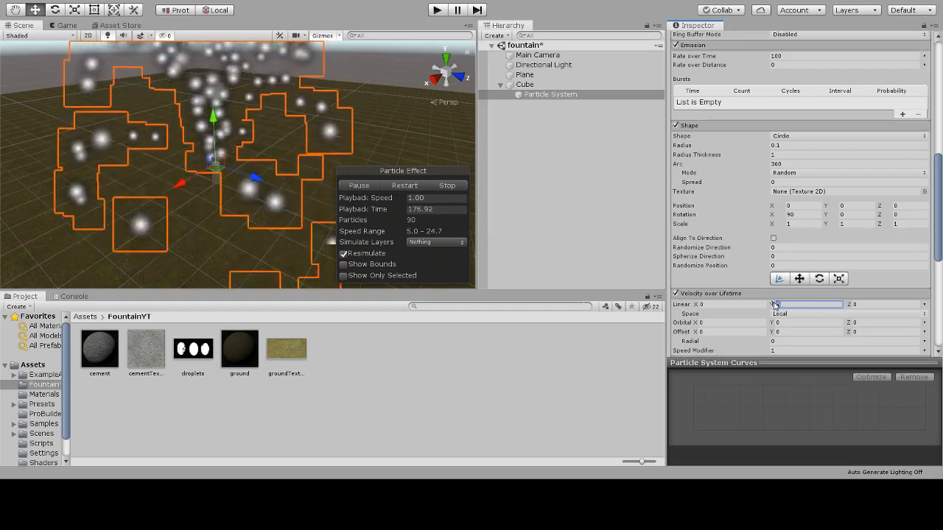
type("15")
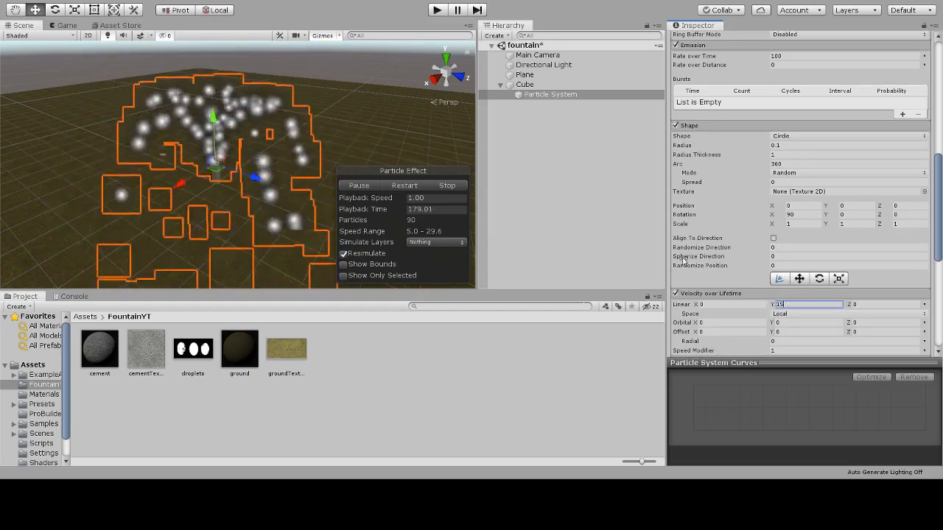
Reselect the Particle System and preview the fountain through the camera in the Game view.
left_click(575, 86)
left_click(578, 94)
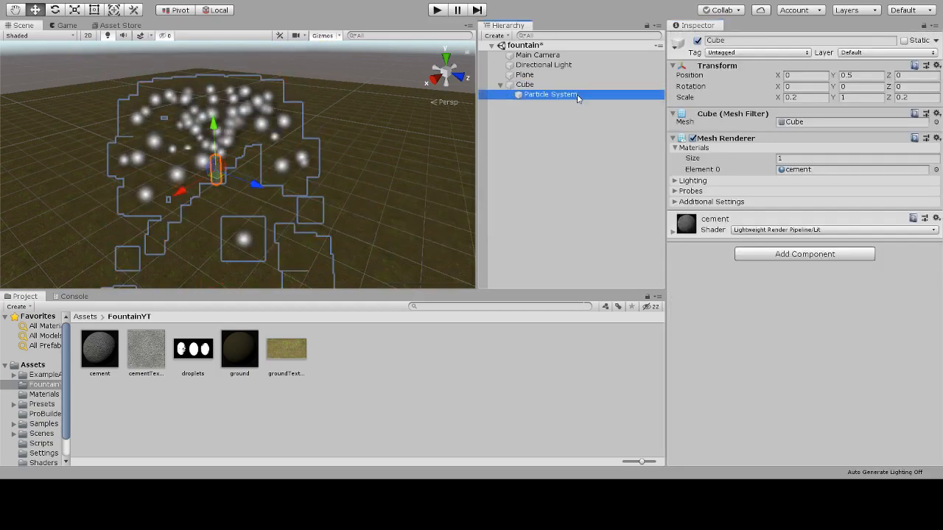
left_click(62, 26)
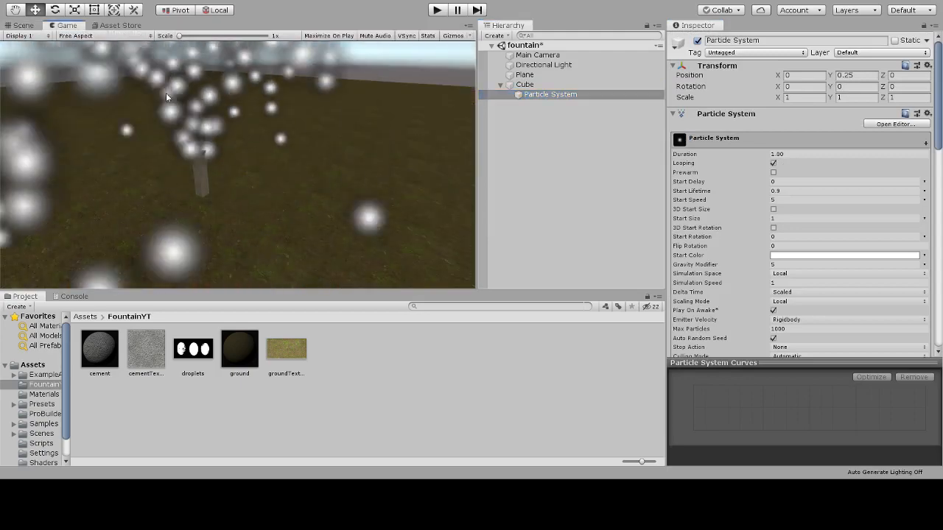
Reframe the fountain in the Scene view, align the Main Camera with that view, and show the Game view.
left_click(27, 25)
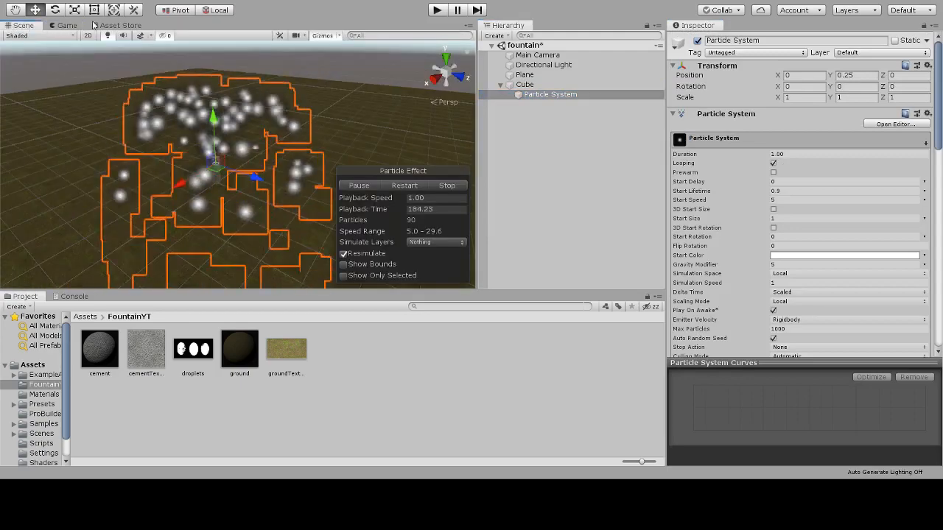
middle_click_drag(356, 153, 326, 123)
left_click(543, 55)
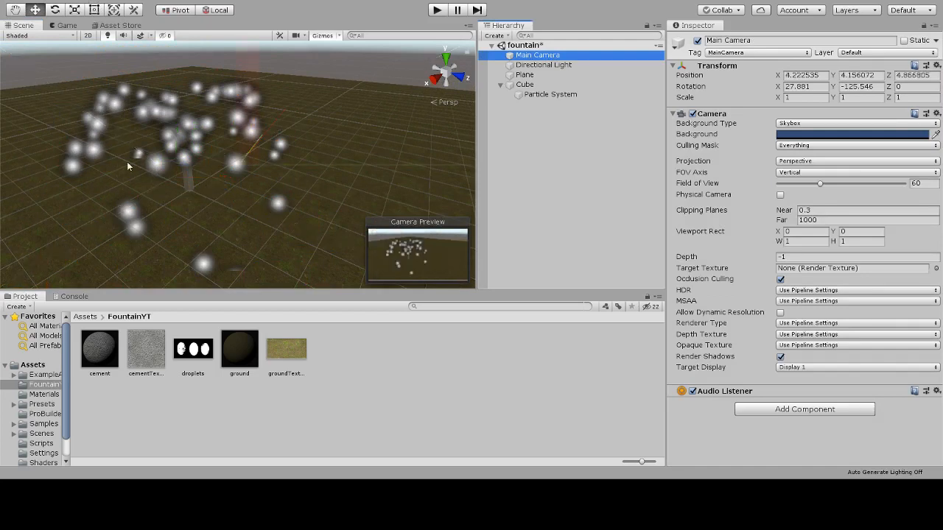
left_click(65, 25)
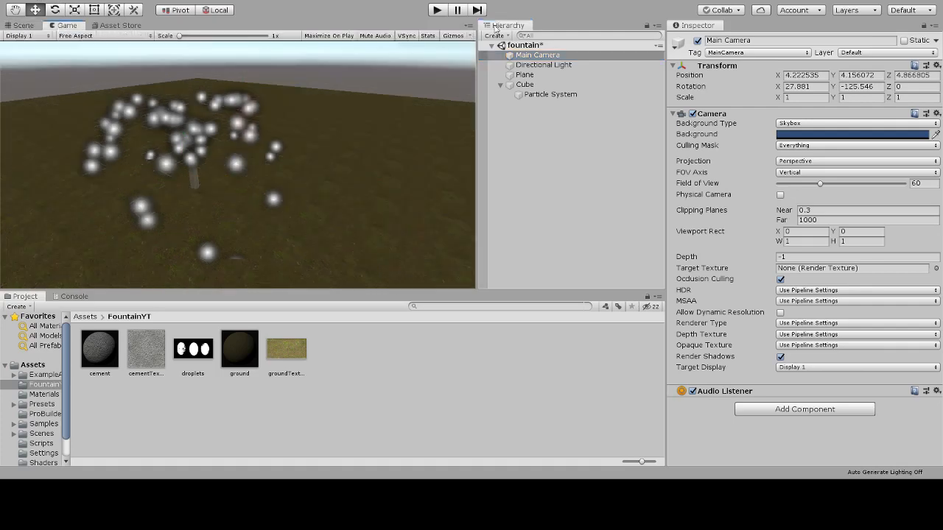
Set the Particle System's Renderer material to Sprites-Default.
left_click(545, 95)
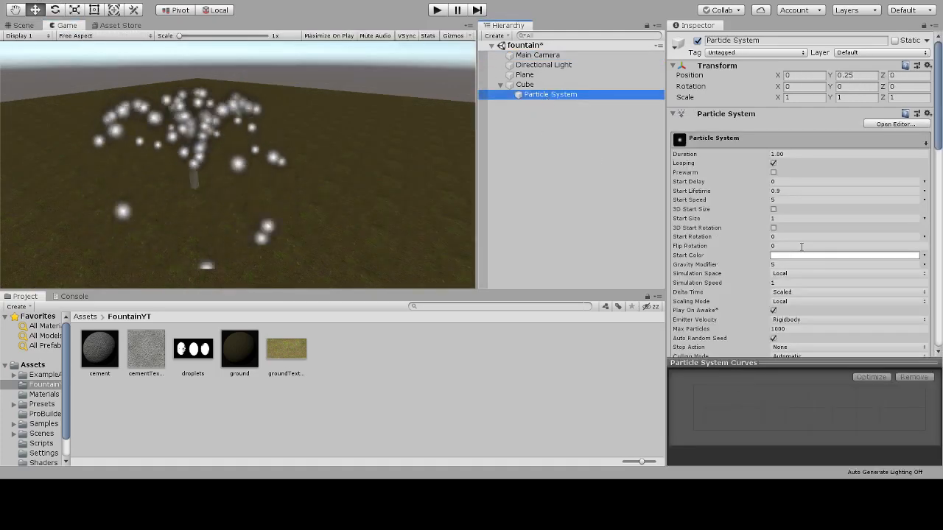
scroll(802, 247, "down", 3)
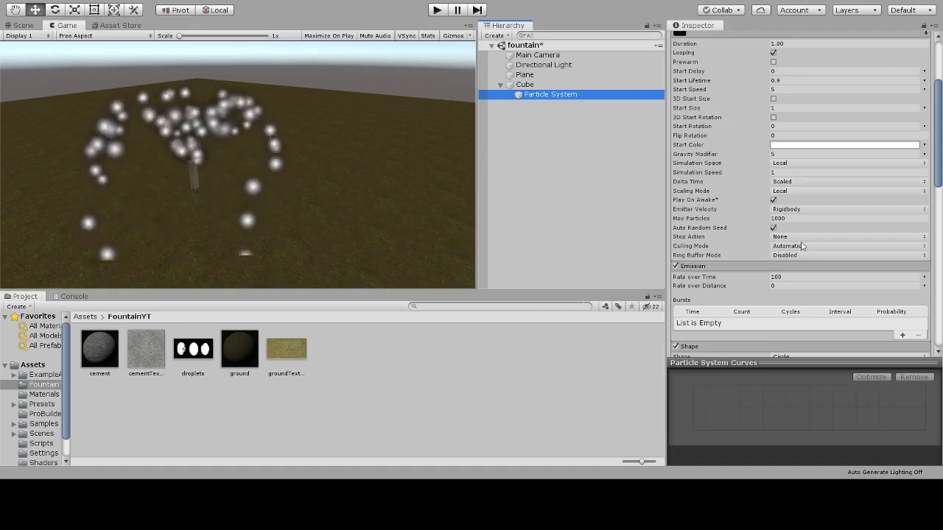
scroll(802, 249, "down", 3)
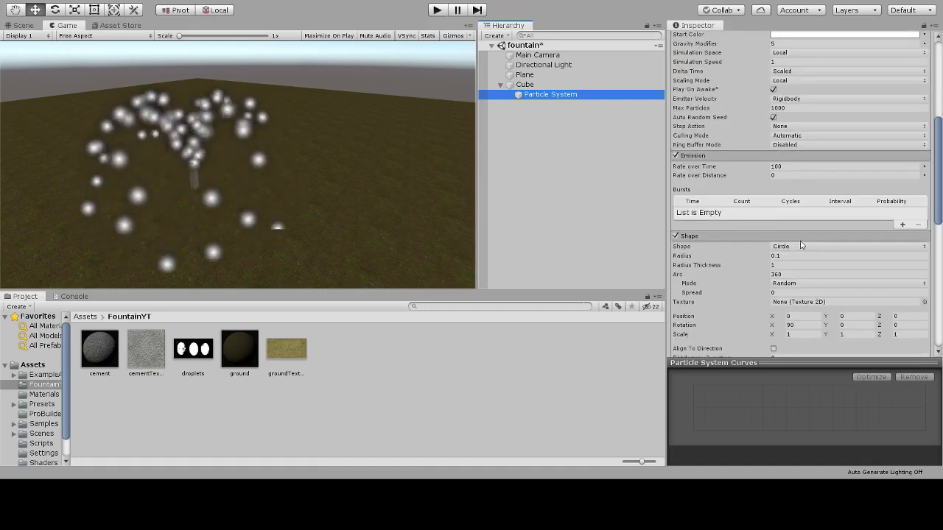
scroll(800, 244, "down", 9)
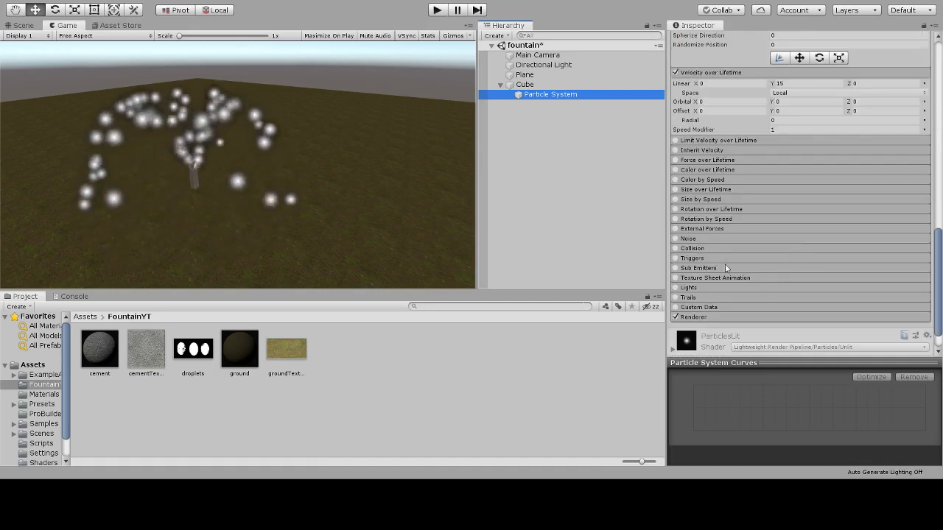
left_click(705, 314)
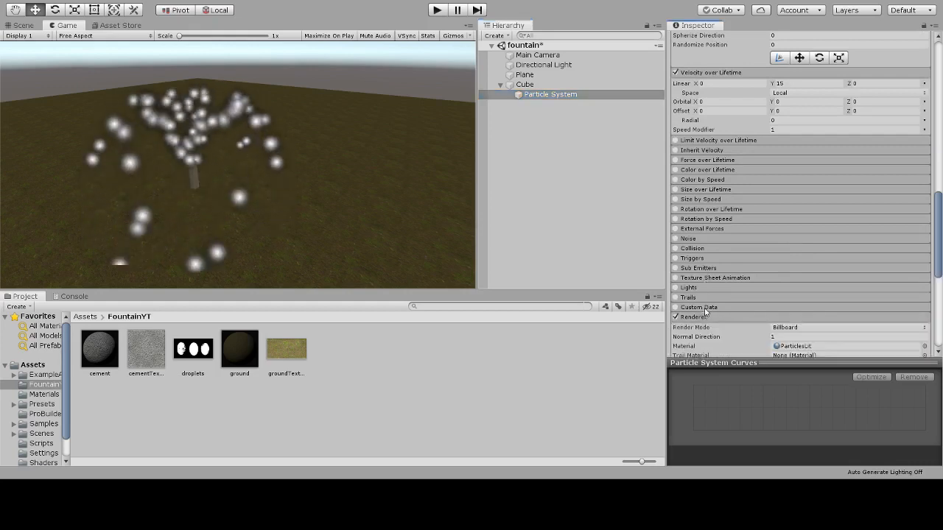
scroll(705, 313, "down", 3)
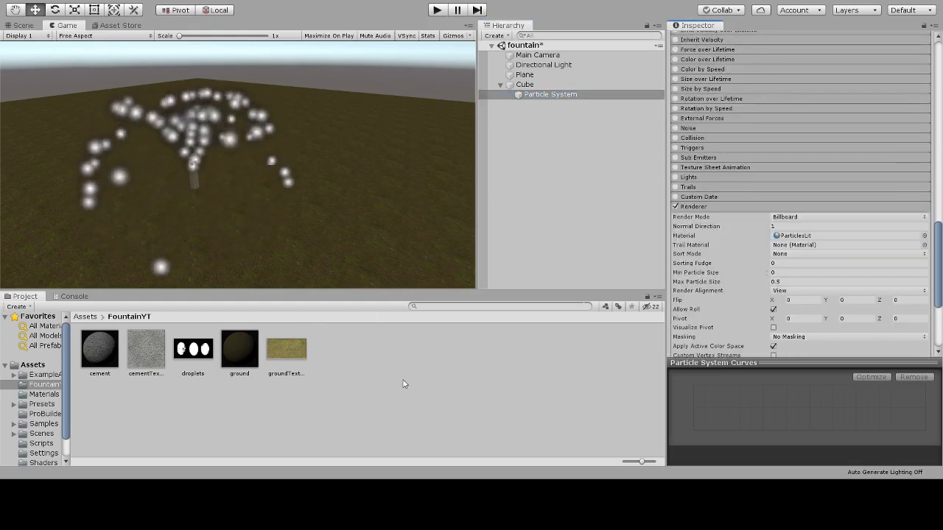
scroll(785, 229, "down", 3)
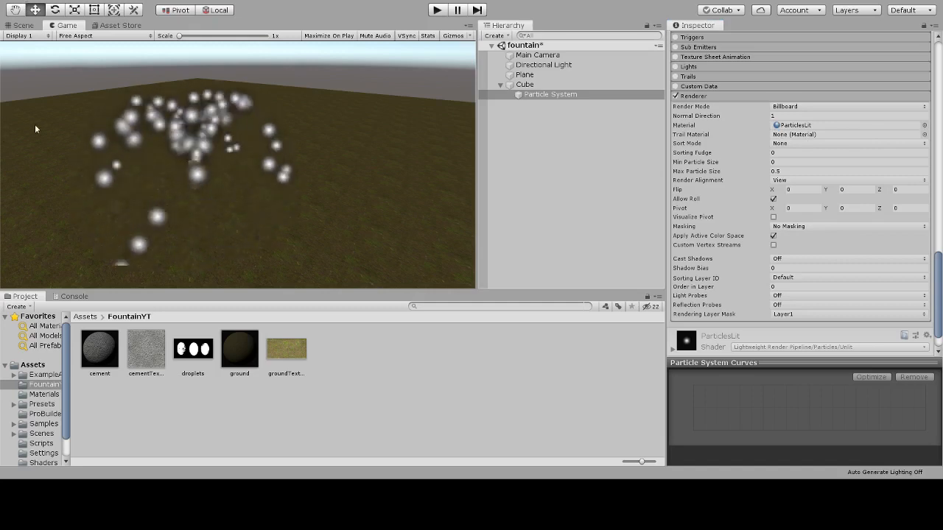
key("ctrl+z")
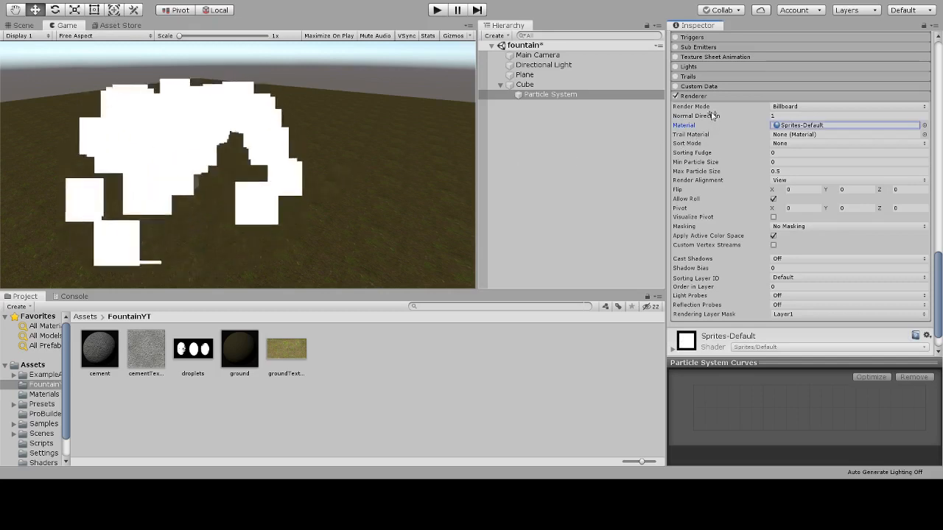
left_click(692, 96)
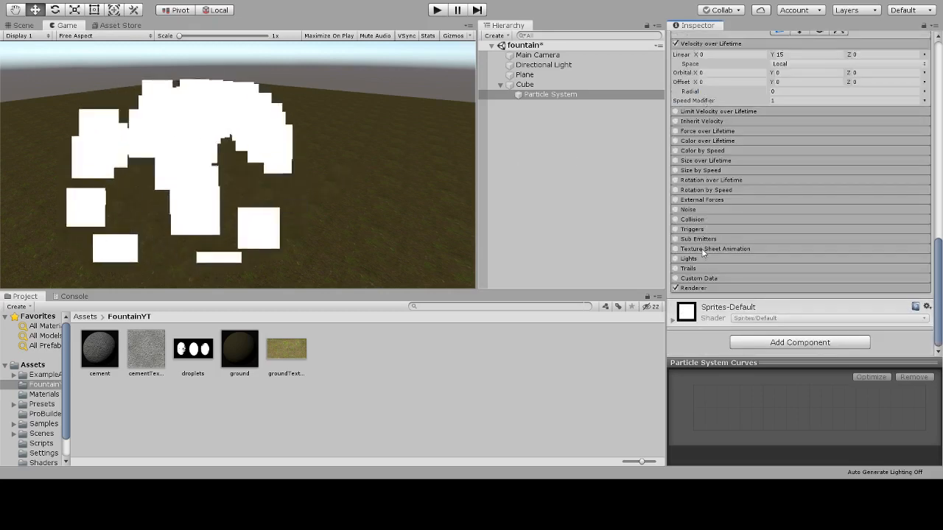
Enable the Texture Sheet Animation module on the Particle System and set its Mode to Sprites.
left_click(703, 249)
scroll(725, 226, "down", 3)
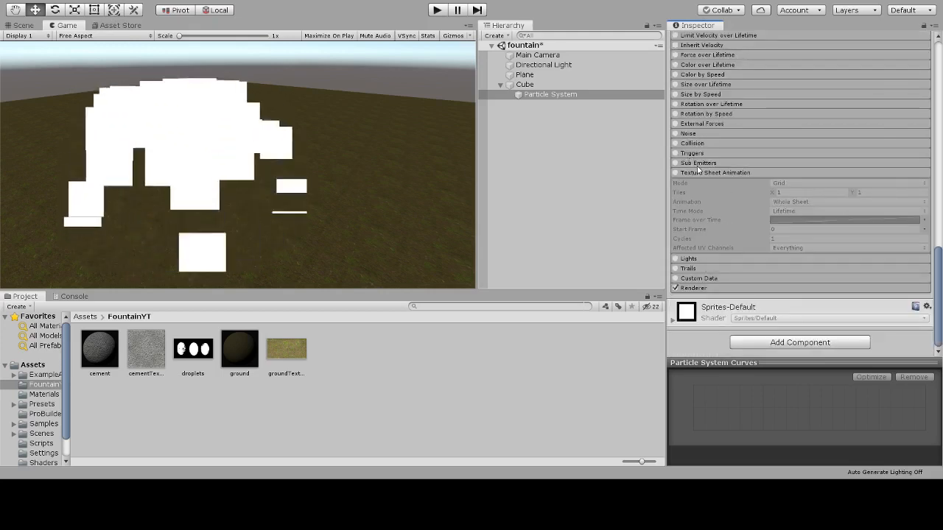
left_click(675, 173)
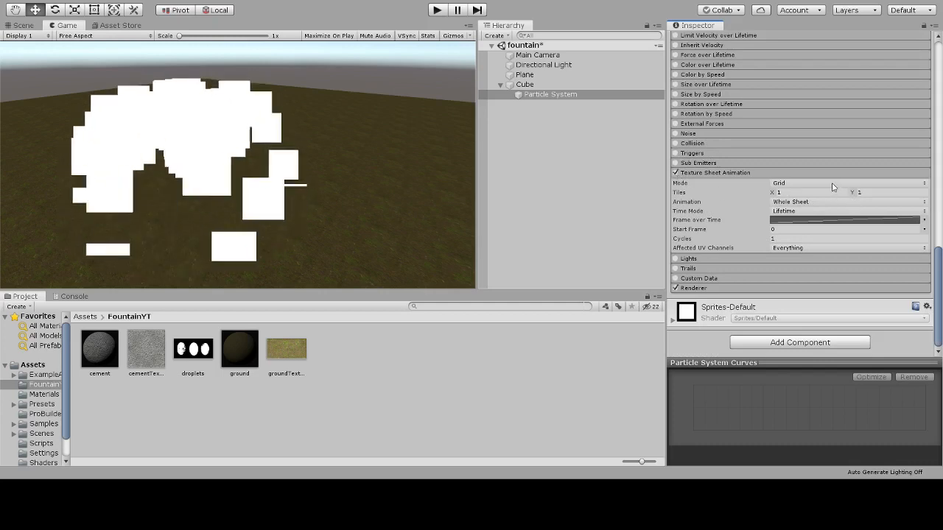
left_click(817, 183)
left_click(817, 196)
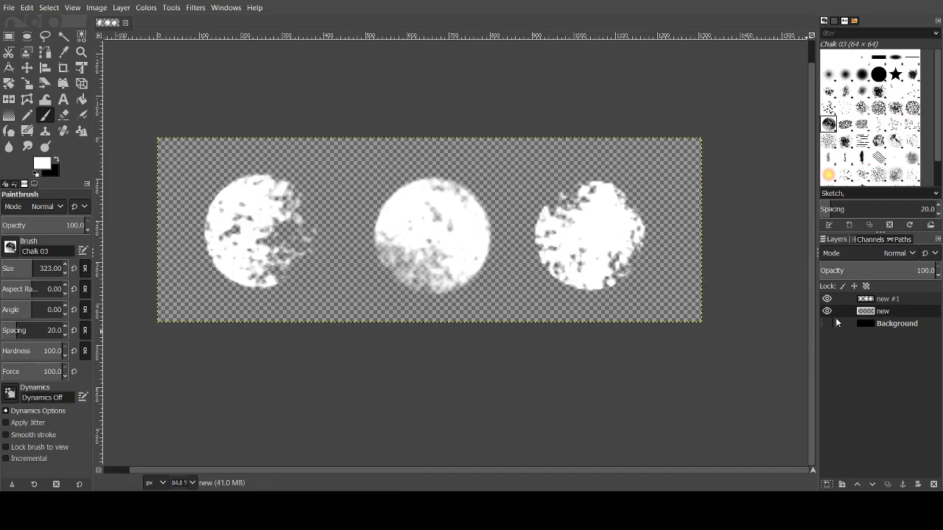
In GIMP, hide the "new #1" layer and paint three white droplets in a row on the "new" layer with the Chalk 03 brush.
left_click(825, 301)
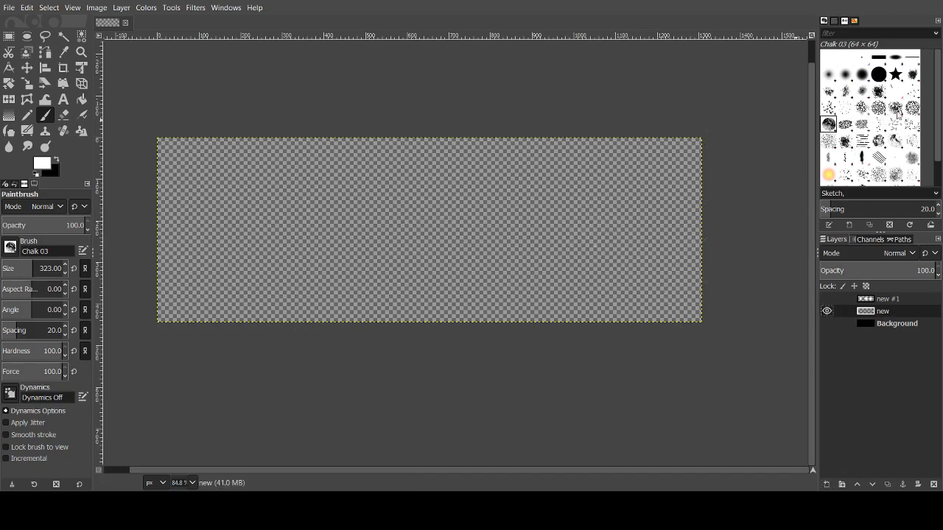
left_click(269, 229)
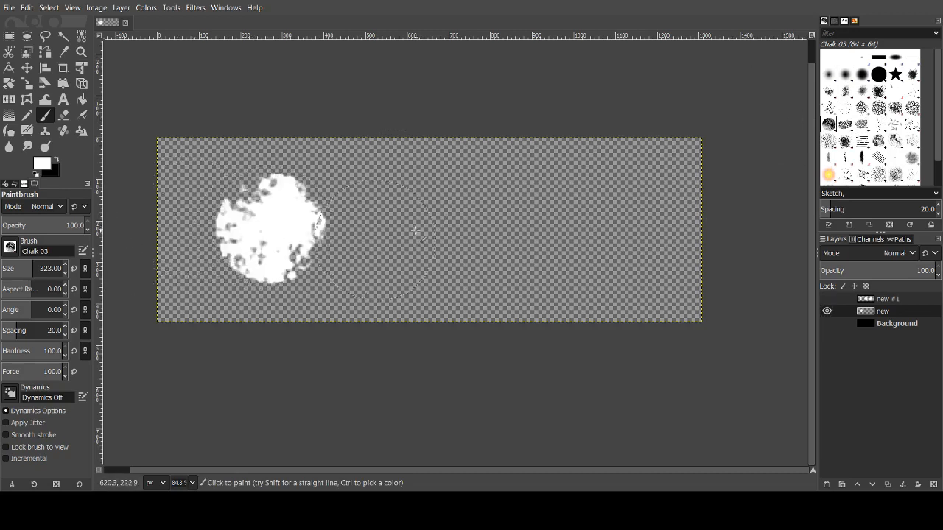
left_click(417, 230)
left_click(527, 229)
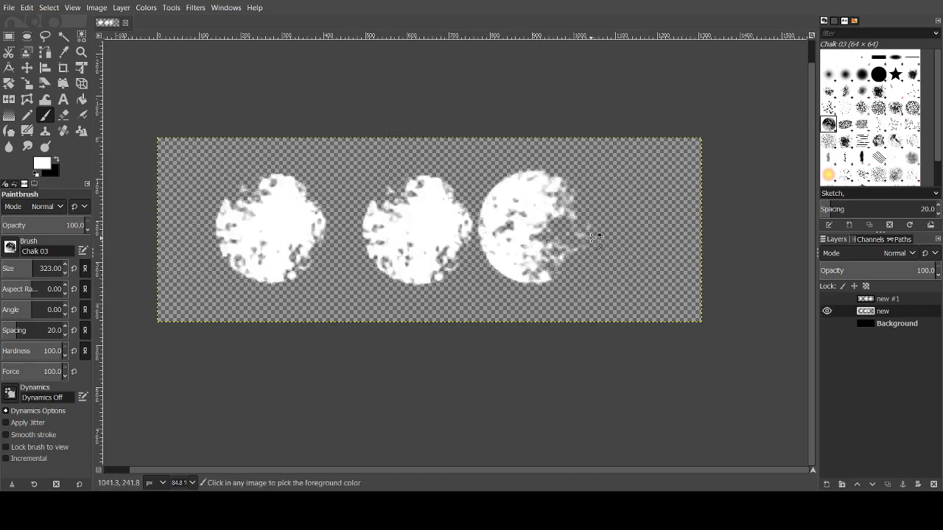
key("ctrl+z")
left_click(617, 232)
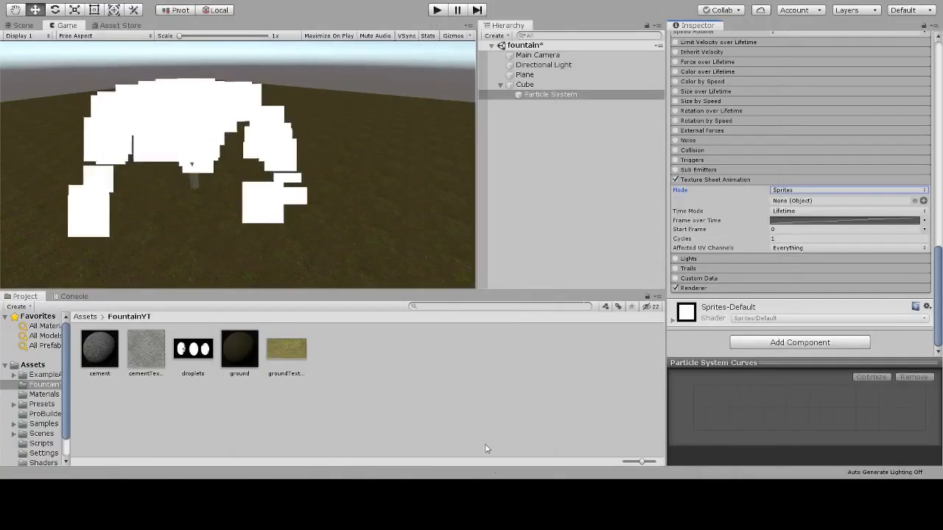
In Unity, set the droplets texture to Sprite (2D and UI) with Sprite Mode Multiple, apply the import settings, and check its sub-sprites.
left_click(193, 353)
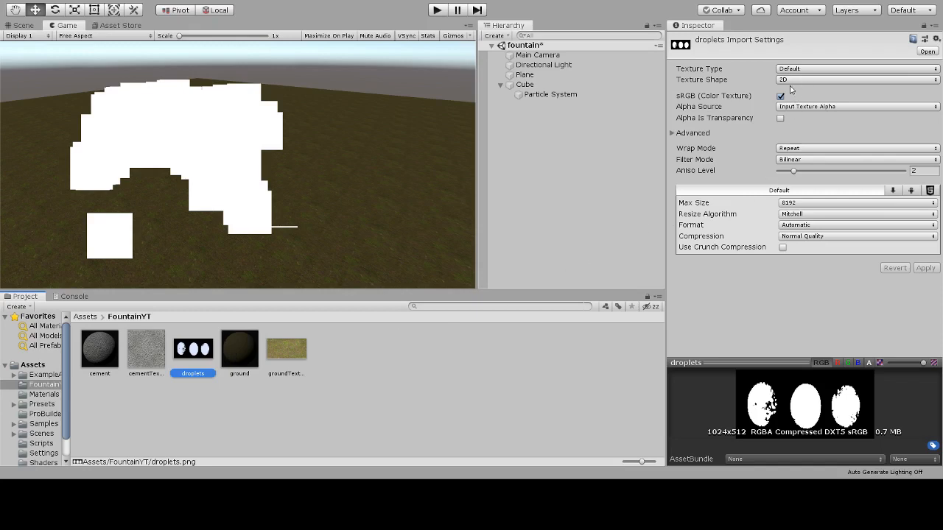
left_click(811, 116)
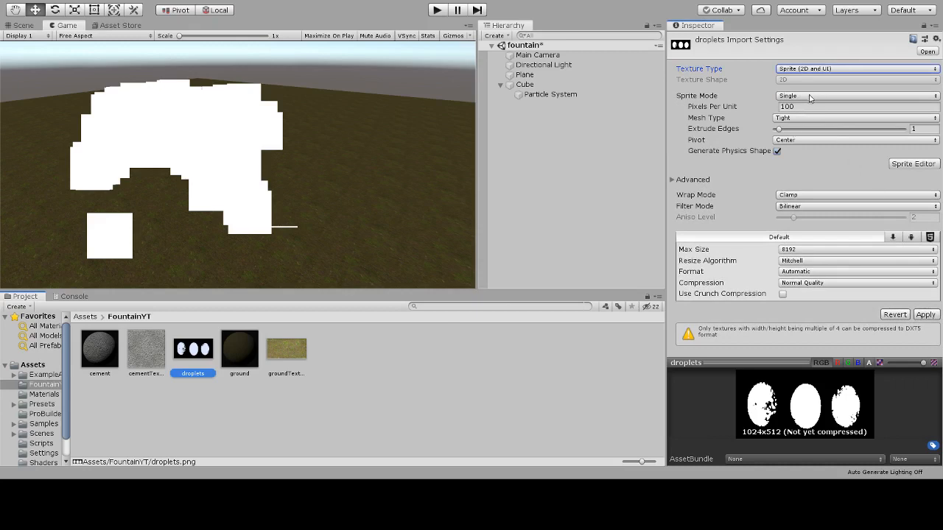
left_click(816, 119)
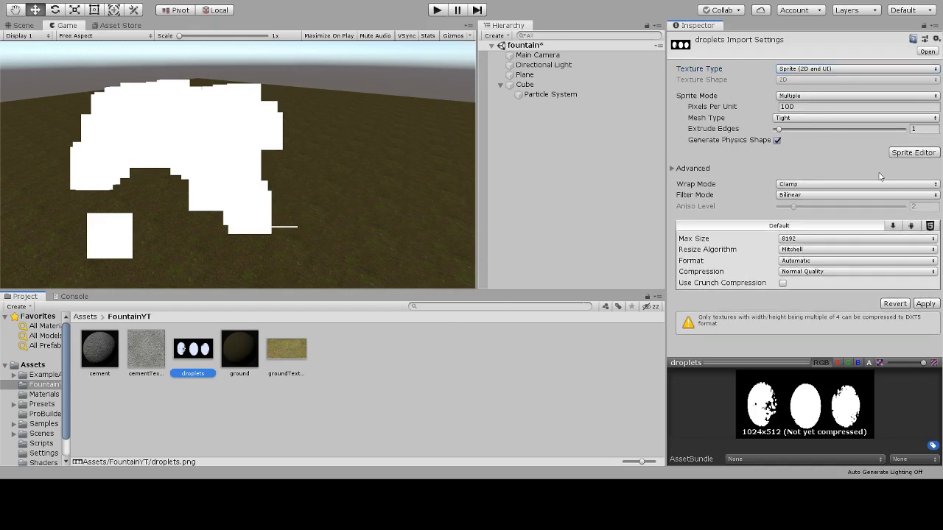
left_click(925, 303)
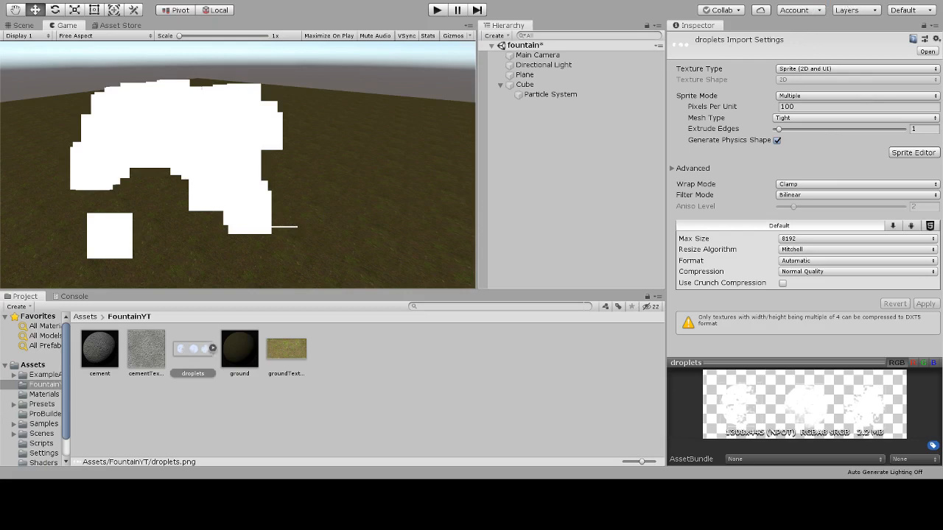
left_click(213, 349)
left_click(213, 349)
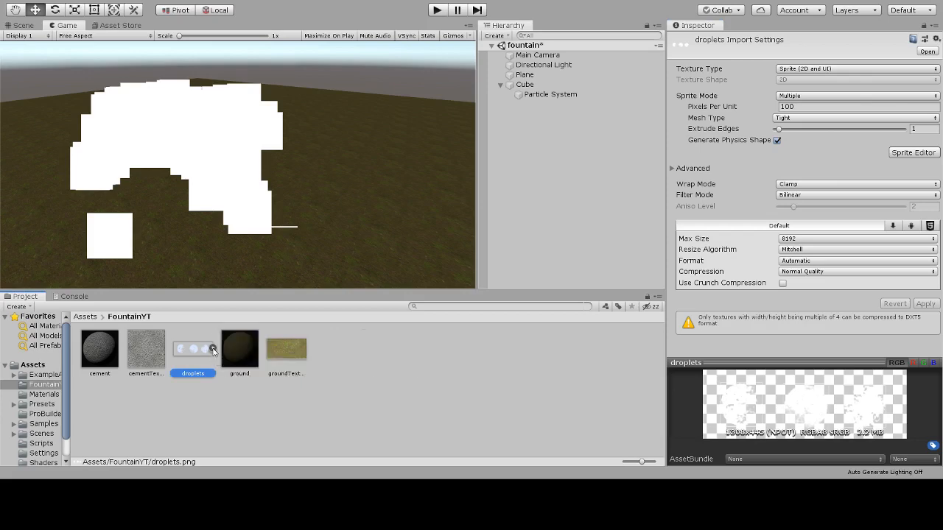
Add two more sprite slots to the Particle System's Texture Sheet Animation module.
left_click(550, 95)
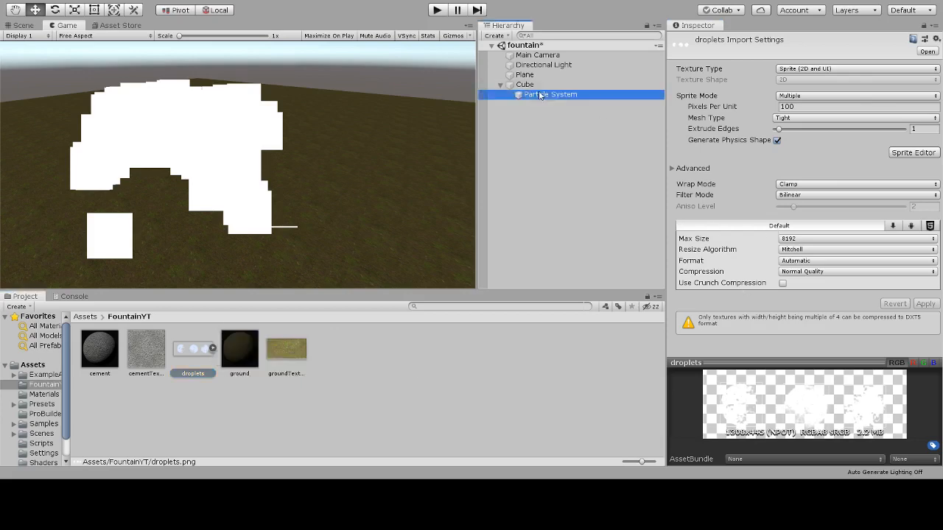
scroll(789, 239, "down", 10)
scroll(788, 240, "down", 4)
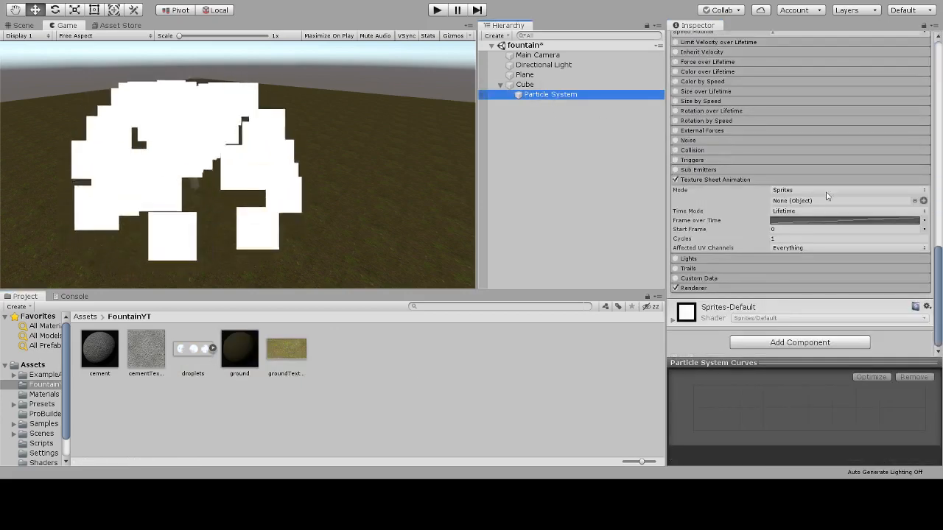
left_click(923, 200)
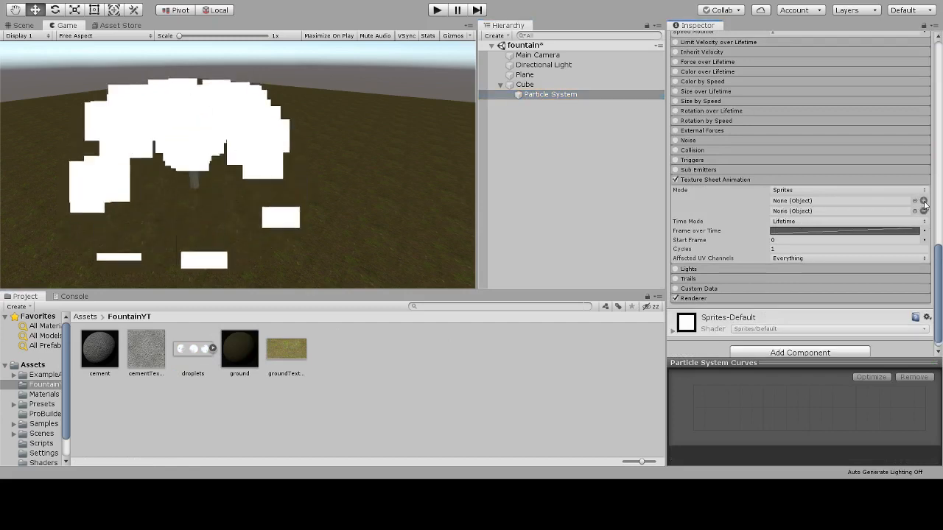
left_click(923, 201)
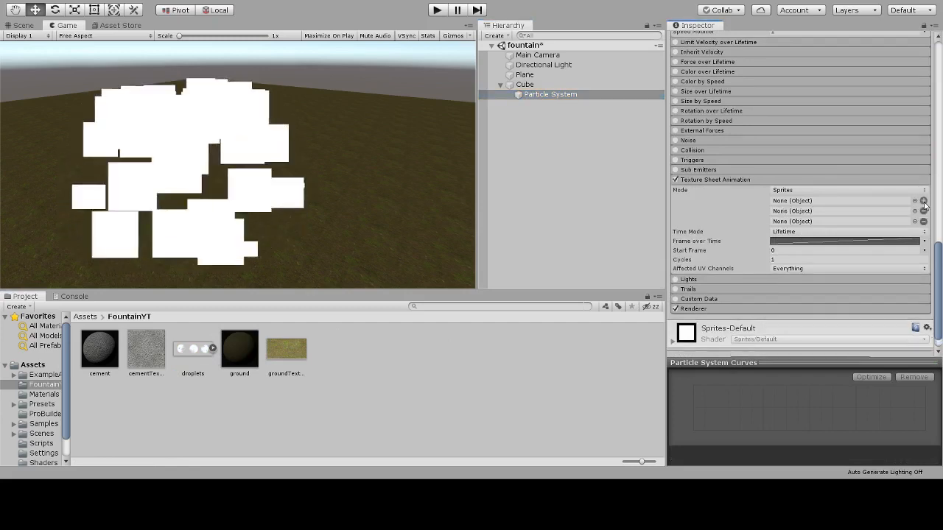
Assign droplets_0, droplets_2 and droplets_3 to the three sprite slots in the Texture Sheet Animation module.
left_click(213, 349)
left_click_drag(818, 202, 817, 202)
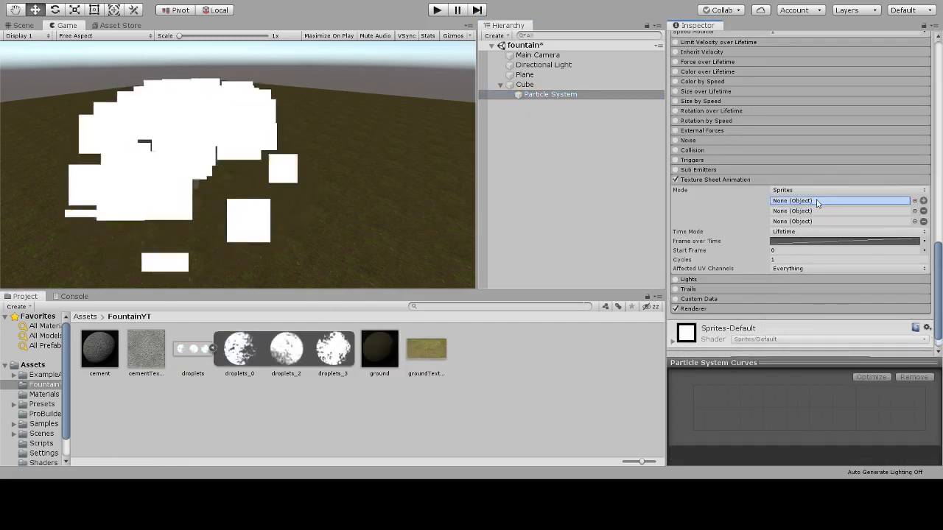
left_click(299, 341)
left_click_drag(299, 340, 790, 214)
left_click_drag(333, 350, 793, 226)
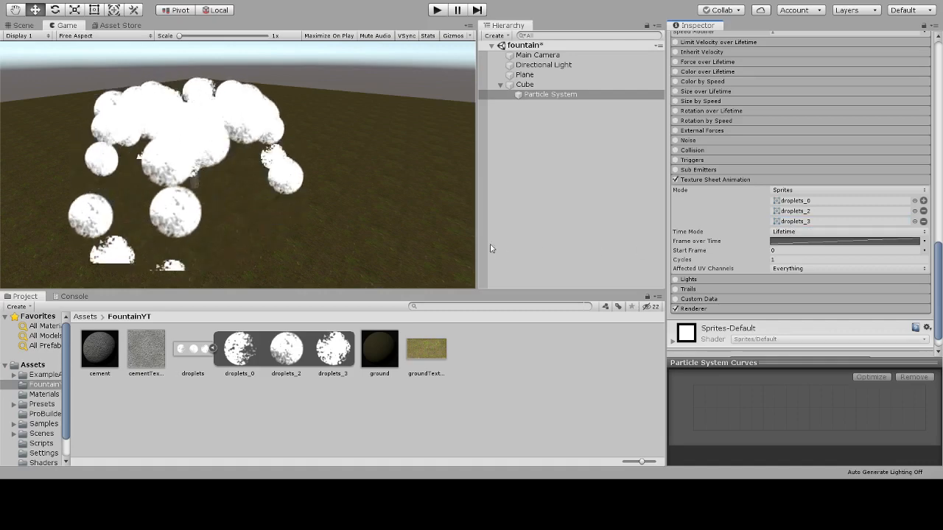
left_click(212, 349)
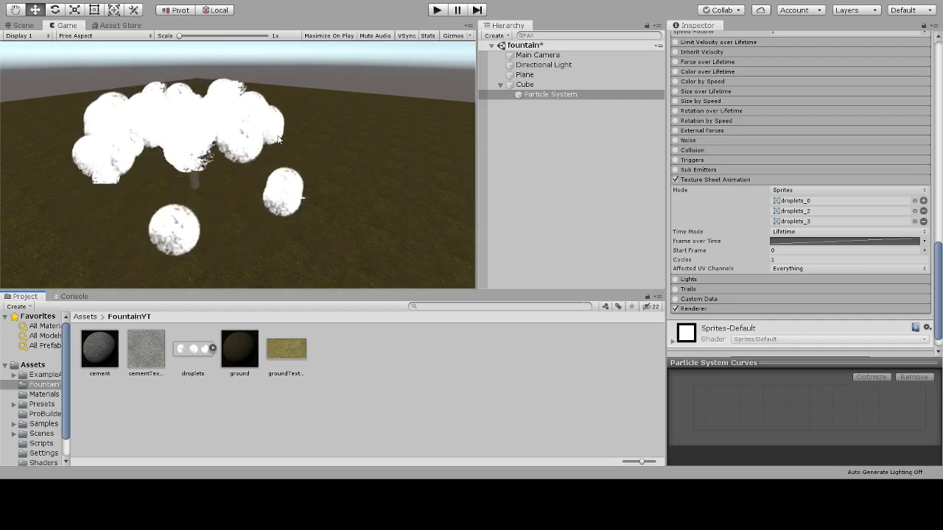
Set the Particle System's Start Size to 0.2.
scroll(718, 281, "up", 5)
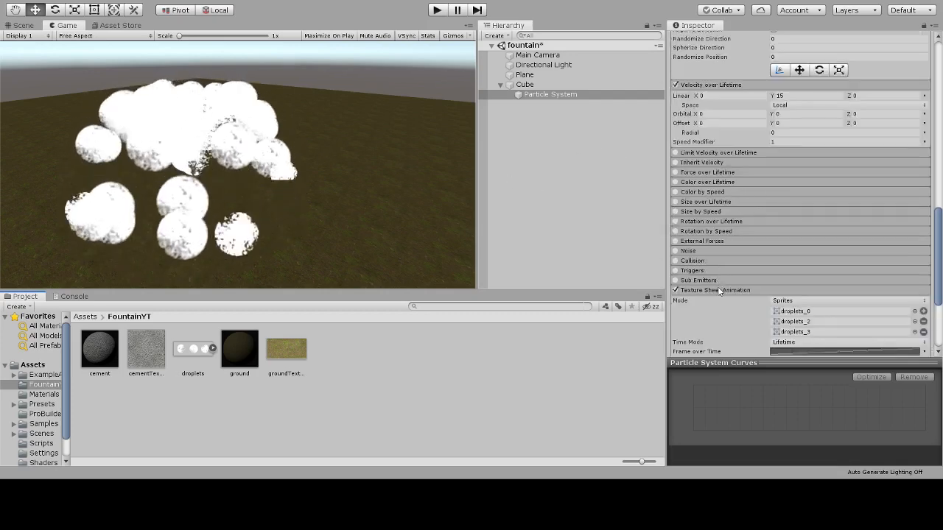
scroll(721, 243, "up", 10)
scroll(729, 187, "up", 3)
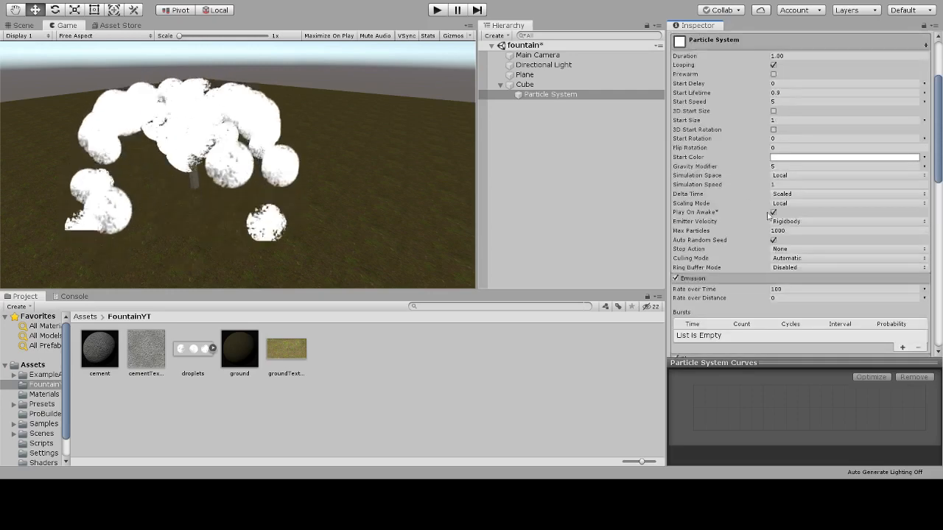
left_click(784, 120)
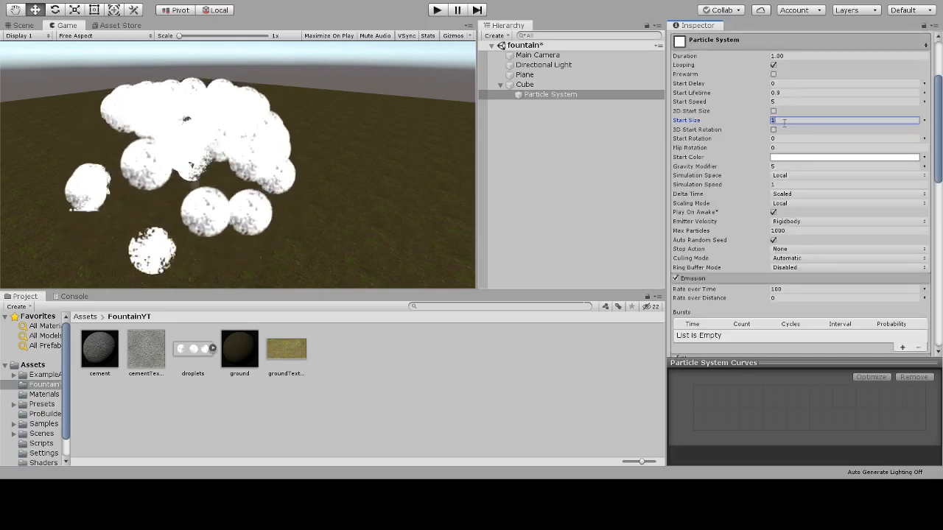
type("0.2")
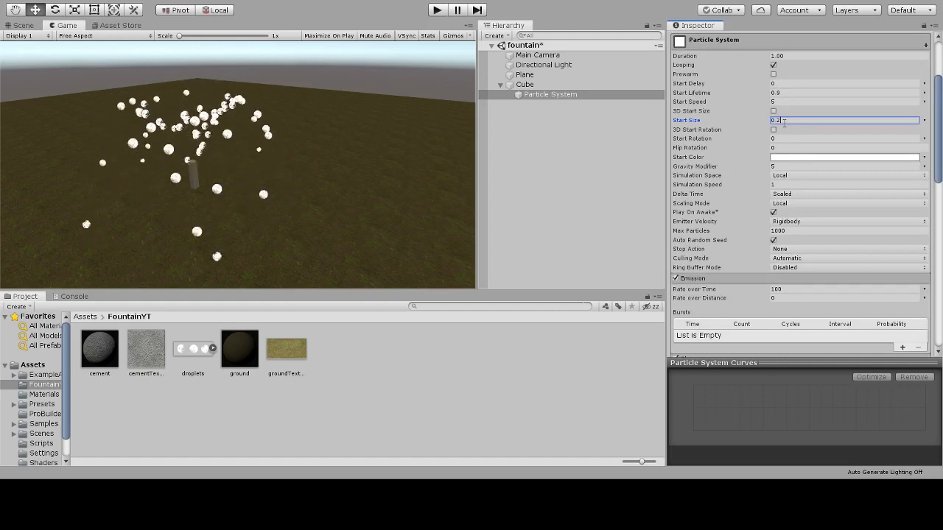
key("Return")
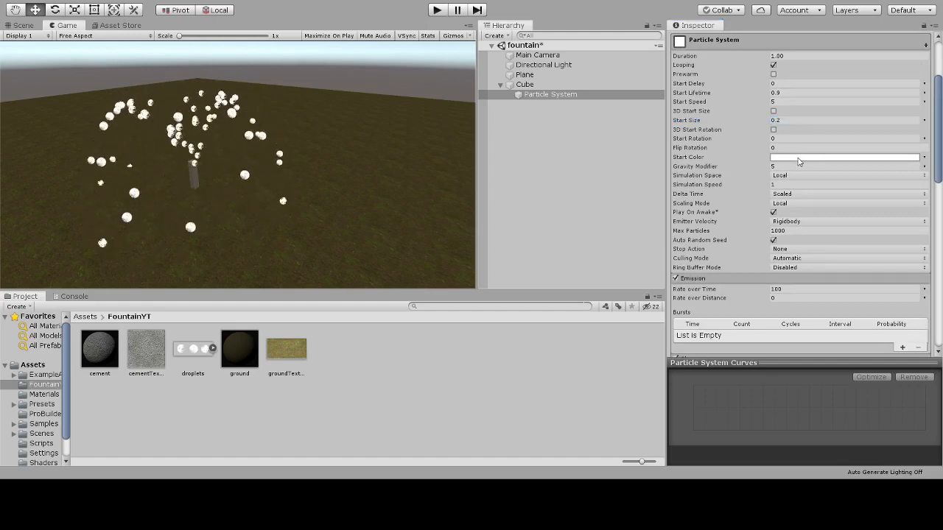
Change the Particle System's Start Color to a slightly transparent light cyan, set its Start Size to 0.1, and deselect it.
left_click(810, 157)
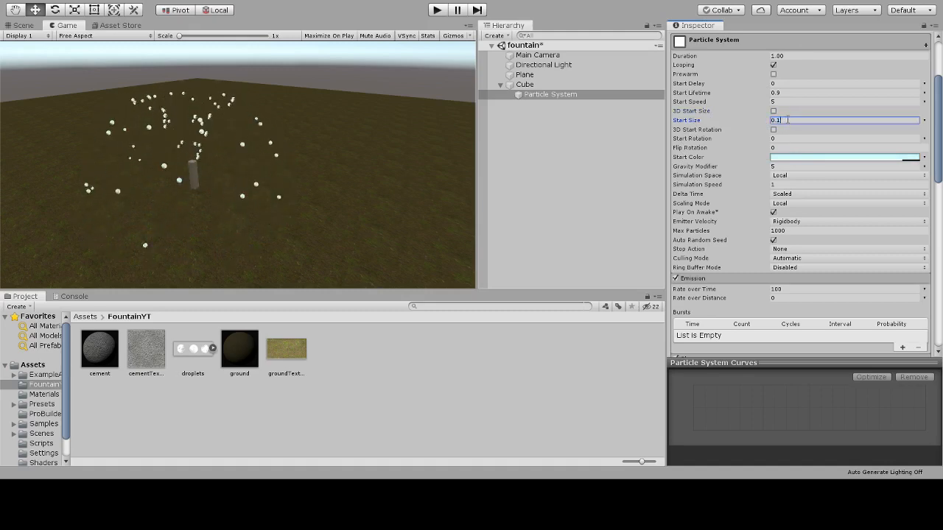
left_click(557, 134)
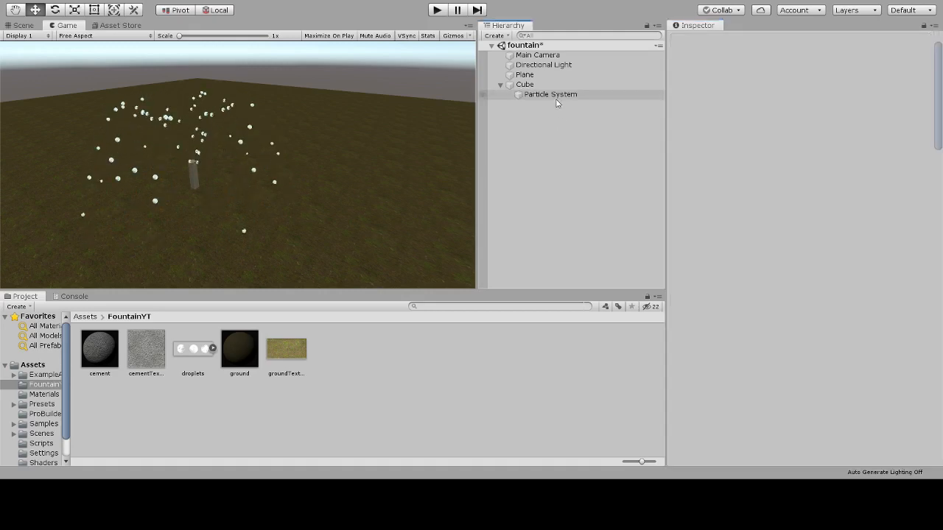
Set the Rate over Time in the Particle System's Emission module to 1000.
left_click(563, 95)
scroll(803, 154, "down", 5)
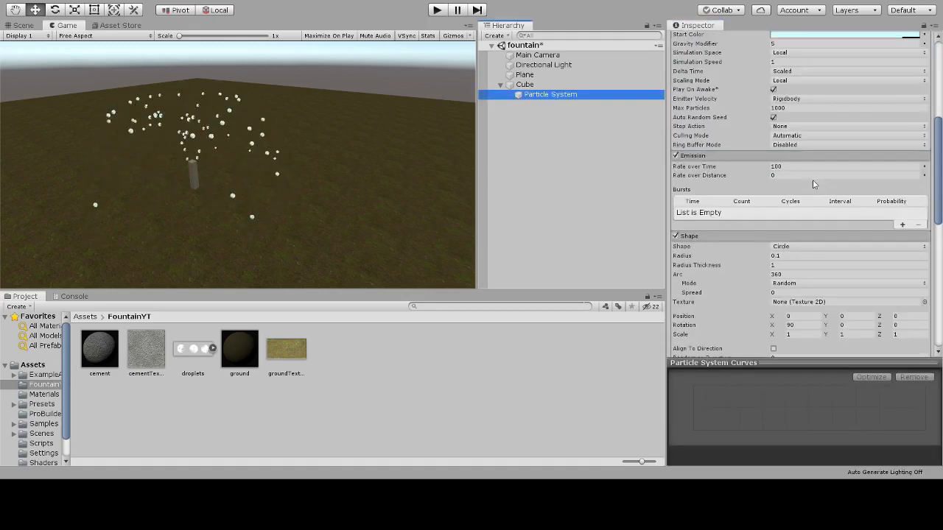
scroll(774, 195, "down", 5)
scroll(776, 192, "up", 5)
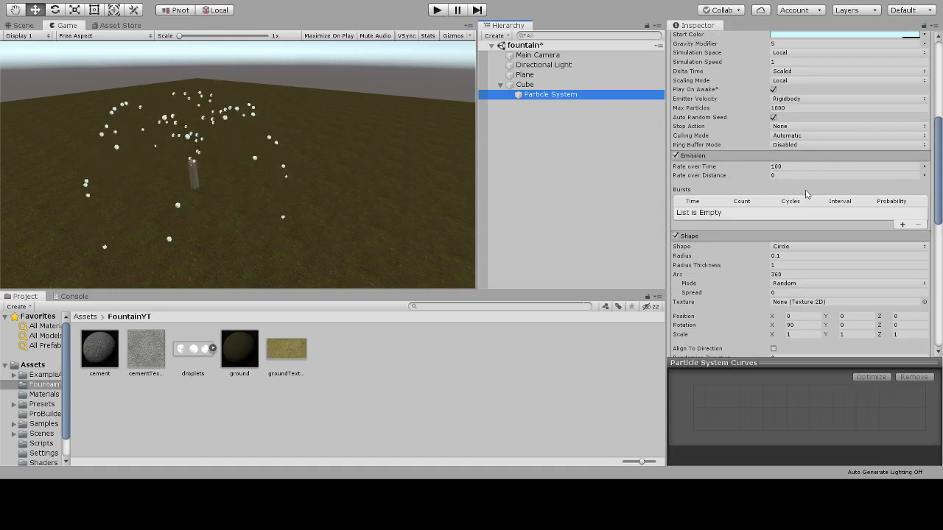
left_click(789, 168)
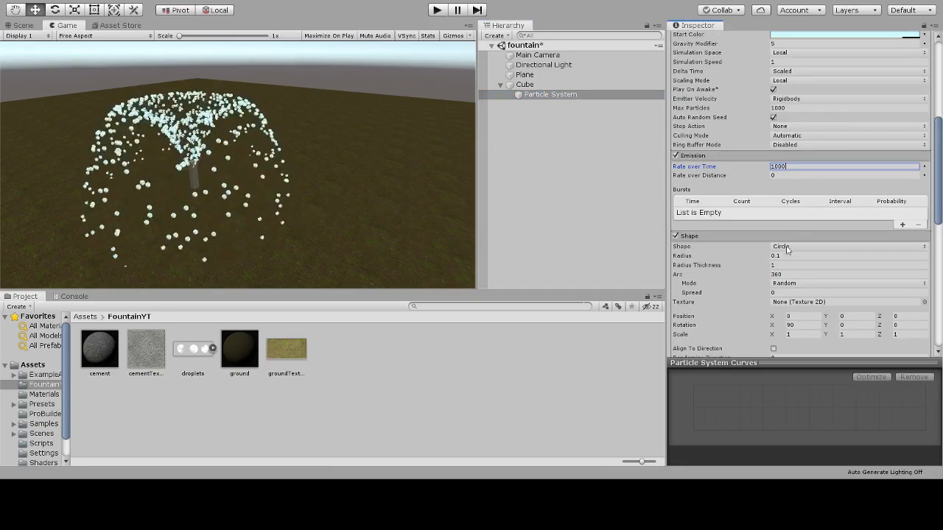
Try Start Speed values of 10 and 4 on the Particle System and settle on 3.
scroll(856, 226, "up", 3)
scroll(821, 126, "up", 3)
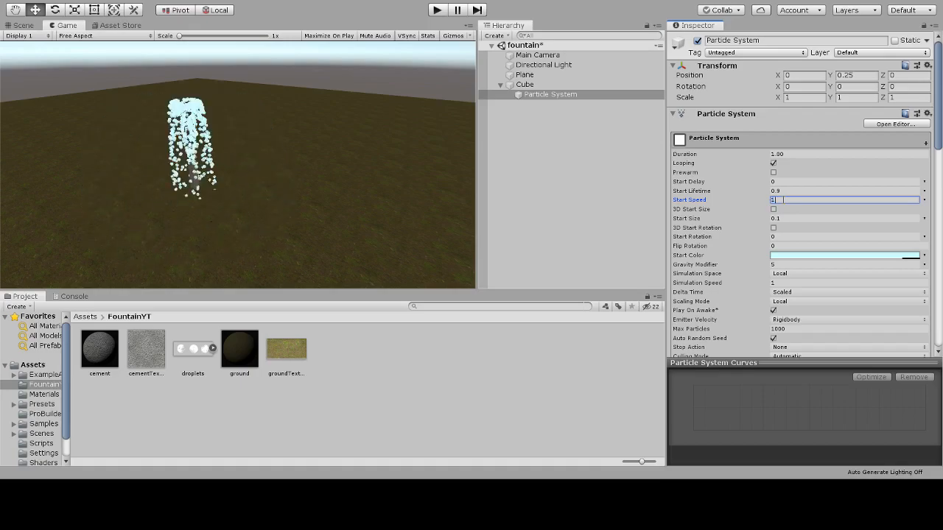
type("0")
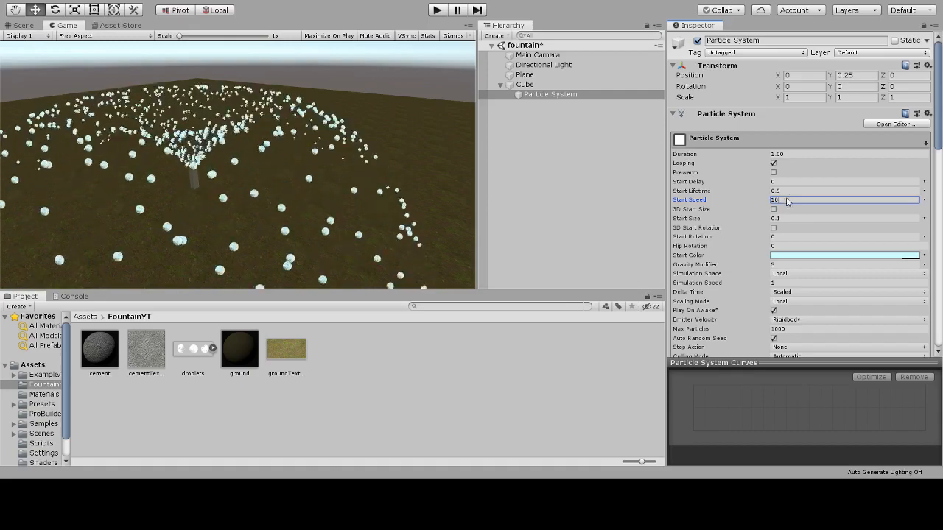
type("4")
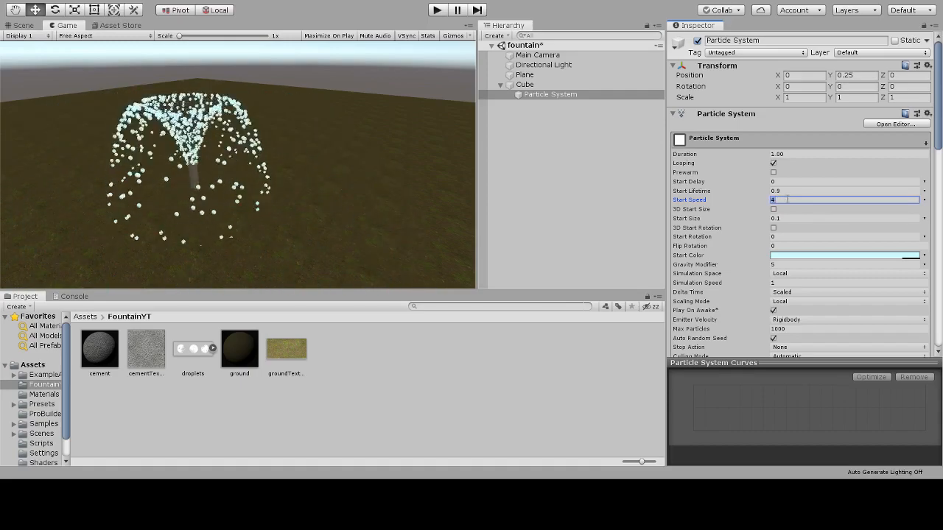
type("3")
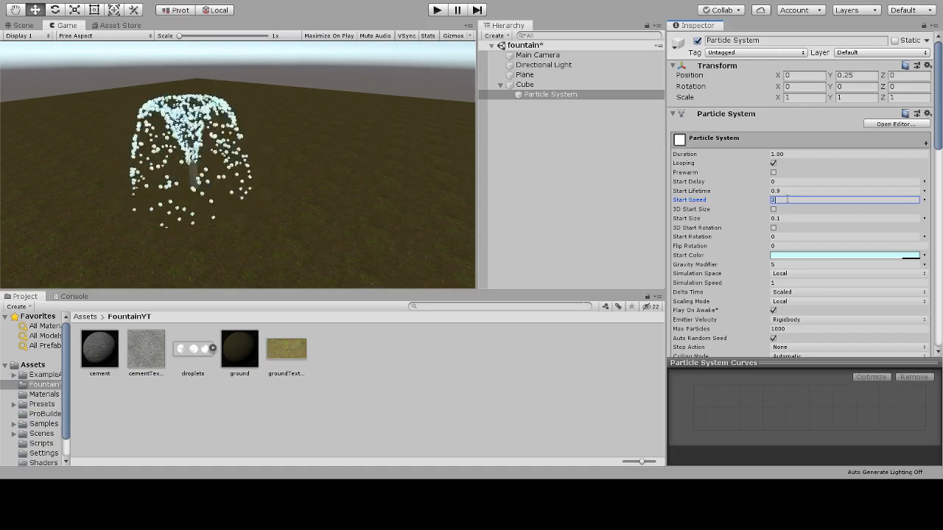
Set the Particle System's Gravity Modifier to 6.
left_click(779, 265)
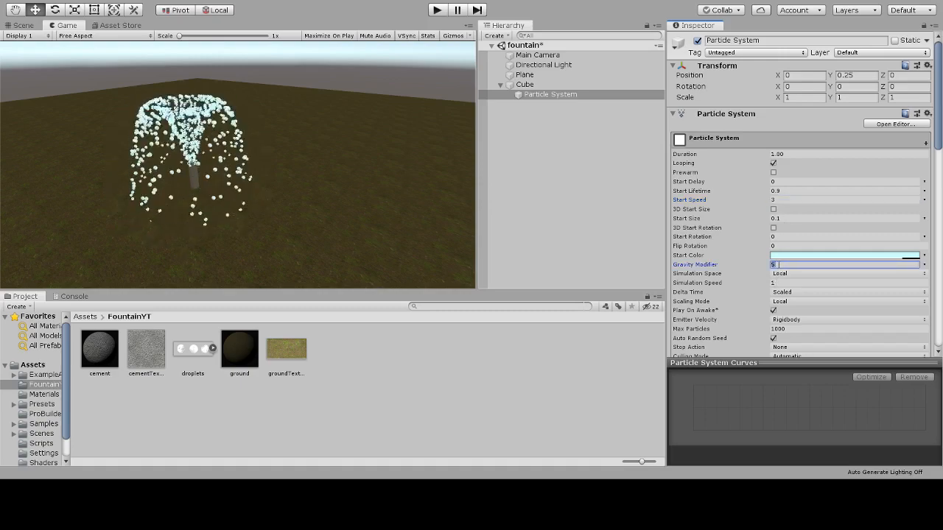
type("6")
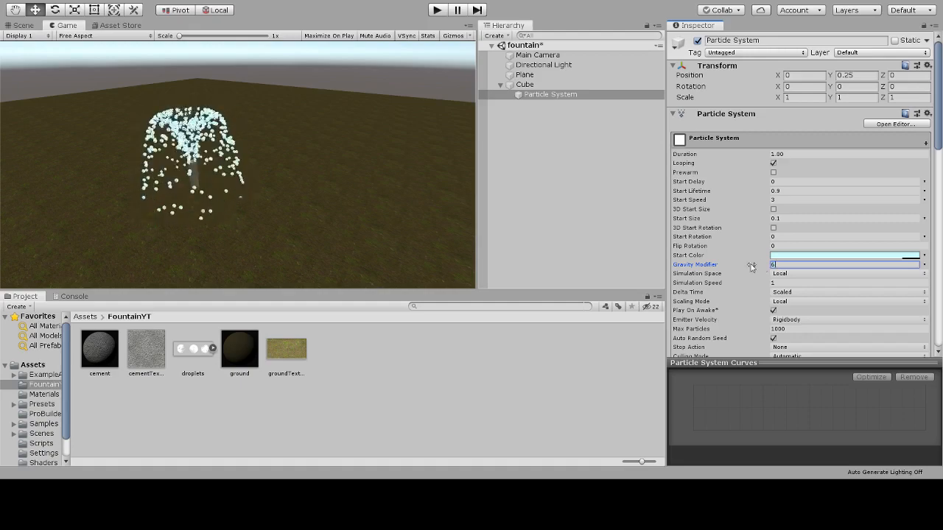
key("Return")
Reframe the fountain in the Scene view and align the Main Camera with that view.
scroll(251, 165, "up", 2)
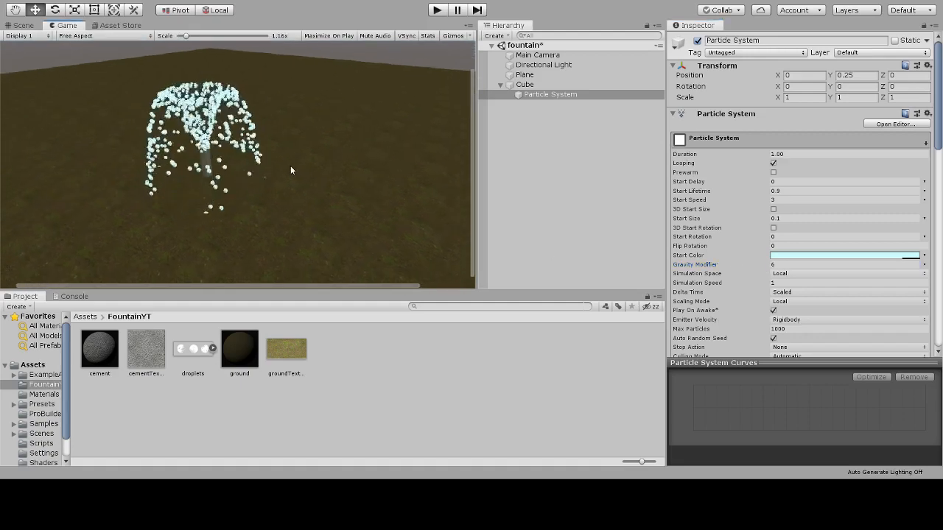
key("ctrl+1")
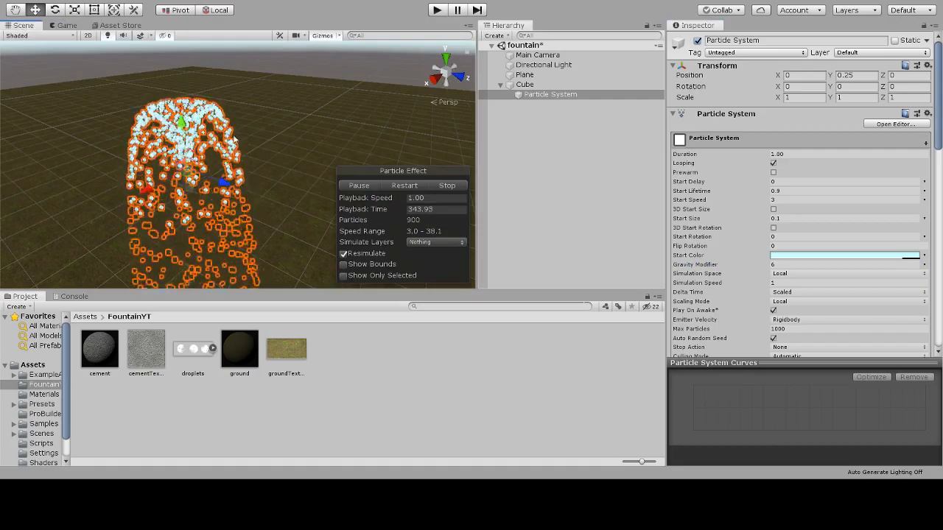
scroll(305, 106, "up", 3)
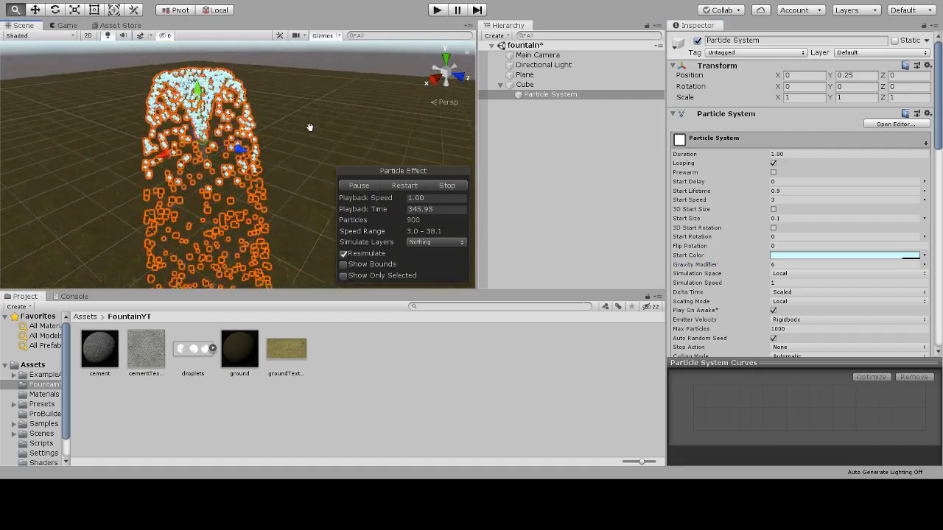
left_click(395, 62)
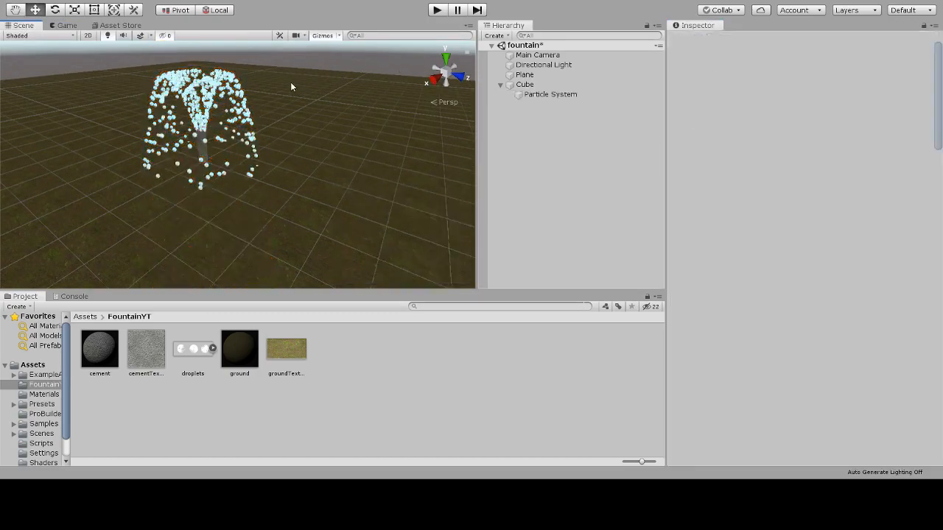
middle_click_drag(291, 87, 298, 97)
left_click_drag(298, 101, 319, 103, "alt")
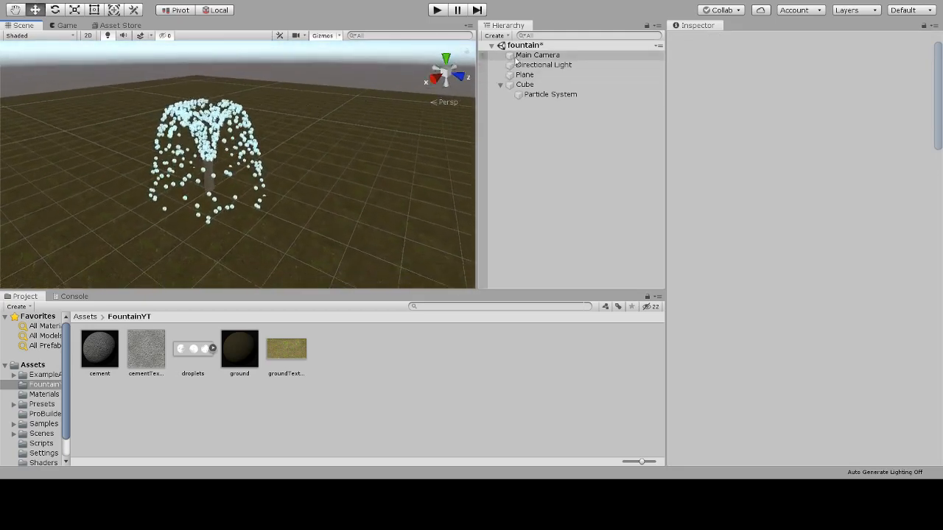
left_click(537, 55)
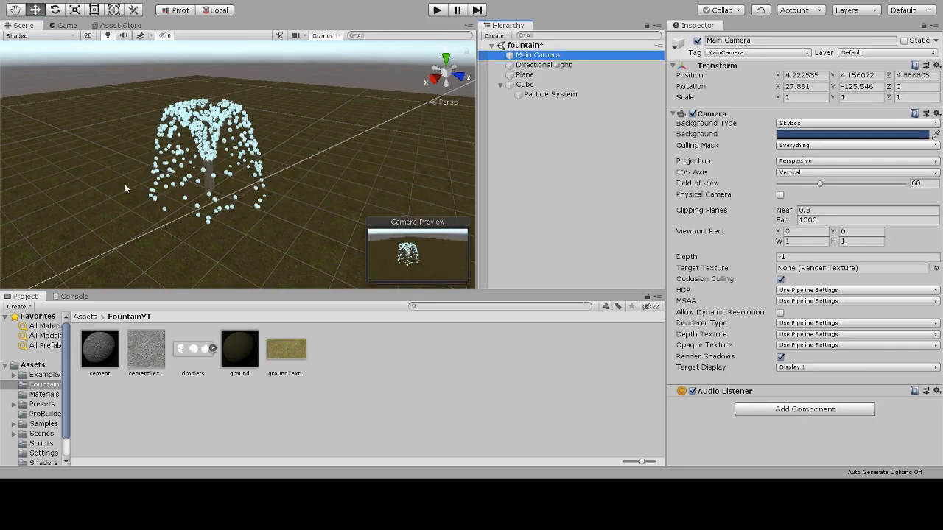
left_click(534, 141)
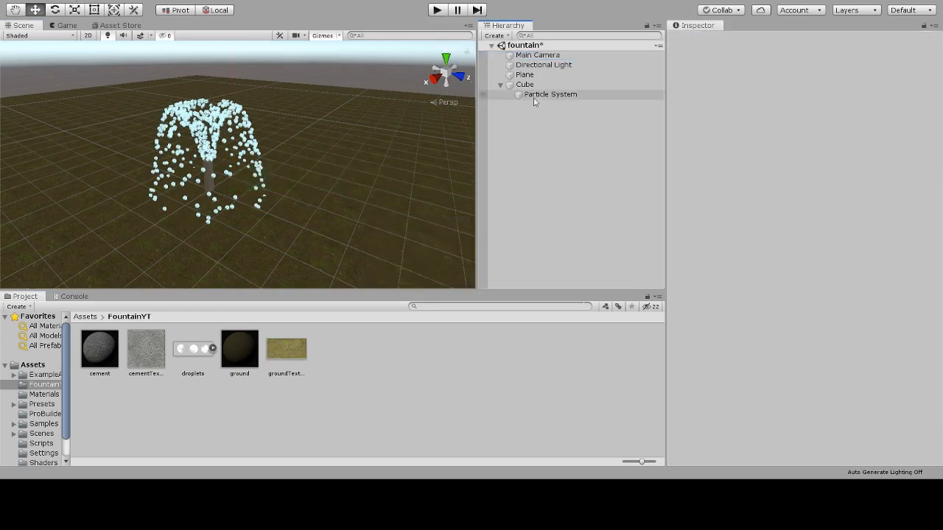
Enable the Collision module of the Particle System and set its Type to World.
left_click(542, 95)
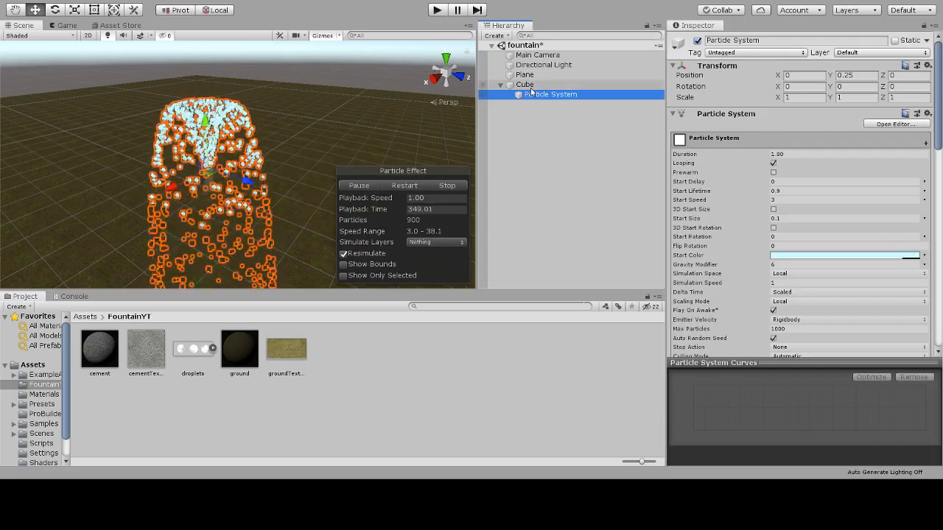
scroll(324, 110, "down", 5)
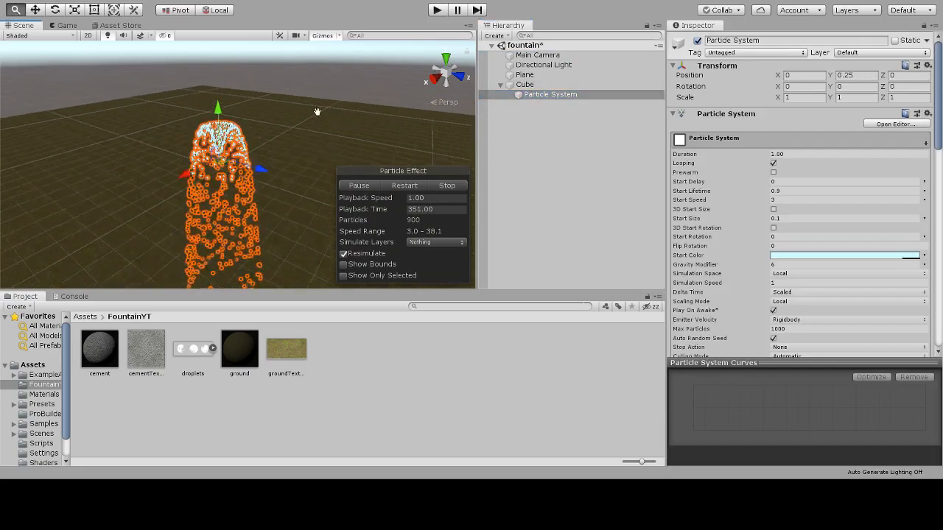
middle_click_drag(316, 112, 315, 35)
middle_click_drag(250, 172, 247, 150)
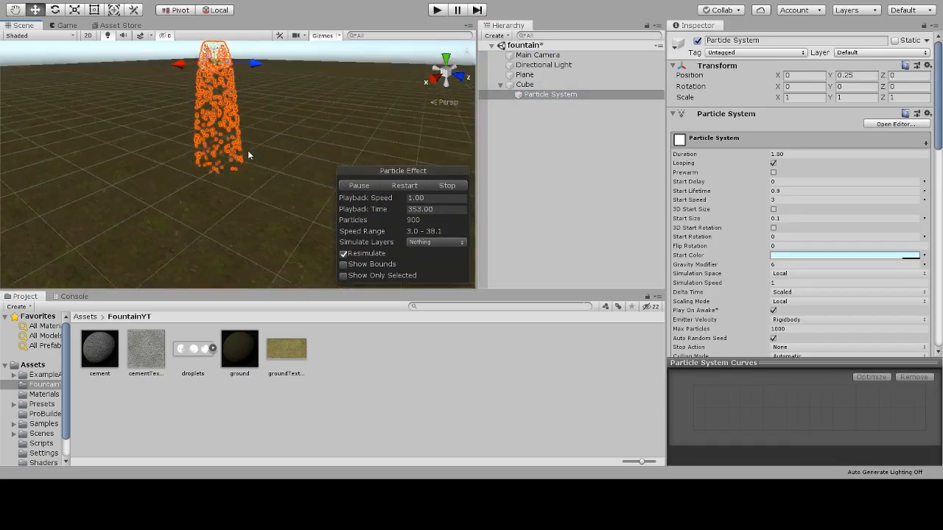
left_click_drag(247, 150, 273, 226, "alt")
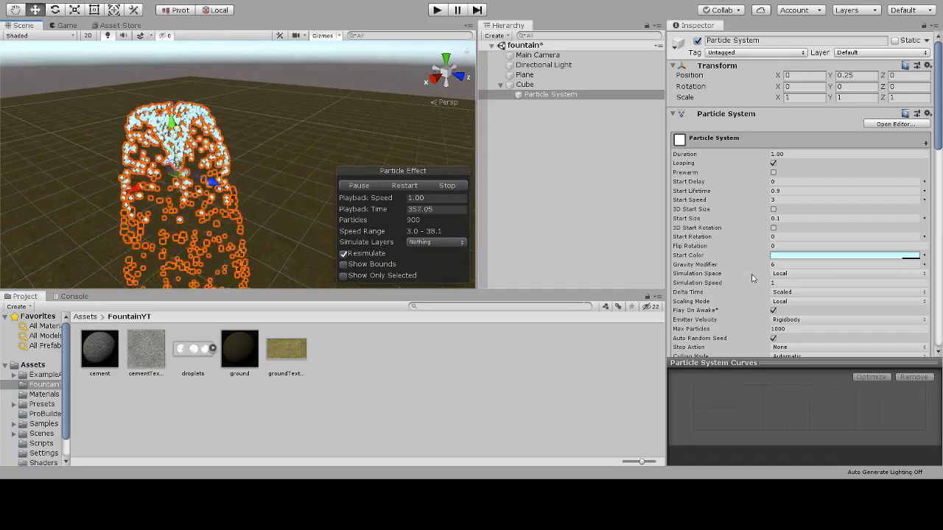
scroll(751, 278, "down", 10)
scroll(729, 248, "down", 5)
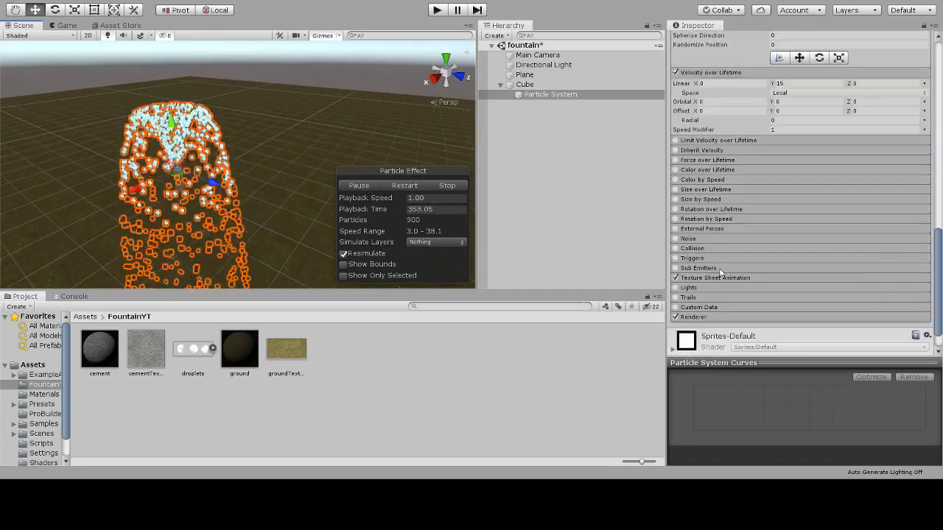
left_click(675, 248)
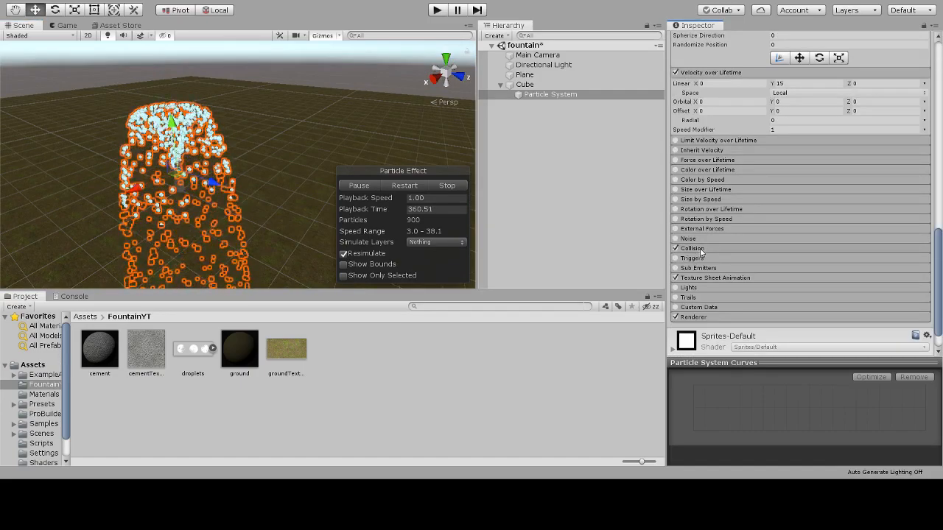
left_click(700, 249)
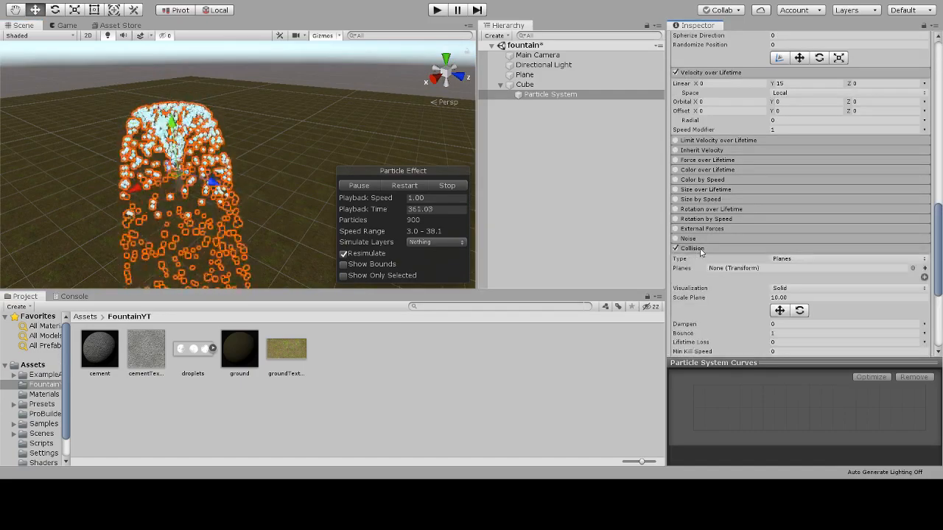
left_click(800, 285)
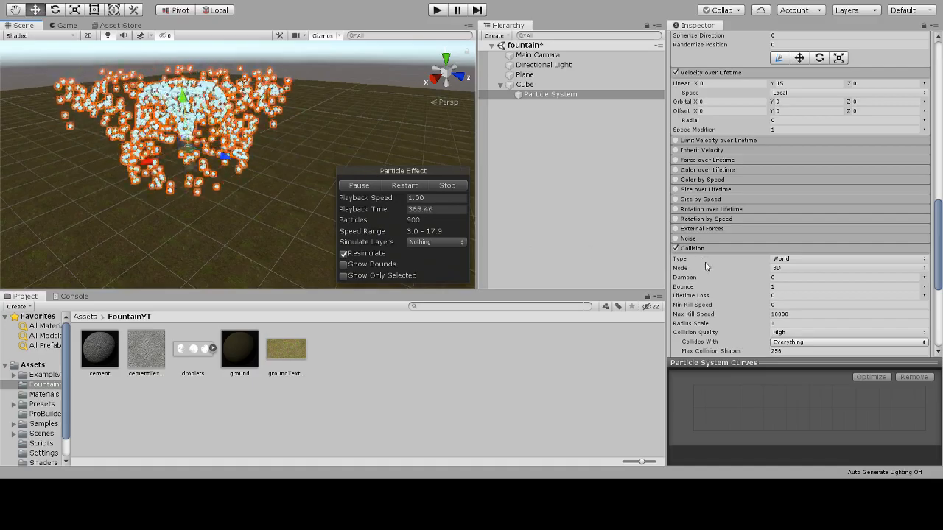
Set the Dampen value in the Collision module to 0.6.
left_click(785, 285)
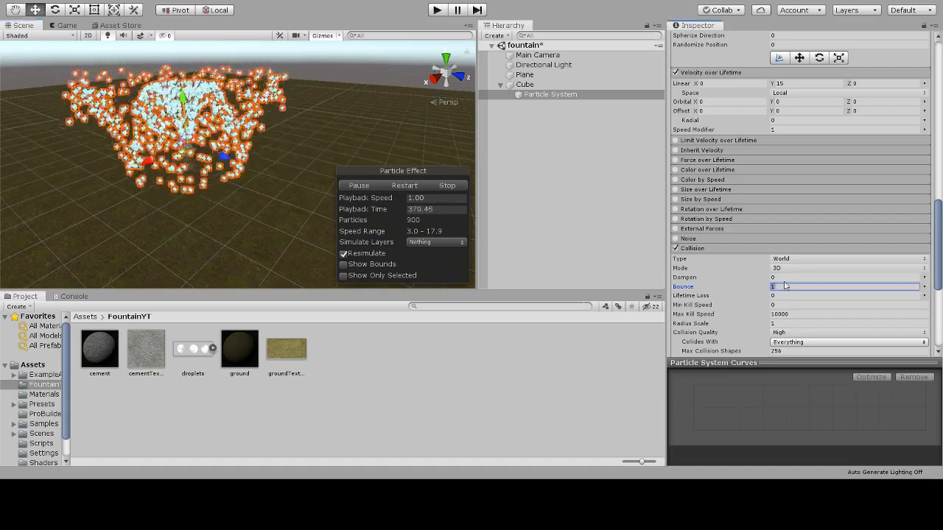
left_click(785, 278)
type("0.")
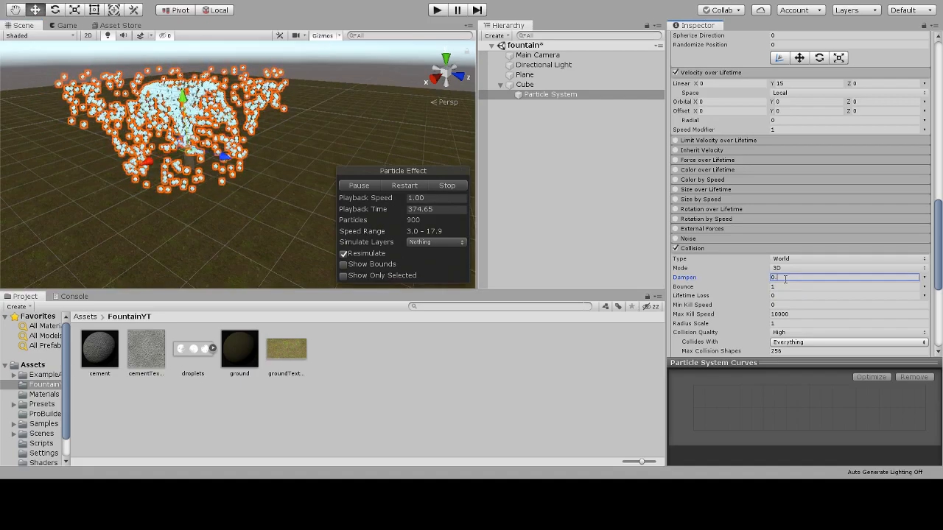
type("5")
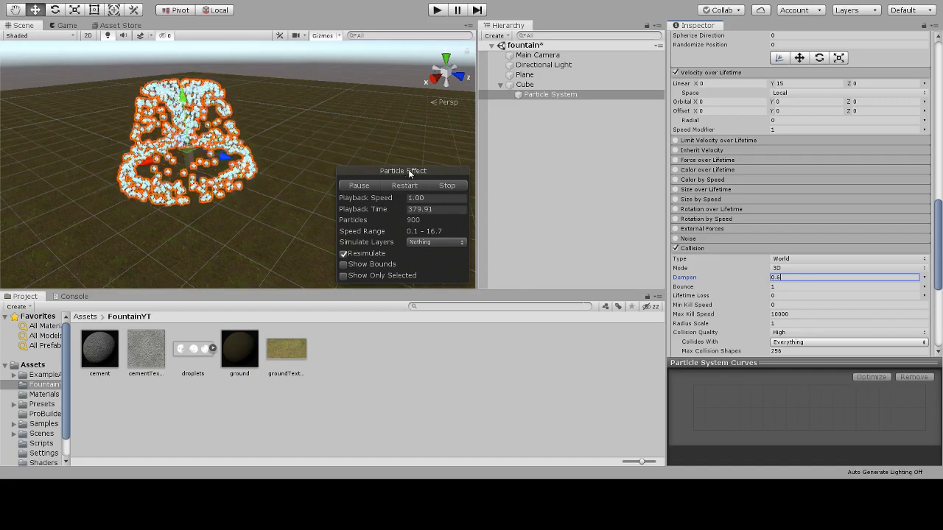
Preview the fountain in the Game view and set the Collision module's Bounce to 0.5.
left_click(67, 26)
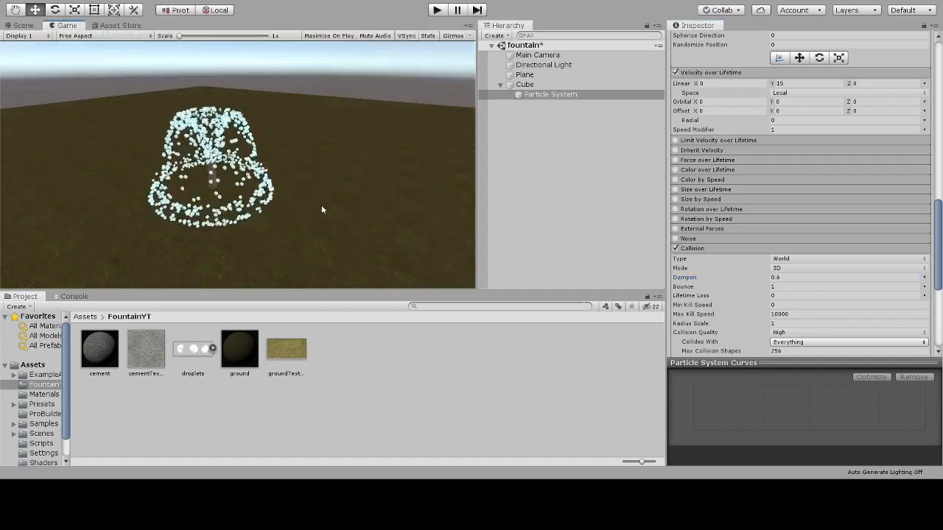
left_click(776, 288)
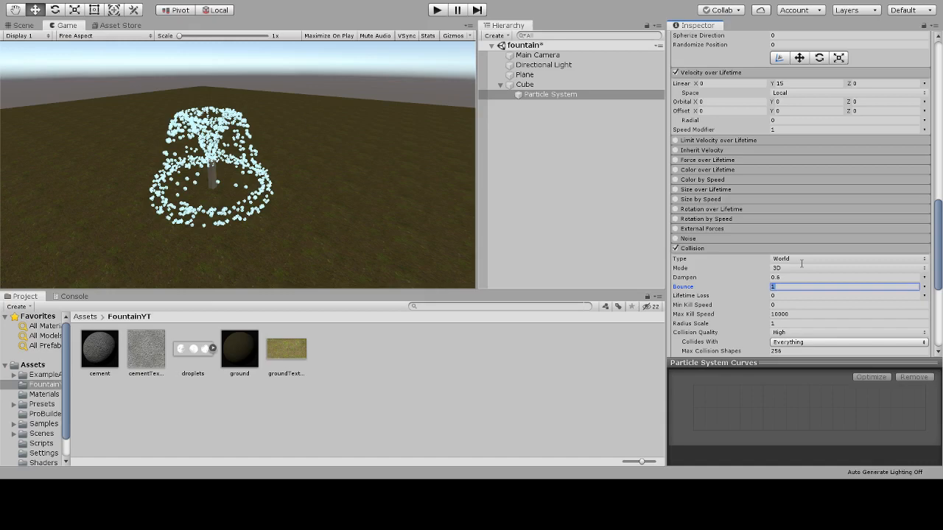
type("0.")
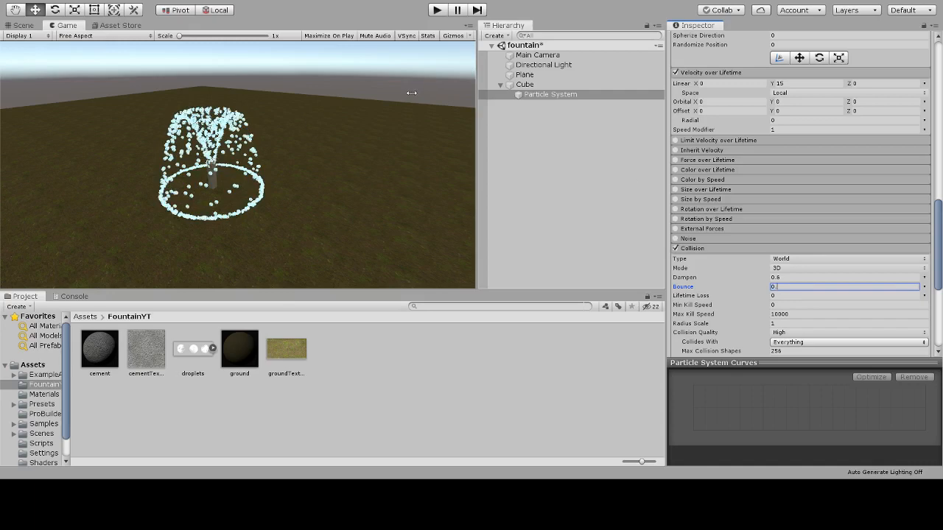
type("5")
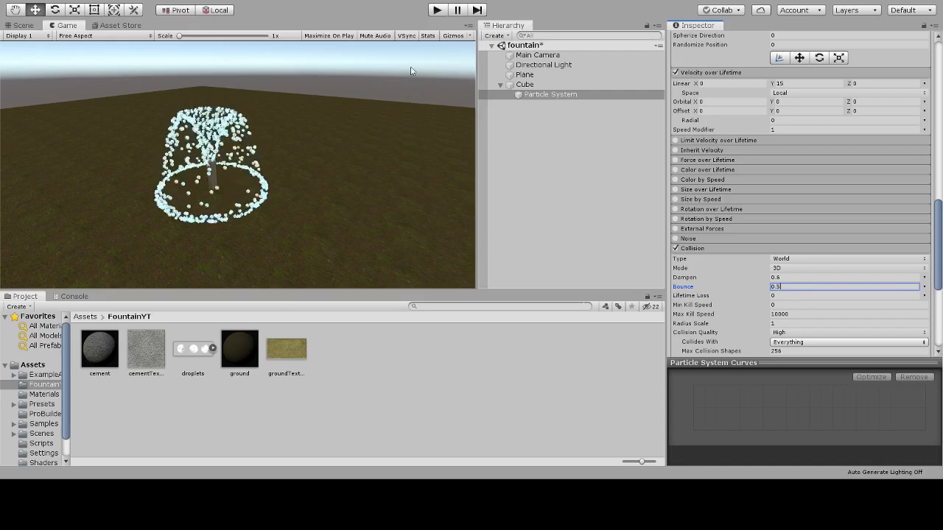
Run the scene and review the Particle System's emission, shape and velocity settings during play.
left_click(438, 14)
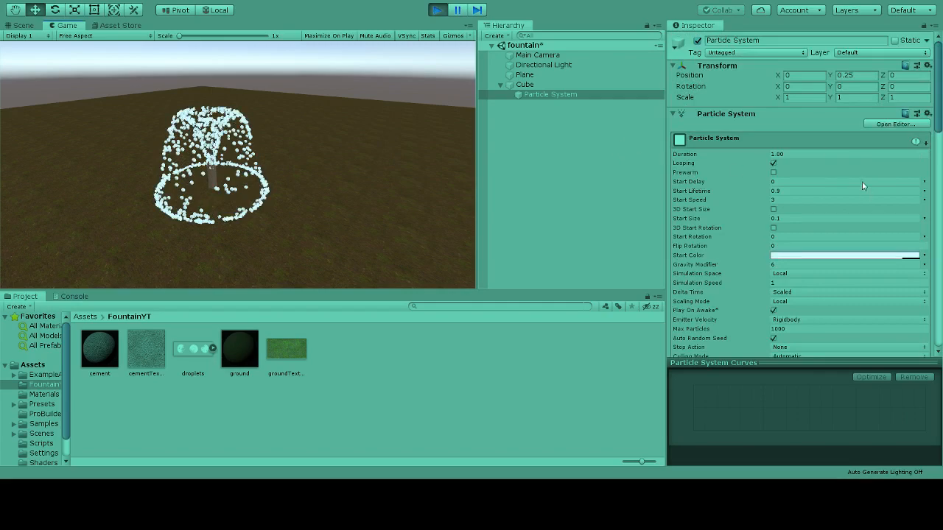
left_click(554, 95)
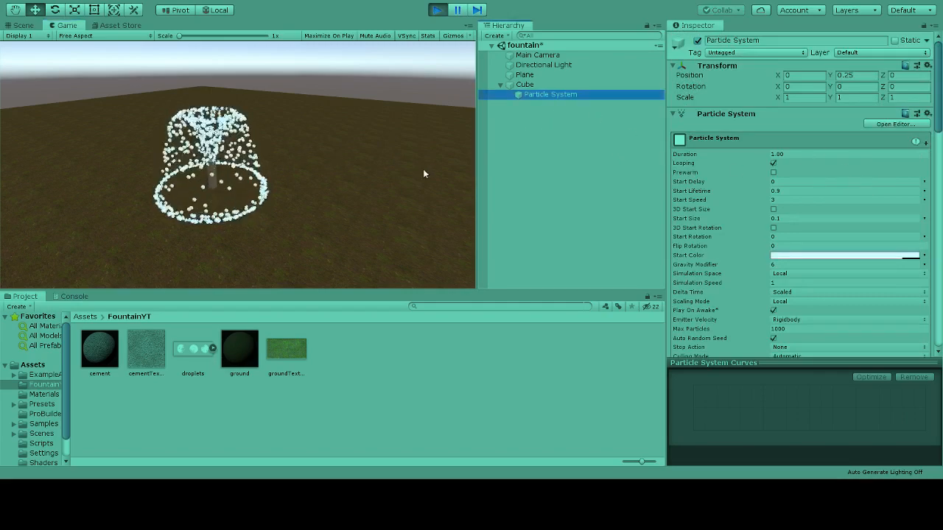
scroll(817, 220, "down", 5)
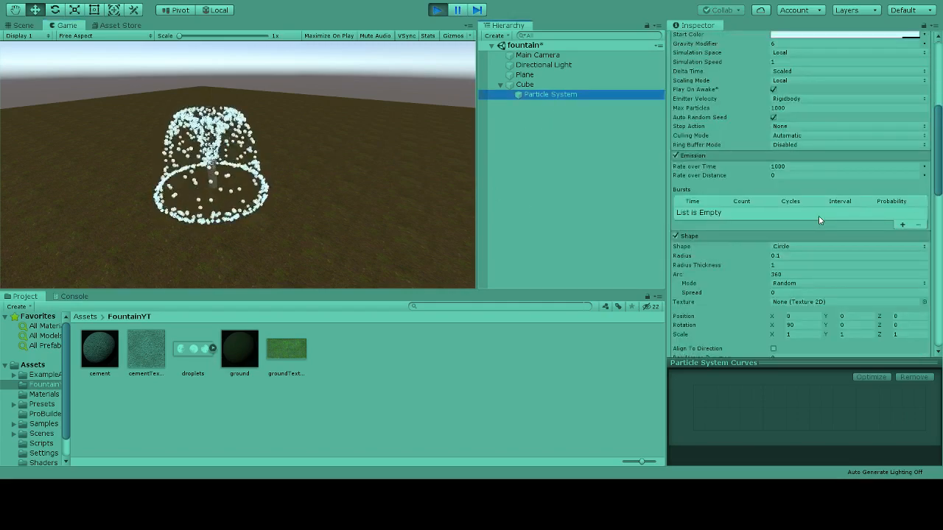
scroll(820, 220, "down", 5)
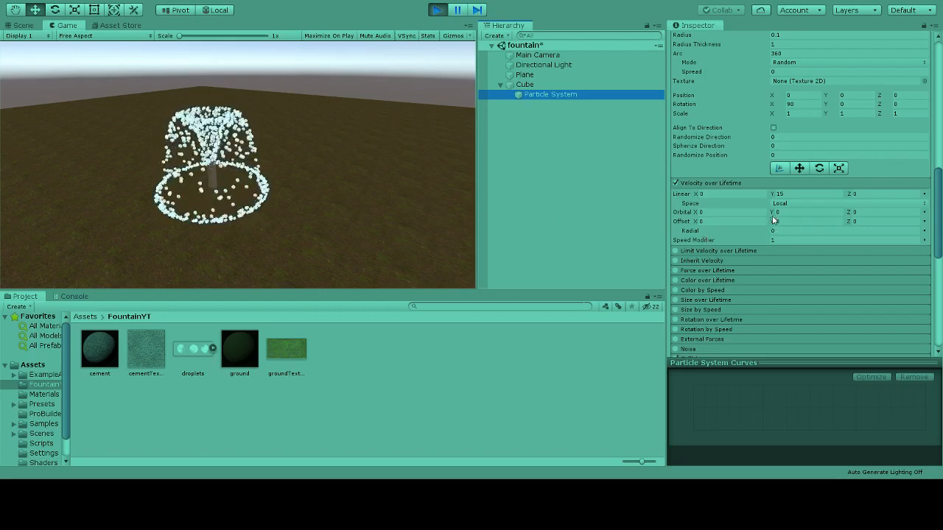
Set the Lifetime Loss value in the Particle System's Collision module to 0.2.
scroll(766, 226, "down", 5)
scroll(766, 226, "down", 3)
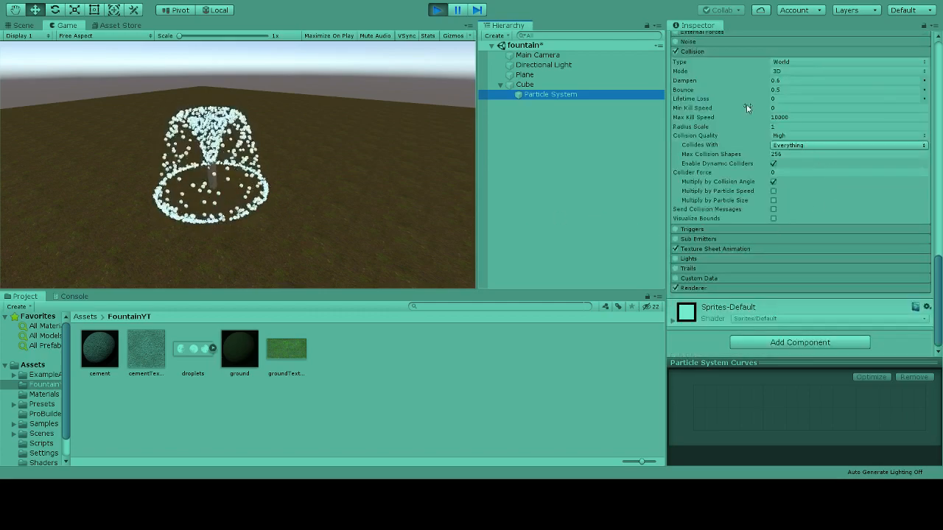
left_click(787, 97)
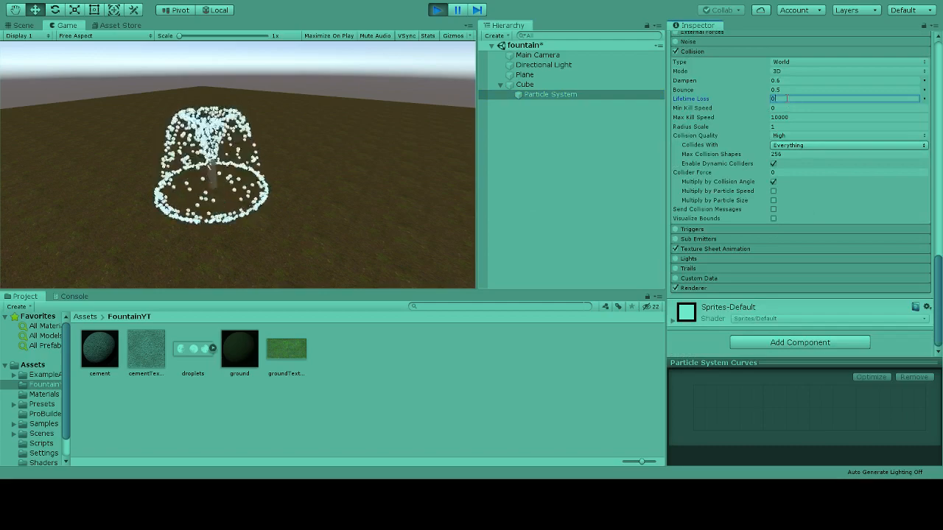
type("0.2")
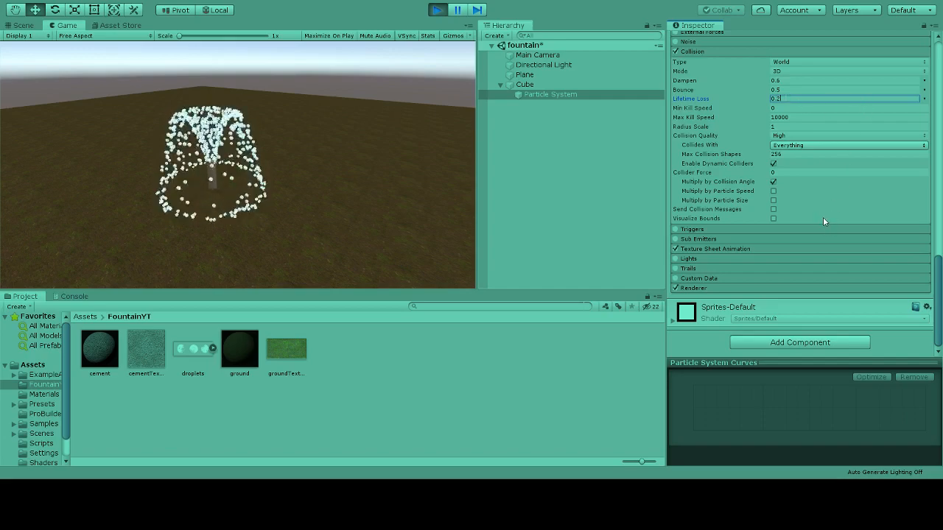
Collapse the settings of the Collision, Velocity over Lifetime and Shape modules.
scroll(793, 176, "up", 5)
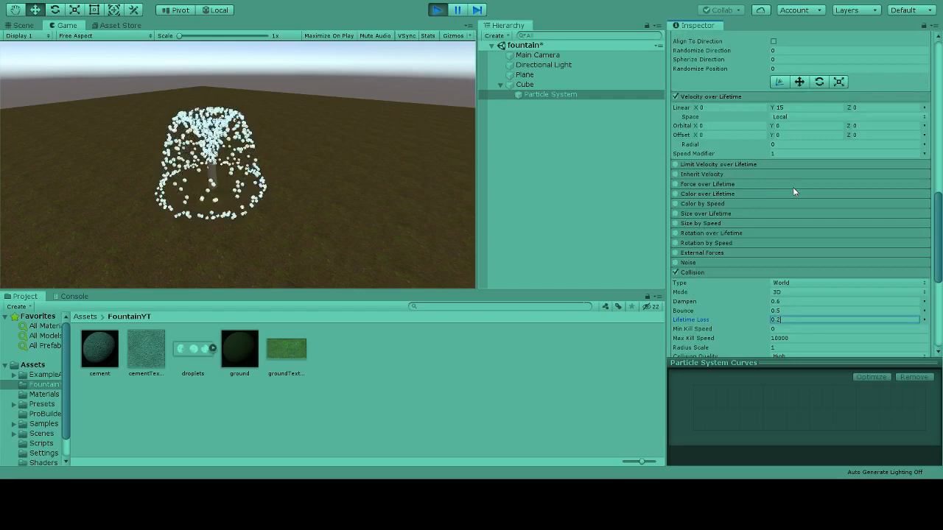
left_click(705, 272)
scroll(705, 243, "up", 5)
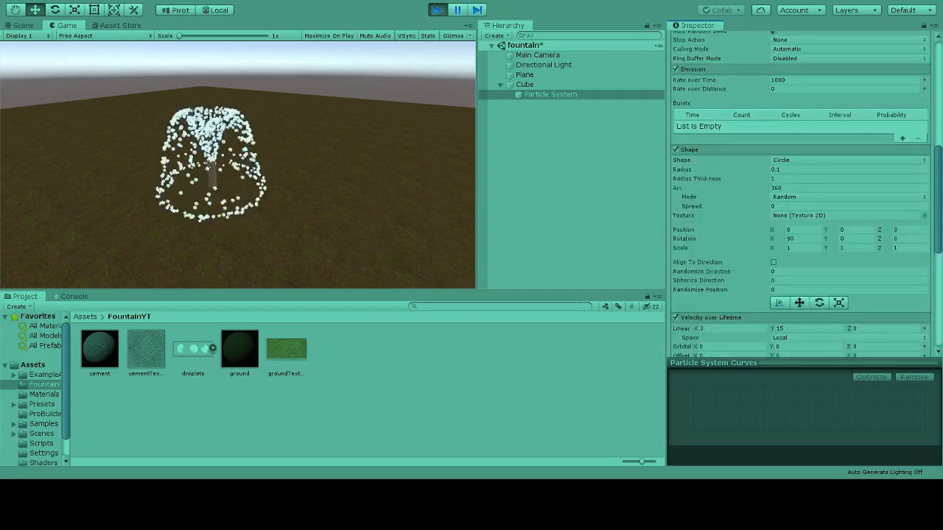
left_click(703, 317)
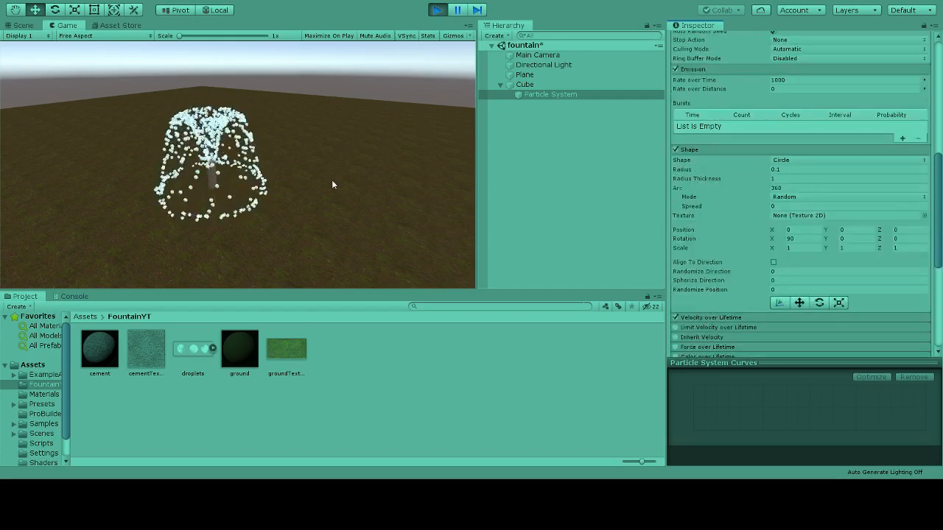
left_click(720, 149)
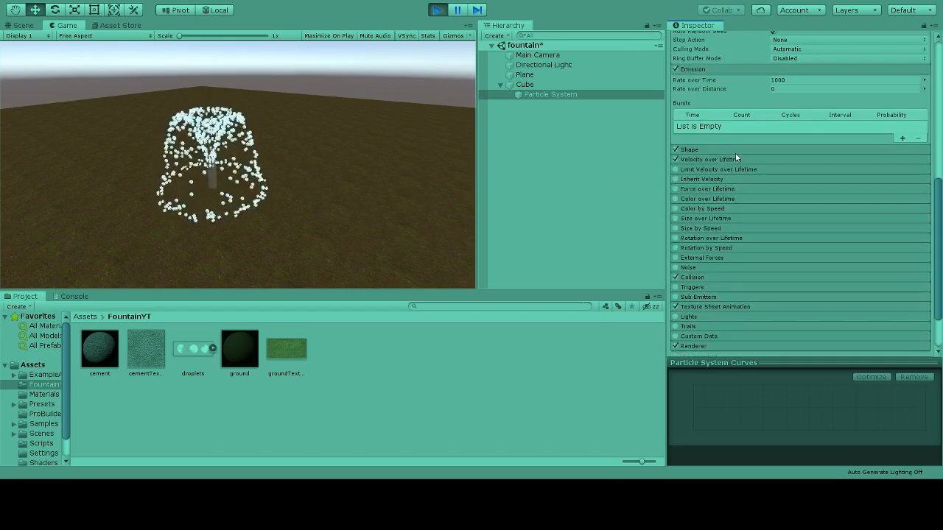
Set the Particle System's Start Color to light blue and enable Color over Lifetime with a gradient from cyan to pale white.
scroll(736, 155, "up", 3)
scroll(737, 153, "up", 3)
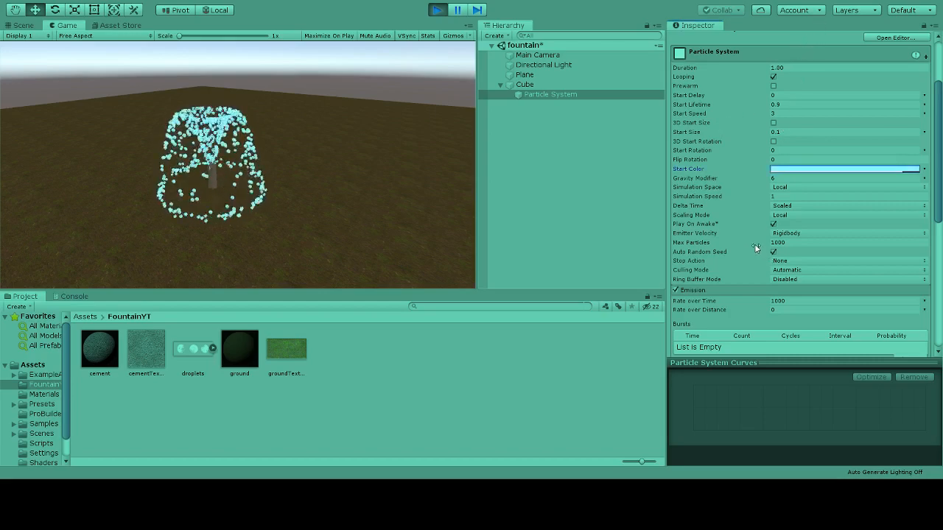
scroll(778, 234, "down", 6)
scroll(777, 235, "down", 2)
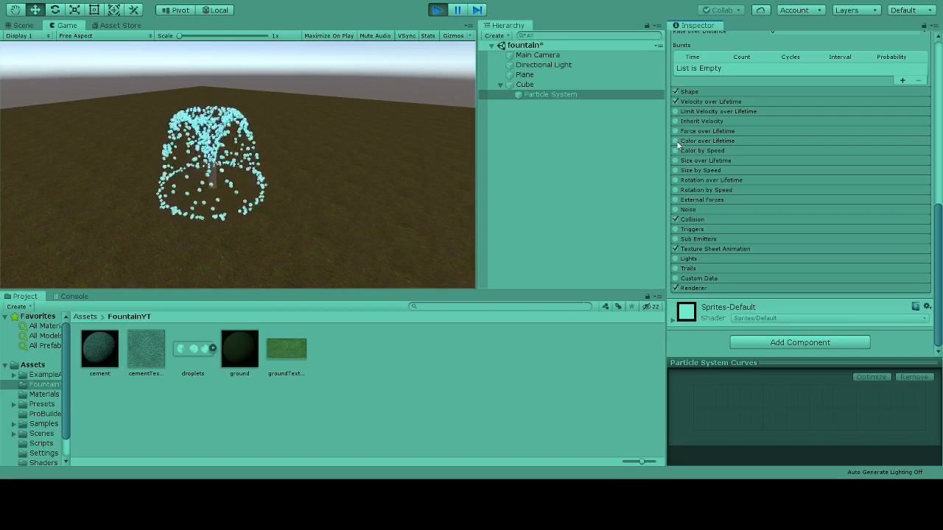
left_click(705, 140)
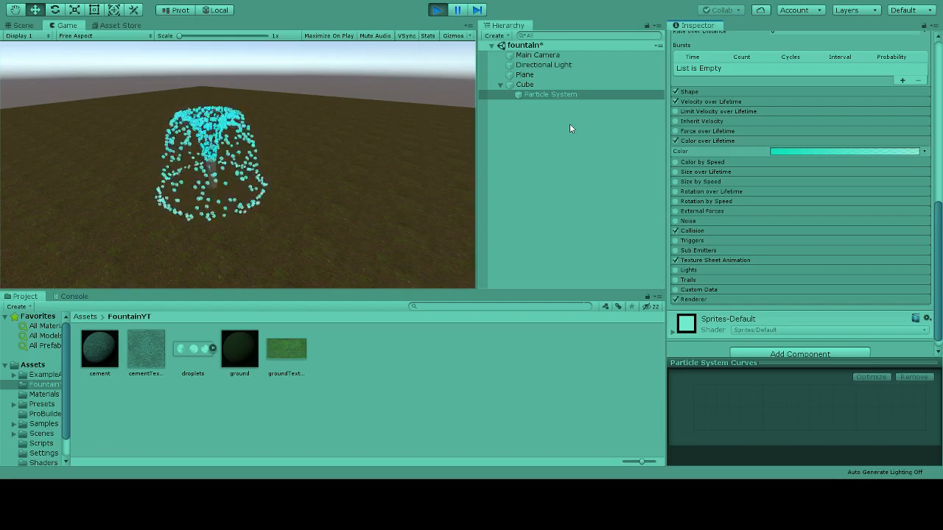
Restart the scene to preview how the fountain begins emitting, and stop it again.
scroll(848, 157, "up", 10)
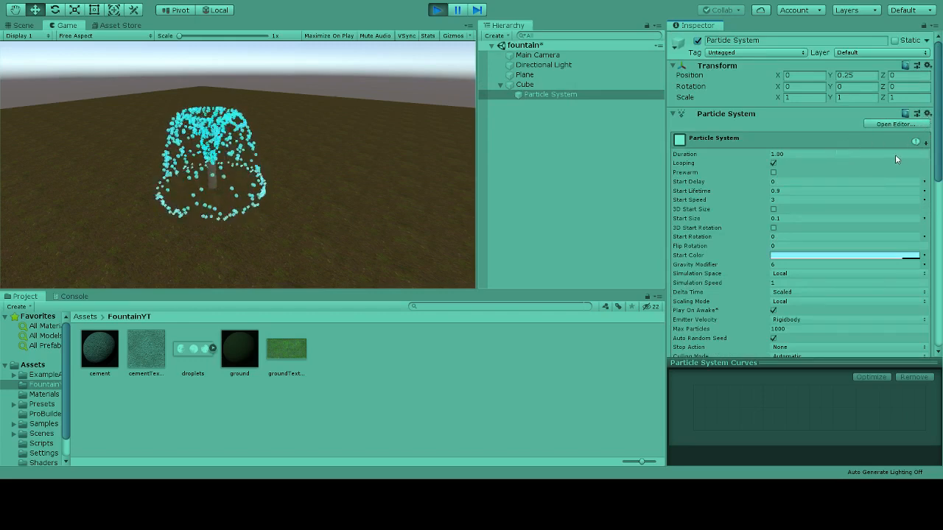
left_click(437, 11)
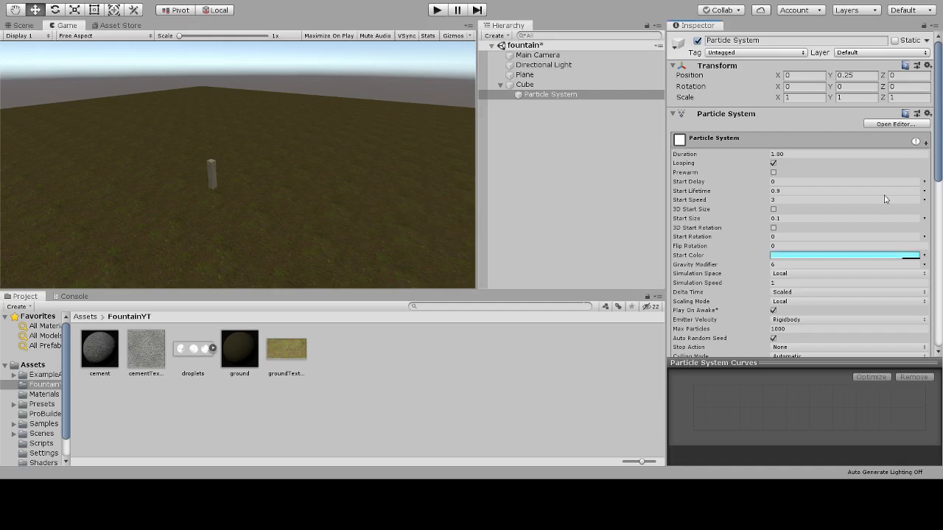
left_click(436, 11)
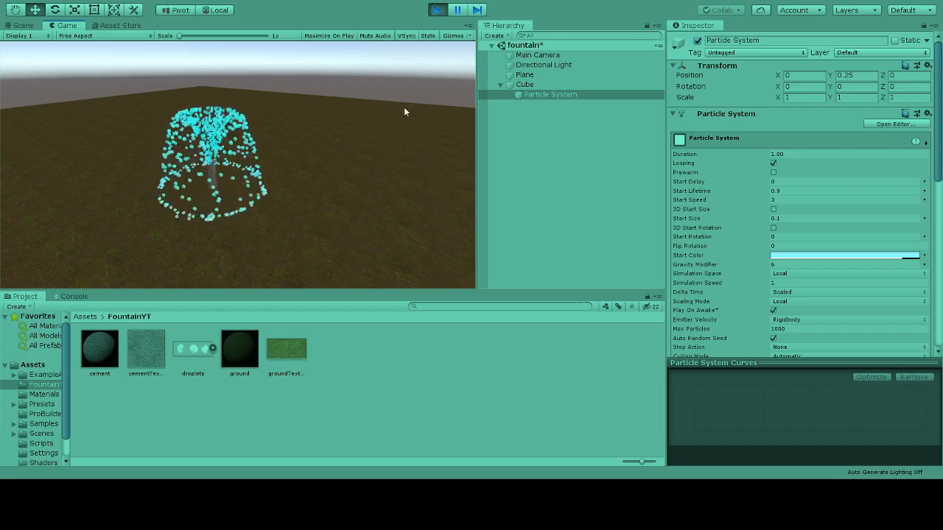
left_click(436, 12)
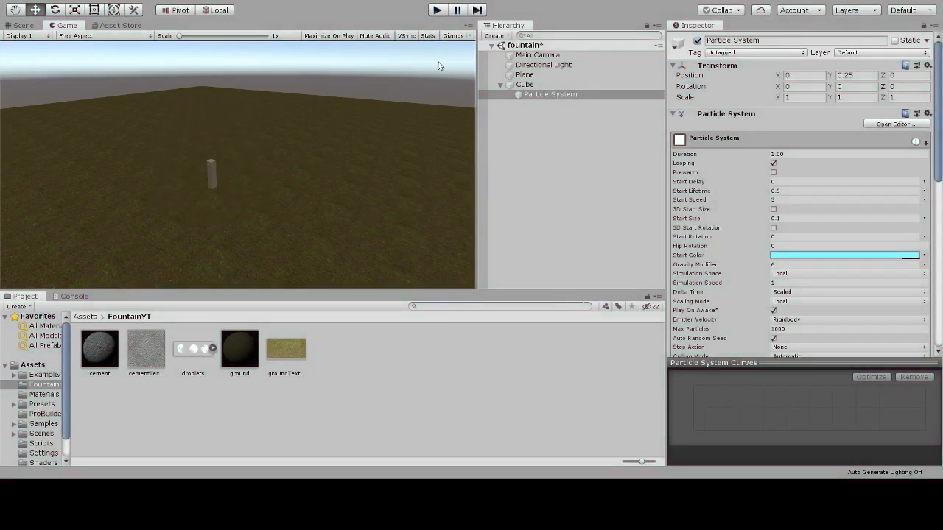
Enable Prewarm on the Particle System and run the scene.
left_click(773, 181)
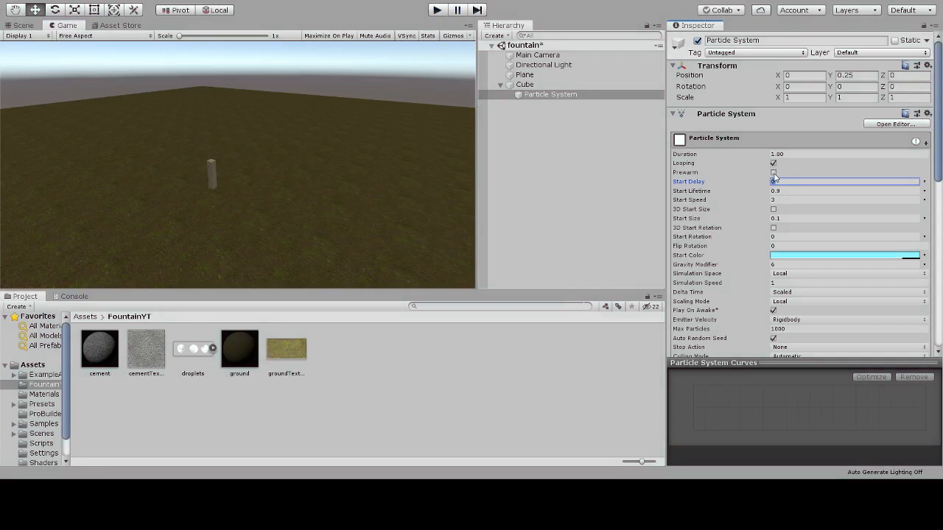
left_click(773, 172)
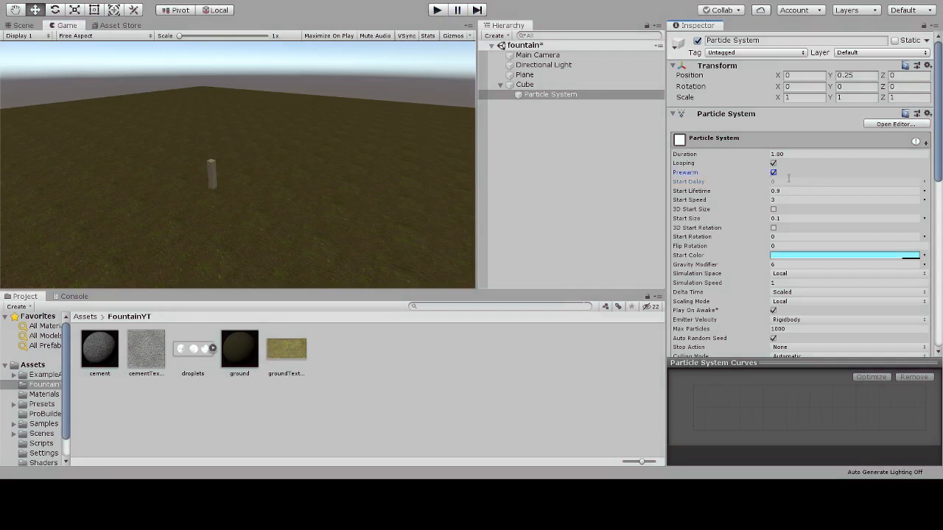
left_click(435, 11)
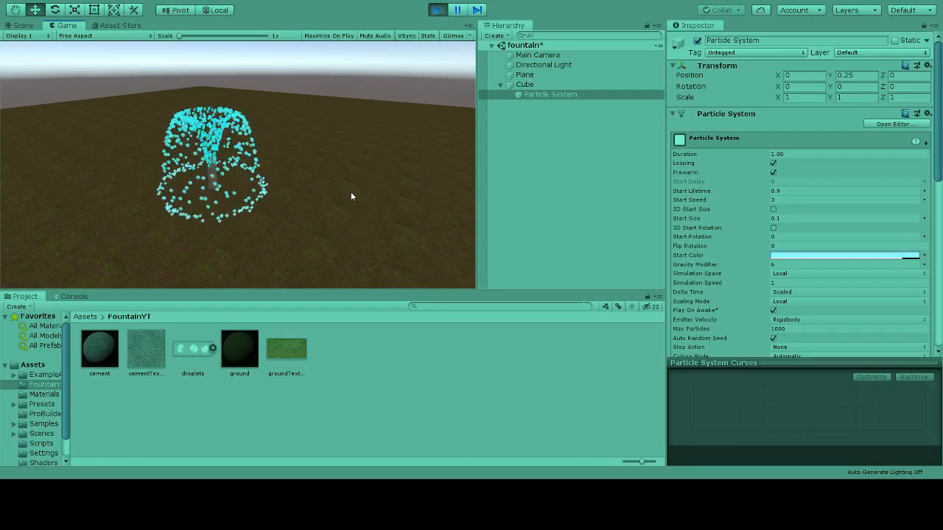
Try a denser fountain during play with Rate over Time at 2000 and Max Particles at 10000.
scroll(831, 248, "down", 10)
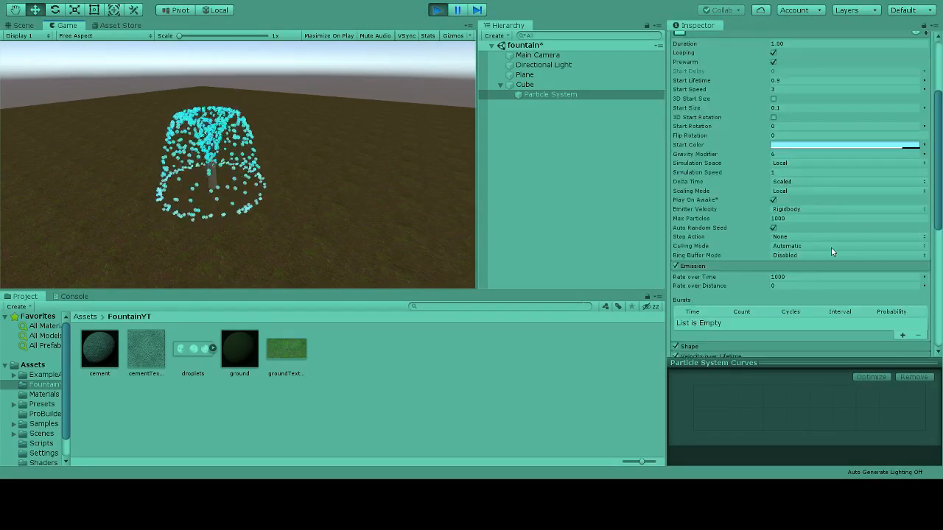
scroll(794, 225, "up", 5)
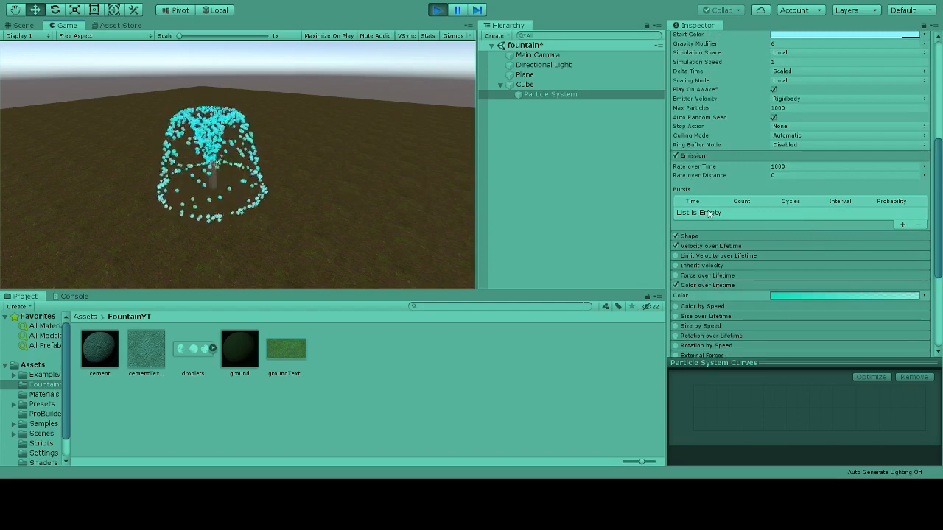
left_click(802, 167)
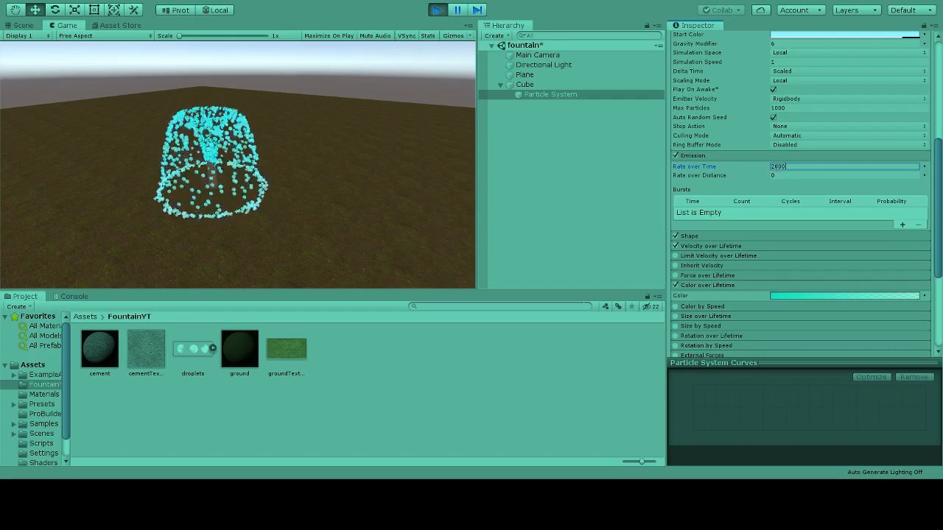
left_click(789, 108)
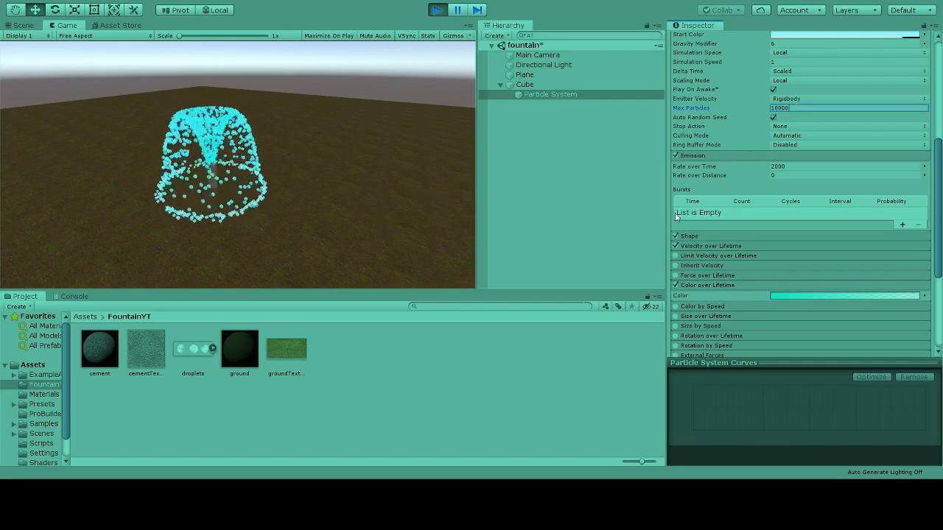
Expand the Shape module and try the Loop mode for its emission arc.
left_click(735, 234)
scroll(740, 231, "down", 5)
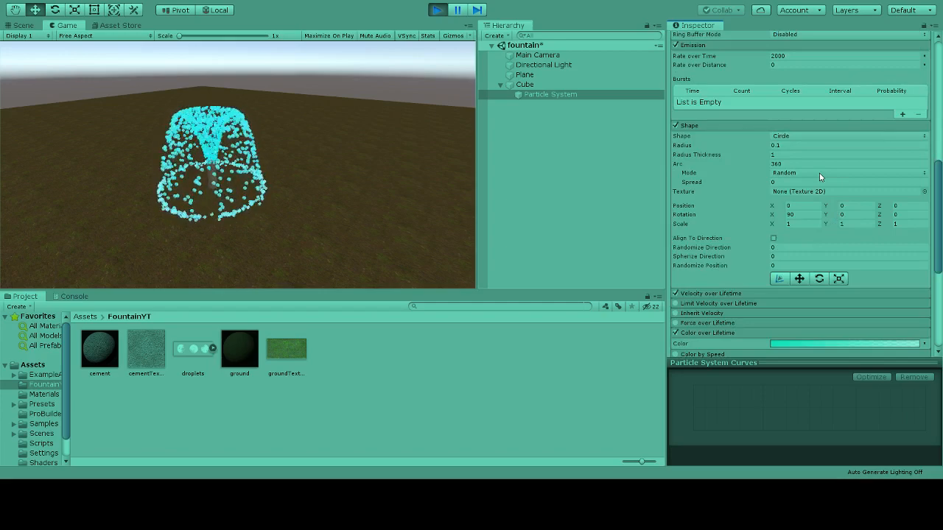
left_click(799, 174)
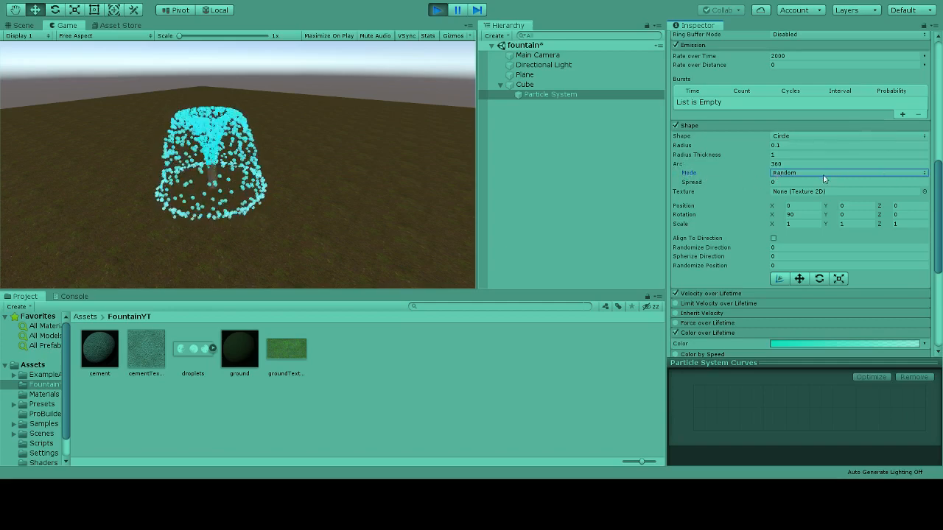
left_click(802, 193)
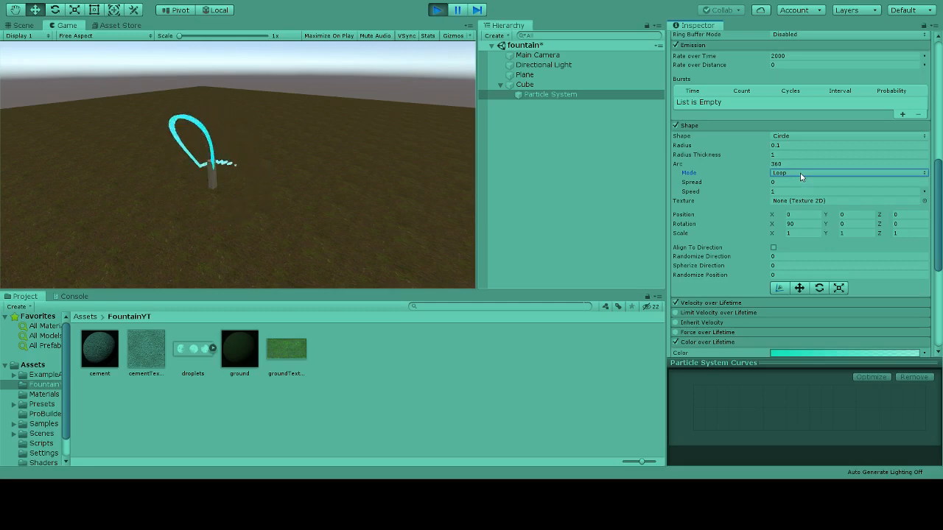
Try Rate over Time values of 100 and 1000 with the looping emission.
left_click(785, 56)
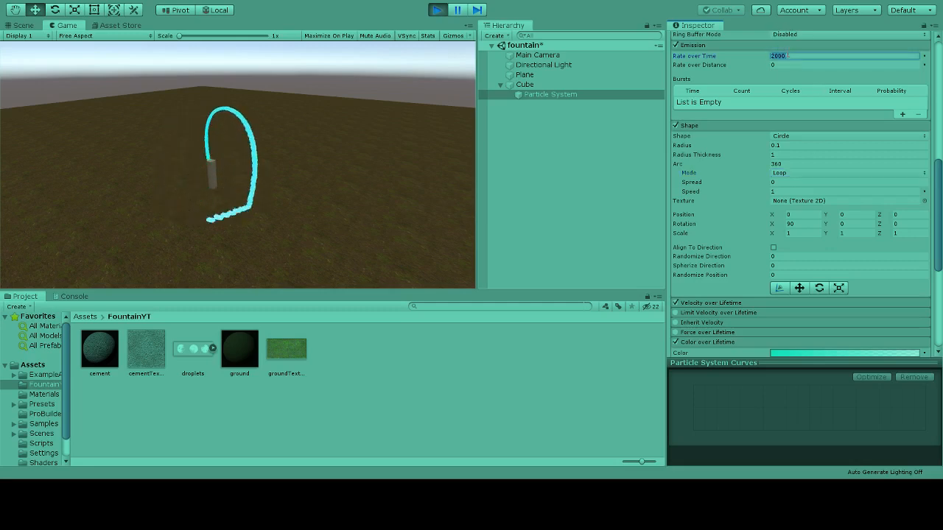
type("100")
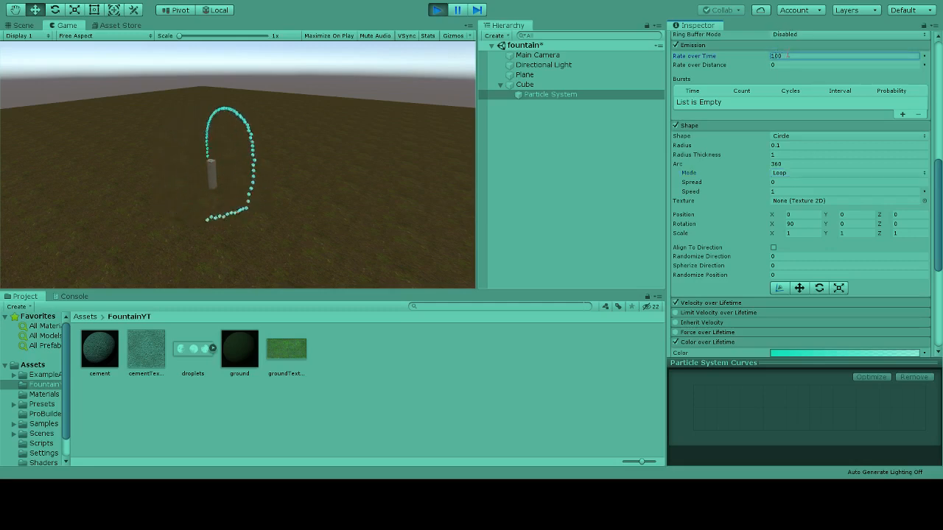
double_click(787, 55)
left_click(793, 57)
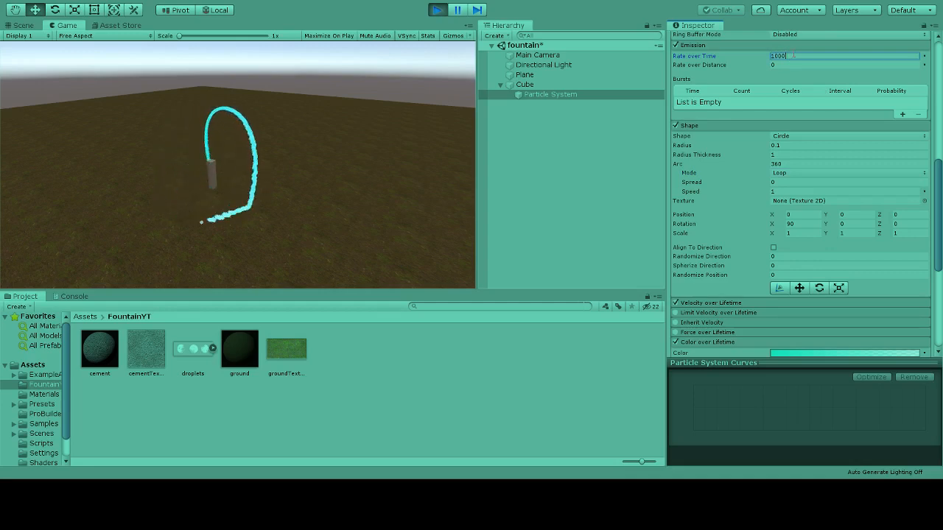
Try the Ping-Pong and Burst Spread arc modes in the Shape module.
left_click(795, 172)
left_click(798, 184)
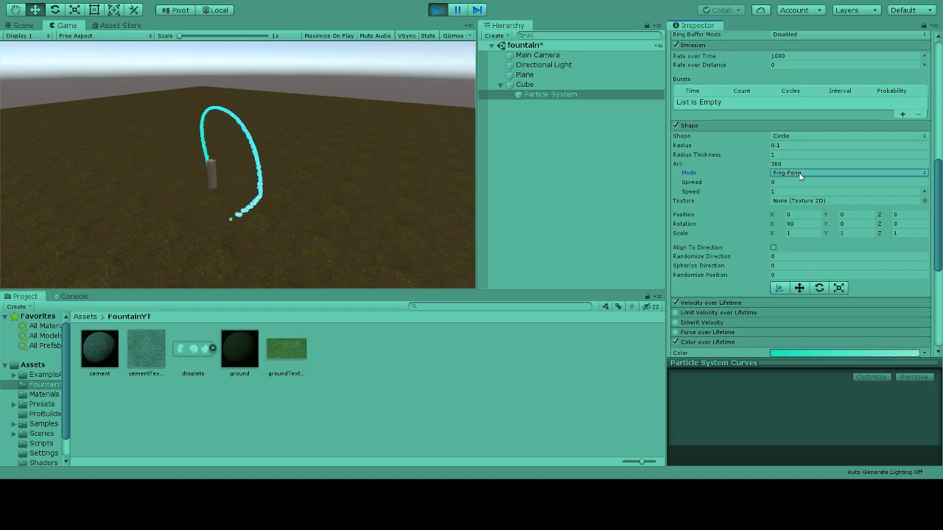
left_click(799, 175)
left_click(799, 217)
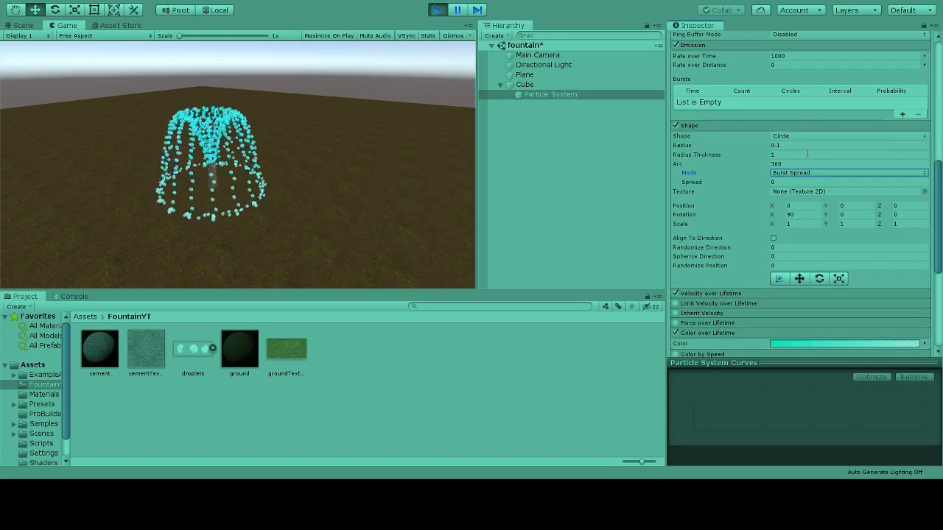
Return the Shape module's arc Mode to Random and stop the running scene.
left_click(796, 174)
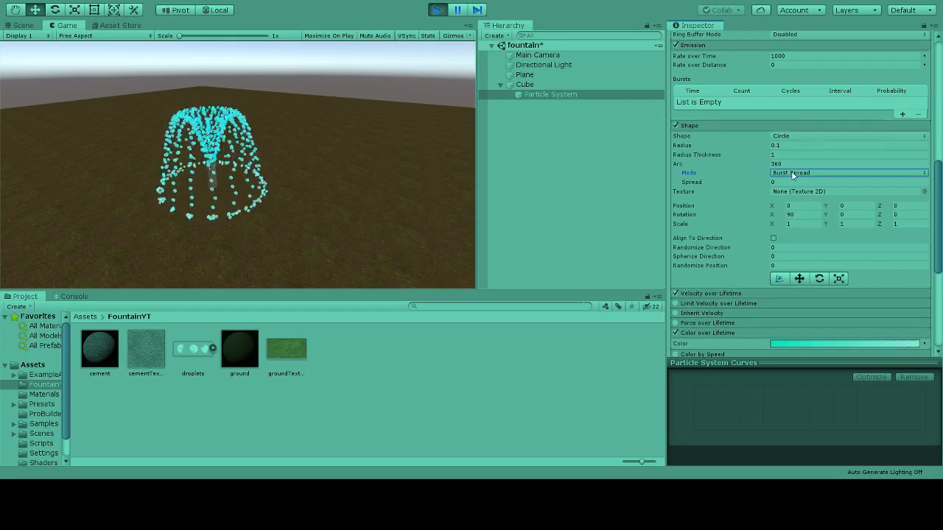
left_click(798, 189)
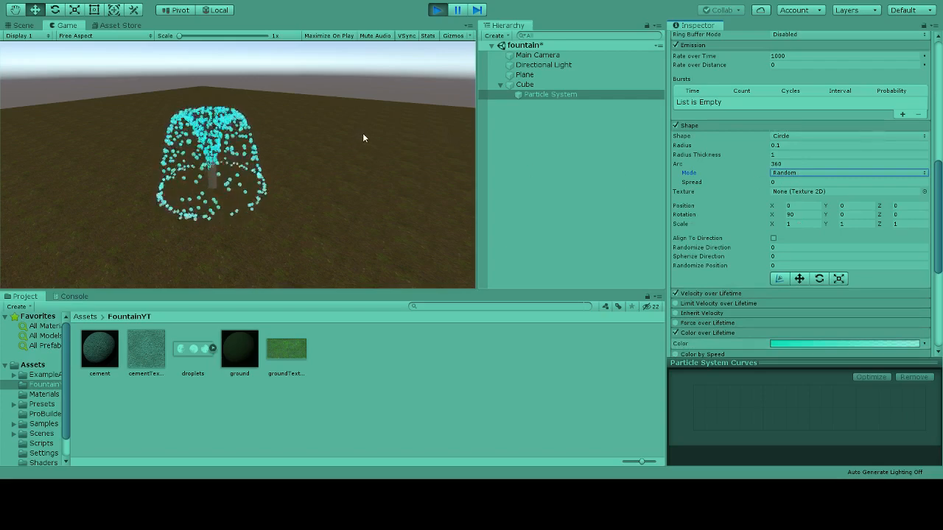
left_click(437, 10)
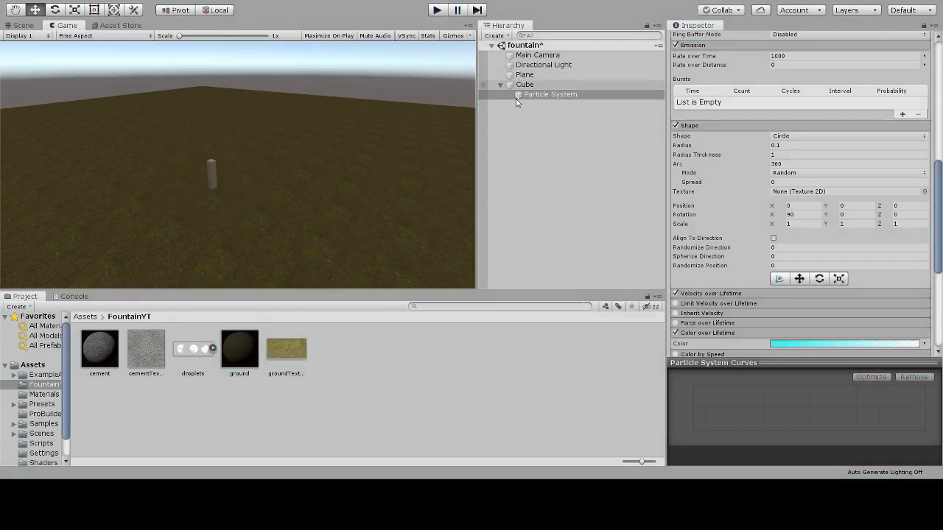
Collapse the Shape and Color over Lifetime modules and save the fountain scene.
left_click(719, 126)
scroll(721, 133, "up", 5)
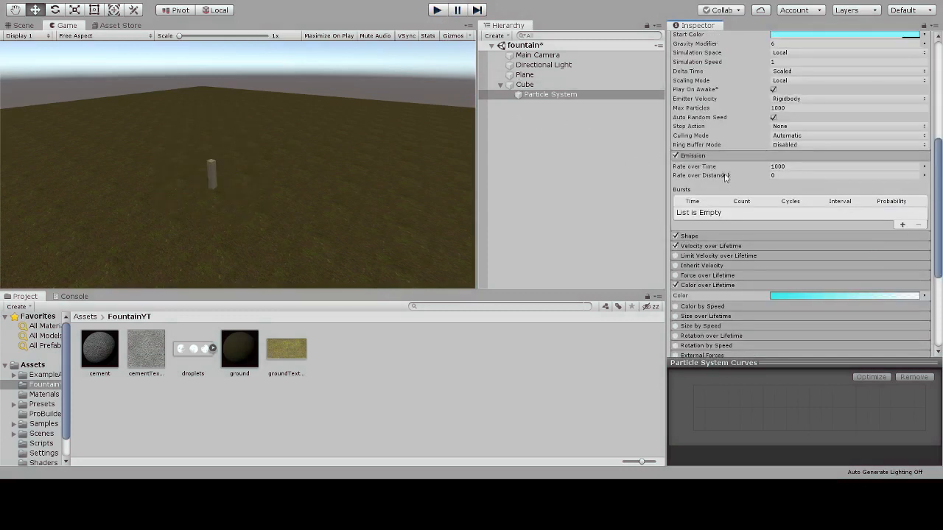
left_click(718, 285)
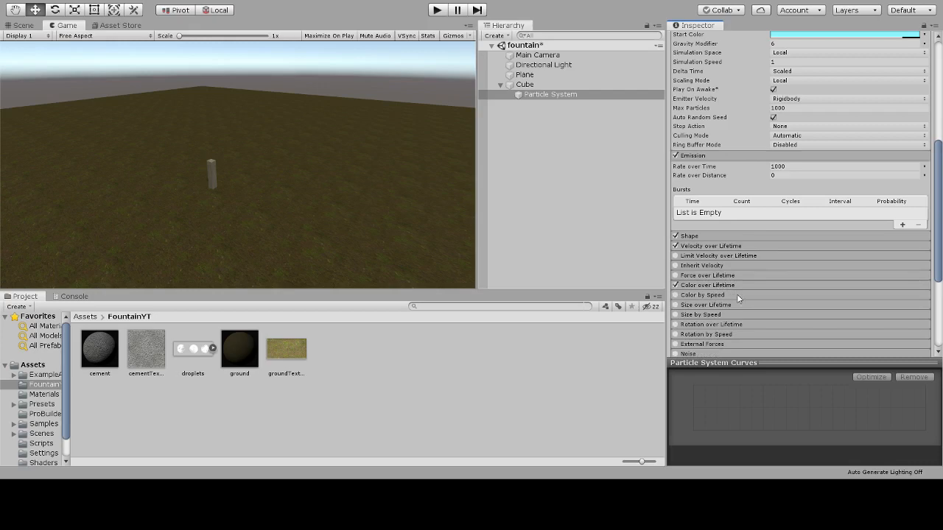
scroll(737, 294, "up", 8)
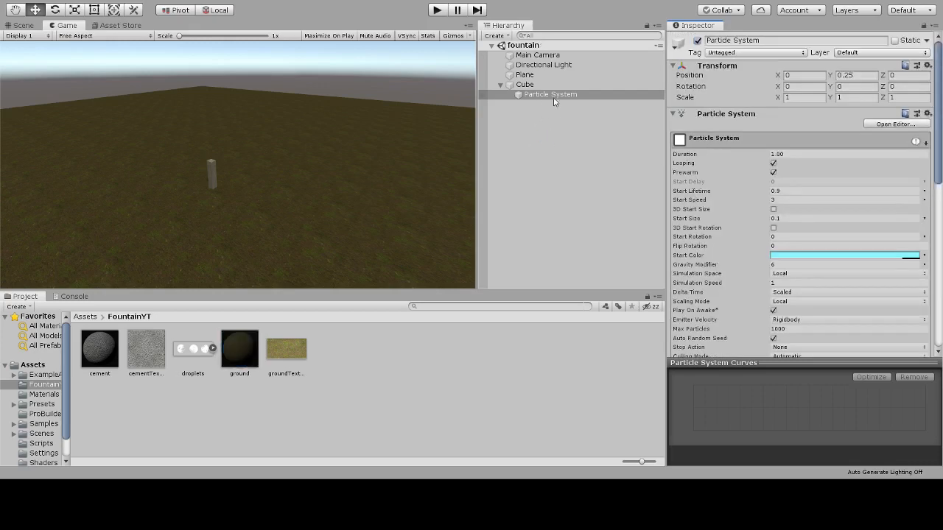
Duplicate the Particle System and set the copy's emission to a Rate over Time of 0 with one burst of 30 particles.
left_click(553, 97)
key("ctrl+d")
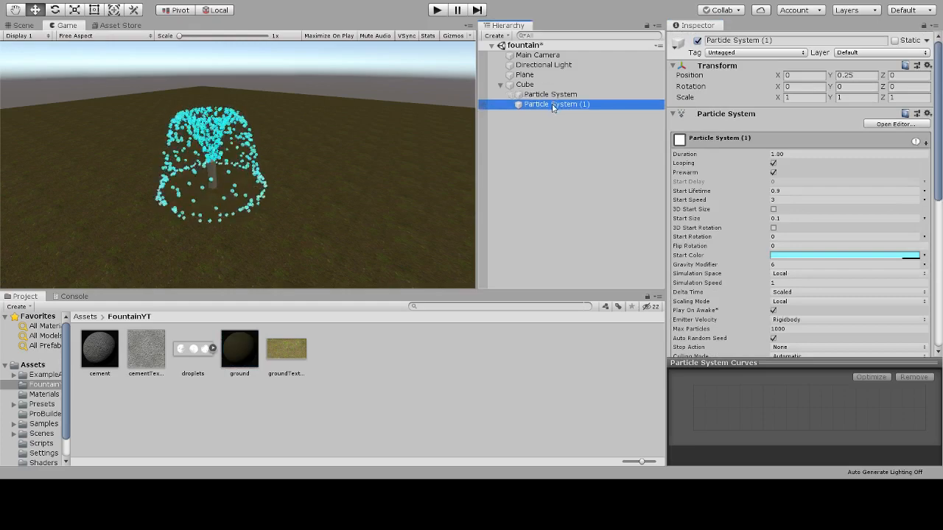
scroll(784, 168, "down", 3)
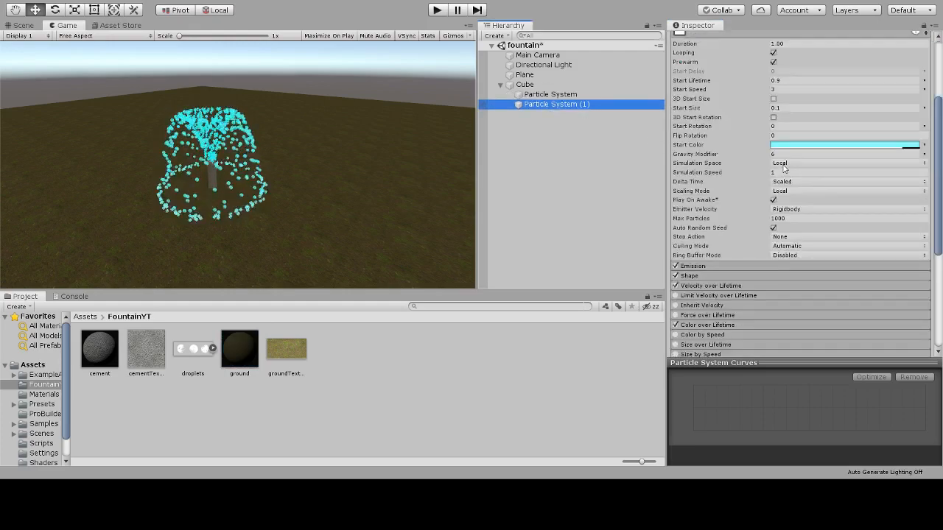
left_click(710, 266)
scroll(763, 257, "down", 3)
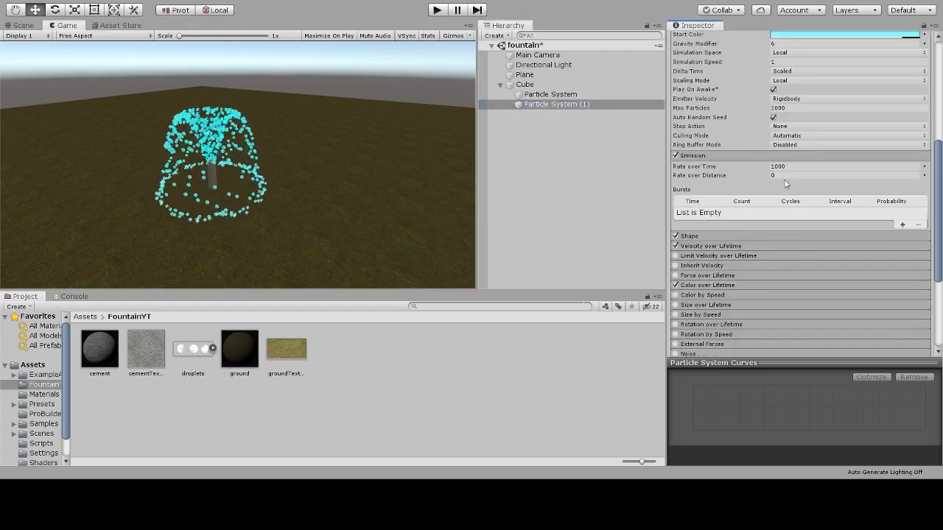
left_click(801, 167)
type("0")
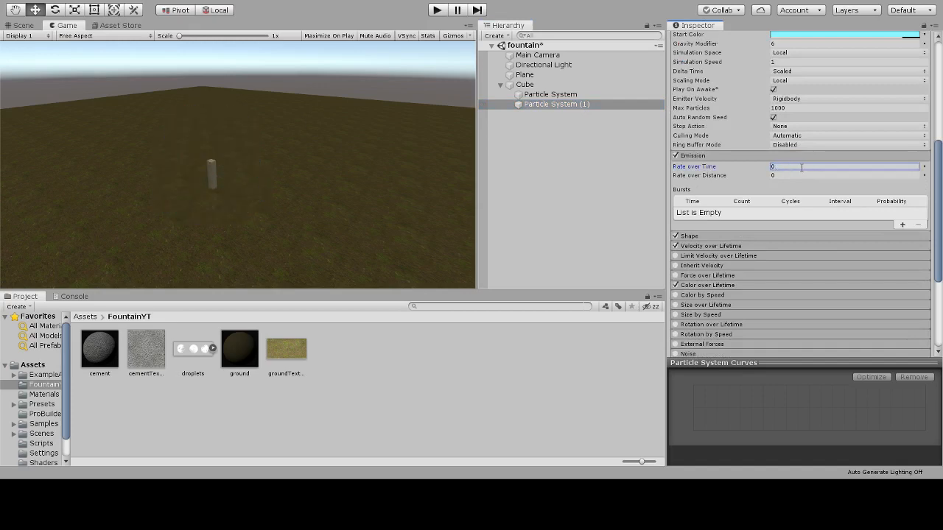
left_click(903, 225)
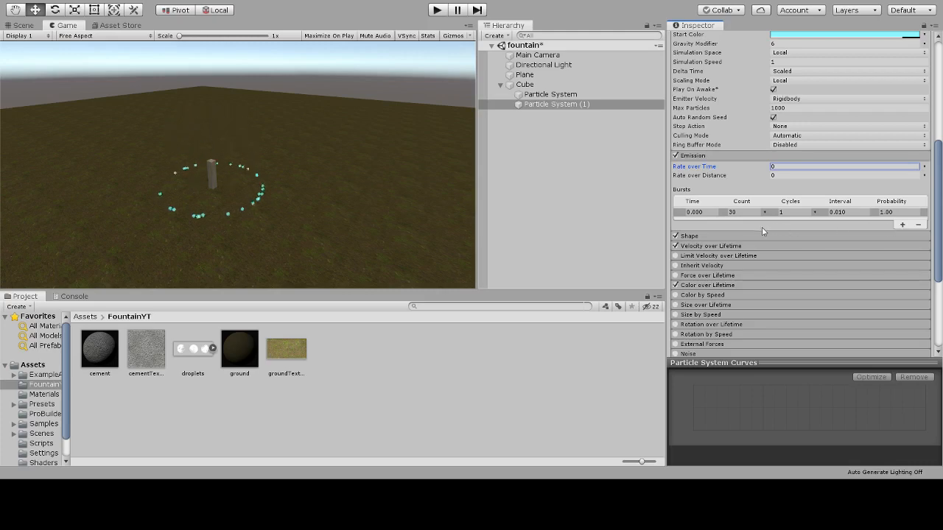
Set the copied particle system's Duration to 0.50, Start Lifetime to 0.6 and Start Color to white.
scroll(797, 143, "up", 10)
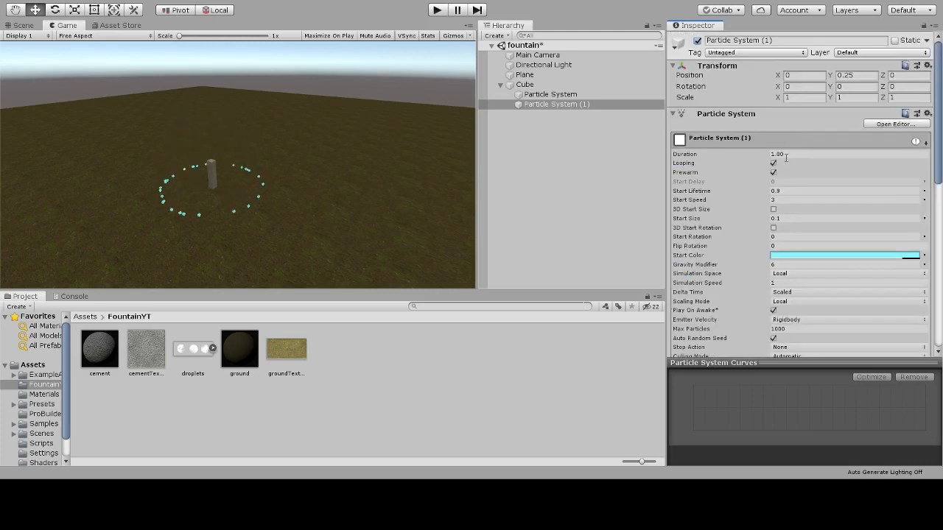
left_click(786, 154)
type("0")
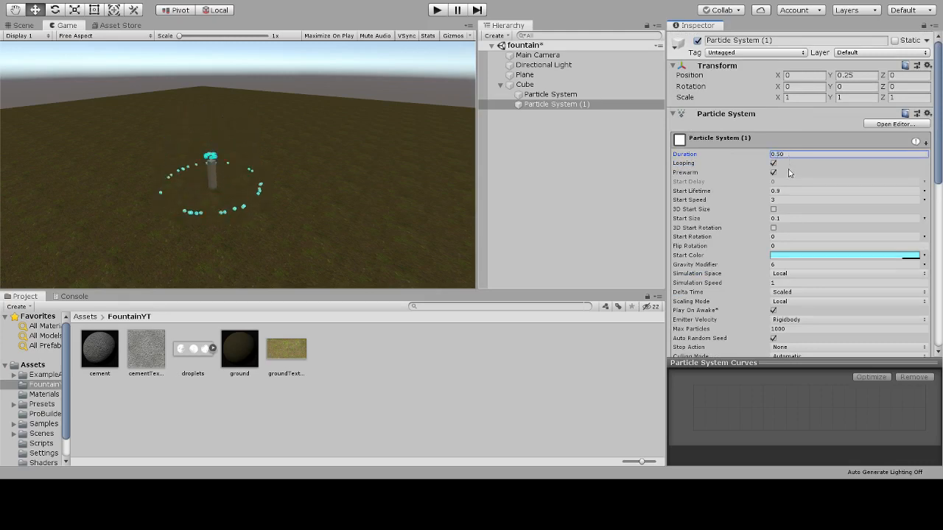
left_click(787, 191)
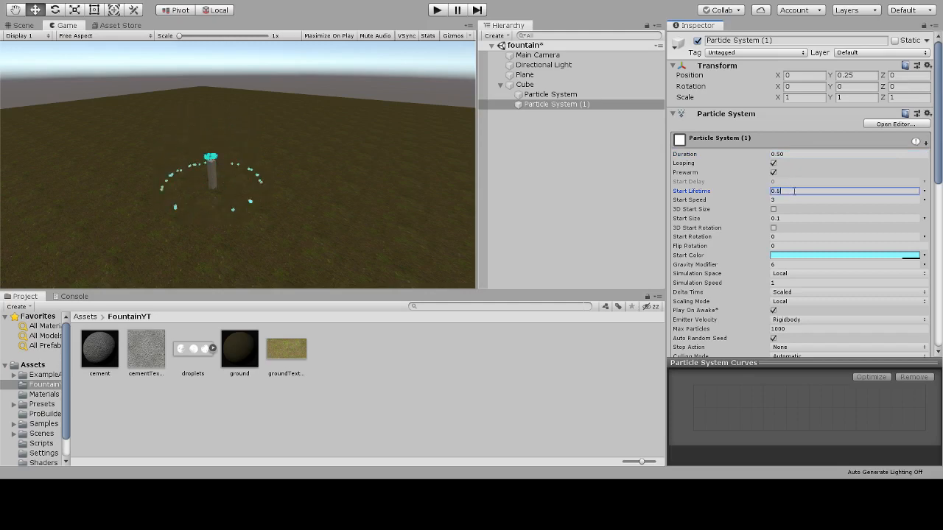
type("0.6")
scroll(808, 215, "down", 3)
key("Return")
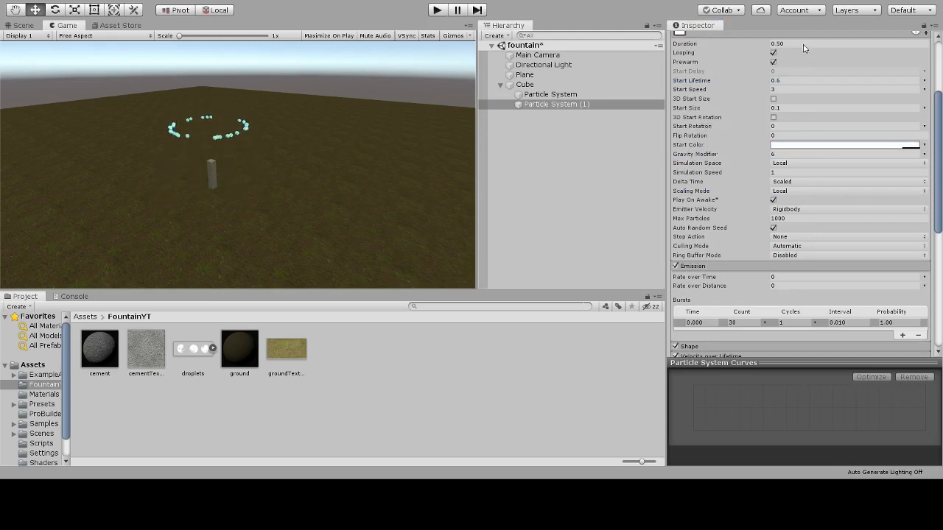
Disable Color over Lifetime on the copy and change its emission Shape to Hemisphere.
scroll(805, 211, "down", 6)
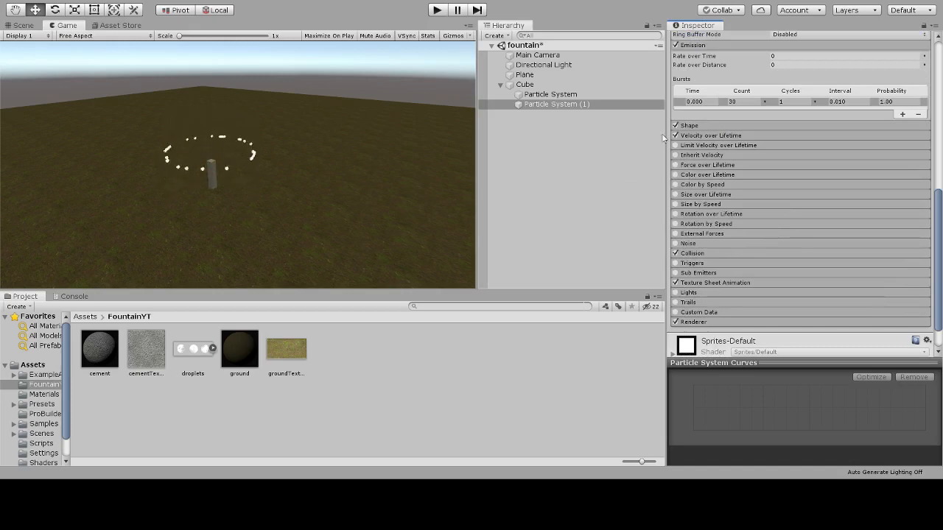
left_click(696, 126)
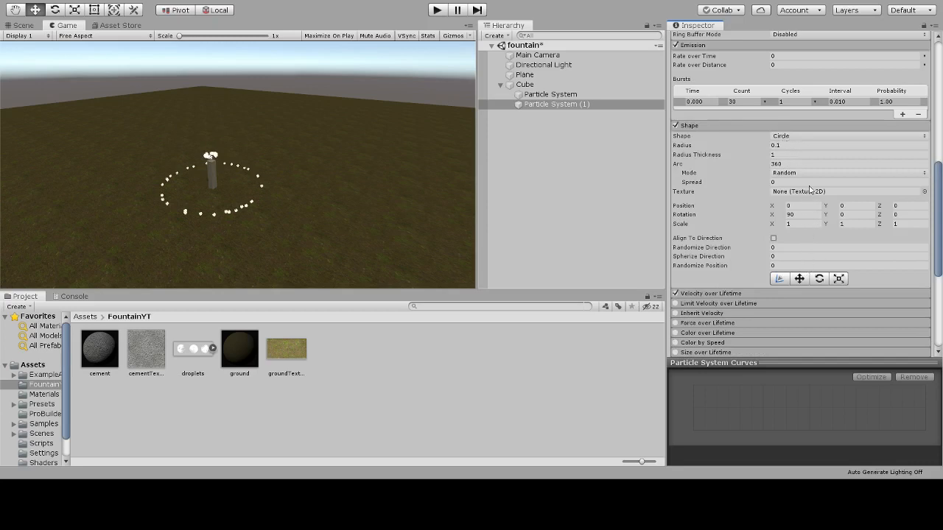
left_click(808, 164)
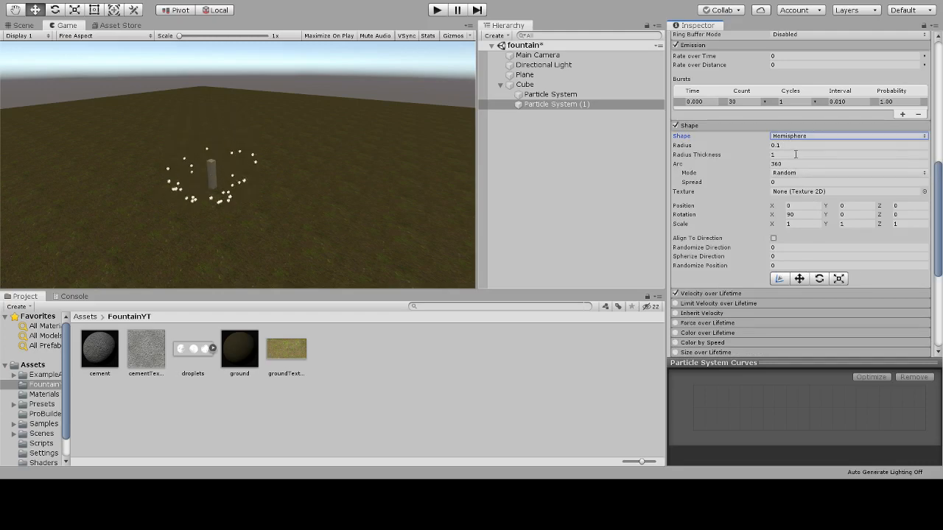
Set the copied particle system's Start Size to 0.05.
scroll(735, 159, "up", 5)
scroll(736, 160, "up", 3)
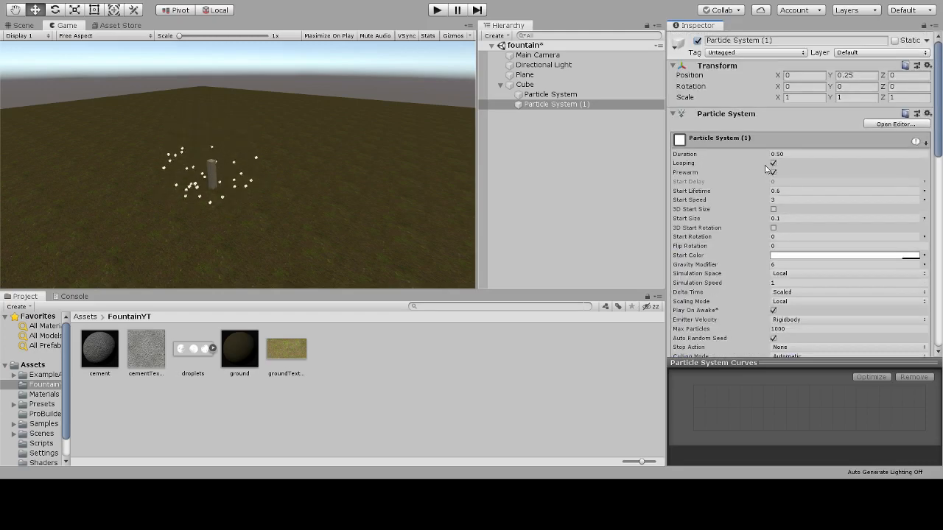
left_click(791, 217)
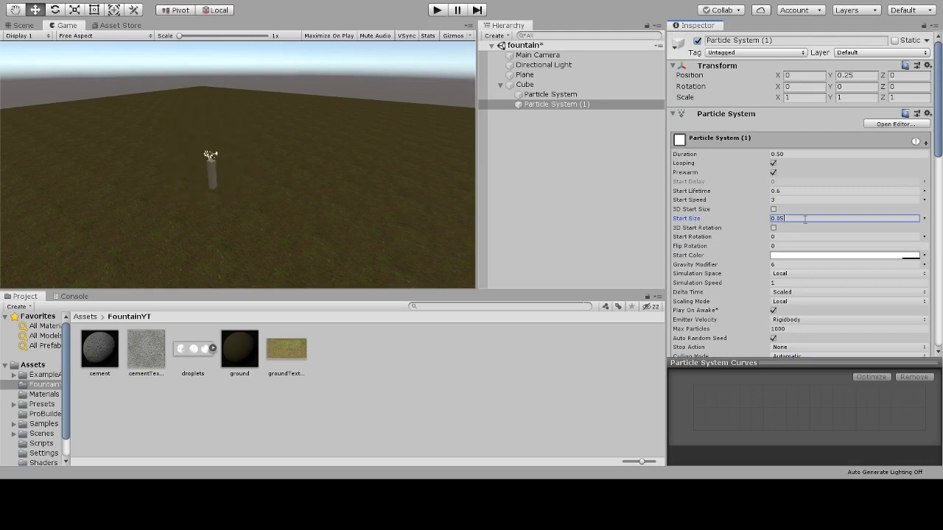
Rename the copied particle system as foam.
left_click(549, 94)
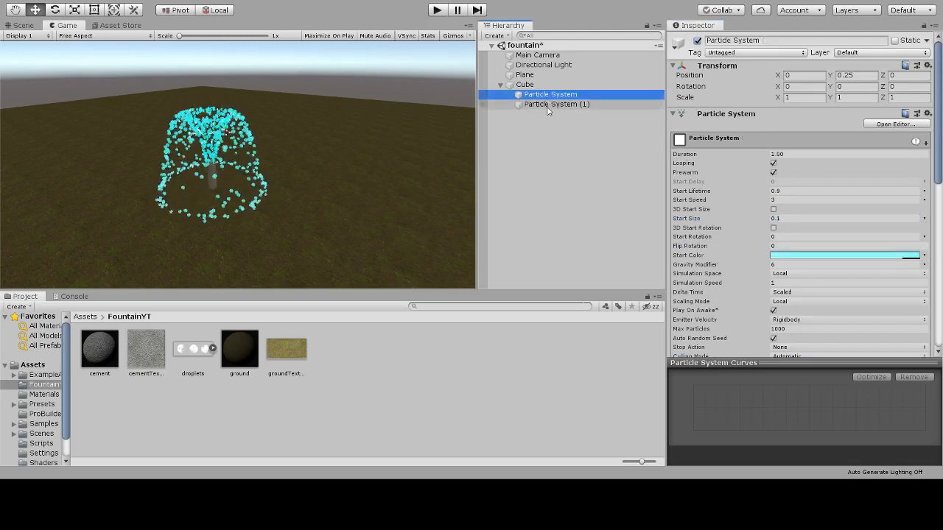
left_click(549, 104)
key("F2")
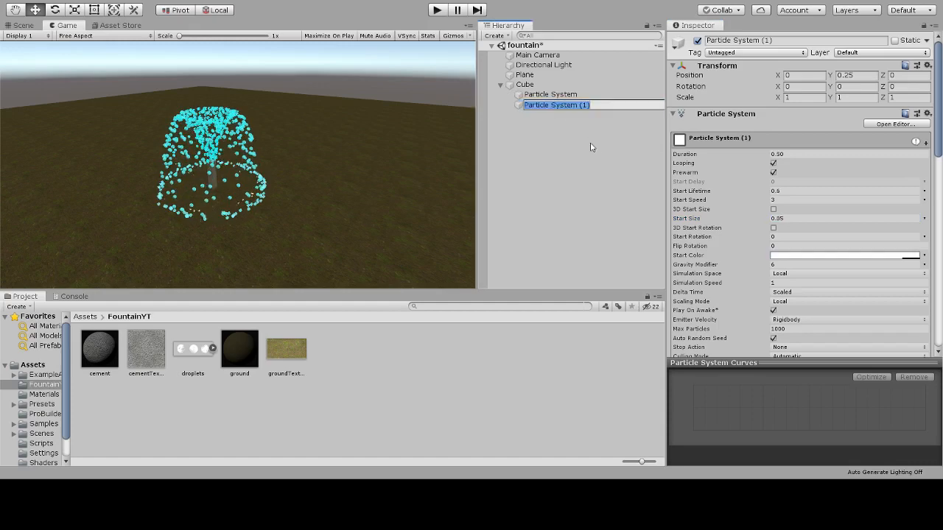
type("fog")
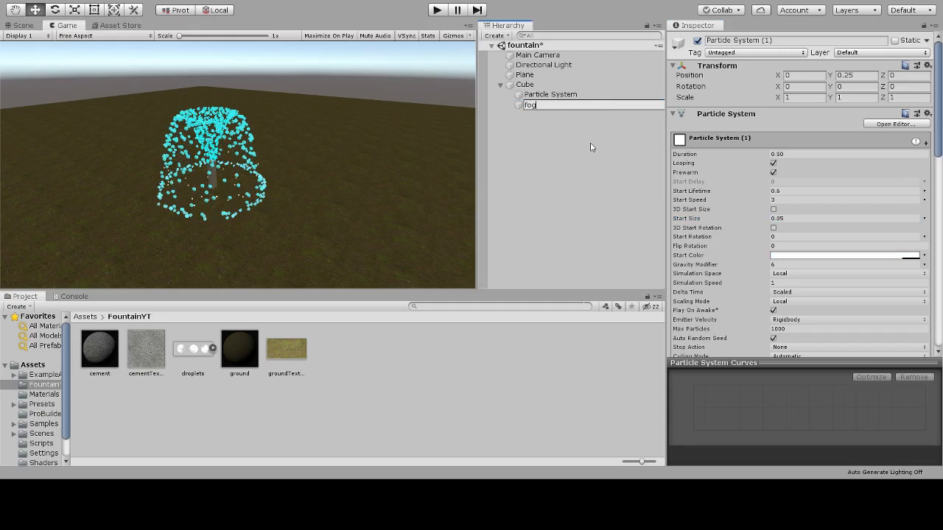
key("BackSpace")
key("BackSpace")
type("oam")
key("Return")
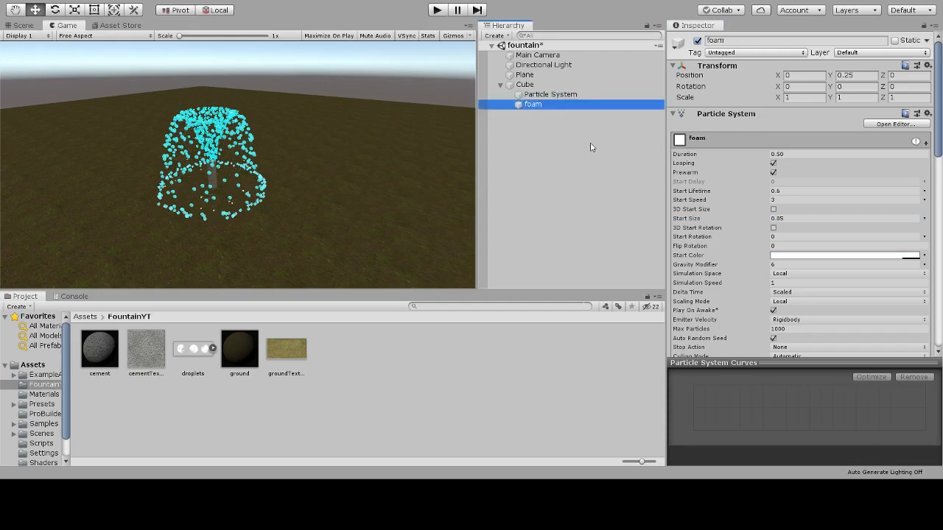
Rename the original Particle System under the Cube as fountain.
left_click(581, 94)
key("F2")
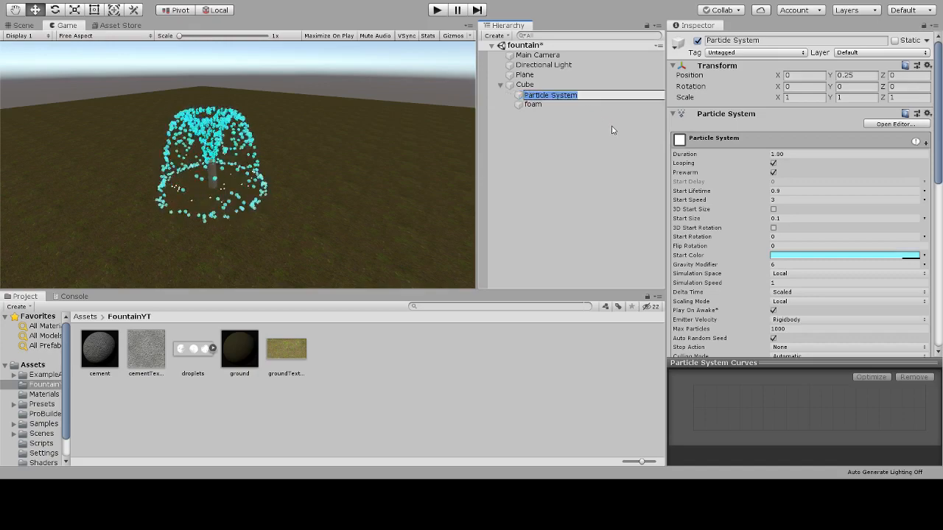
type("fountain")
key("Return")
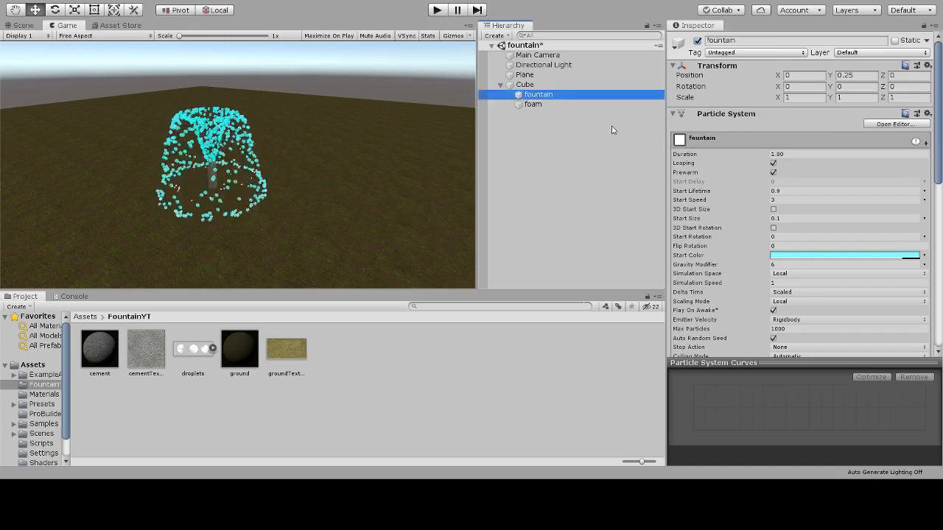
Turn off Looping on the foam particle system and enable the Sub Emitters module on fountain.
left_click(552, 104)
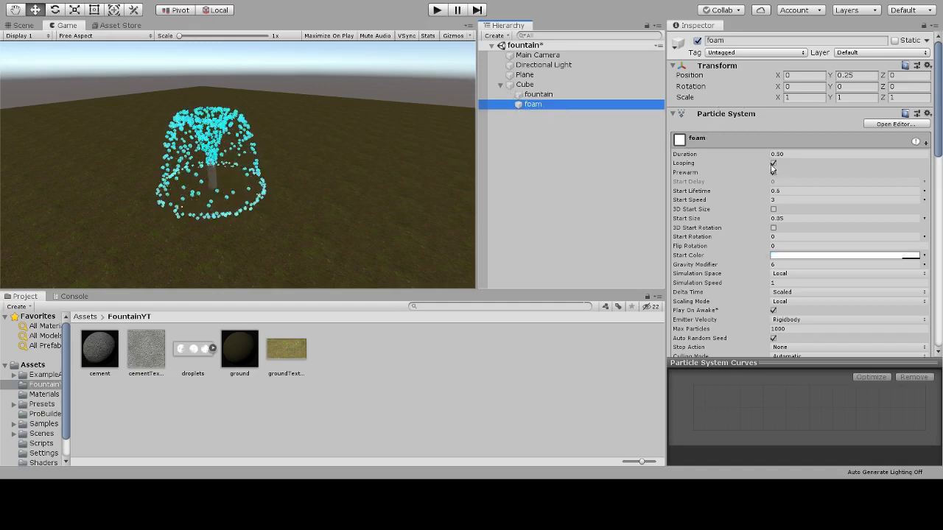
left_click(773, 164)
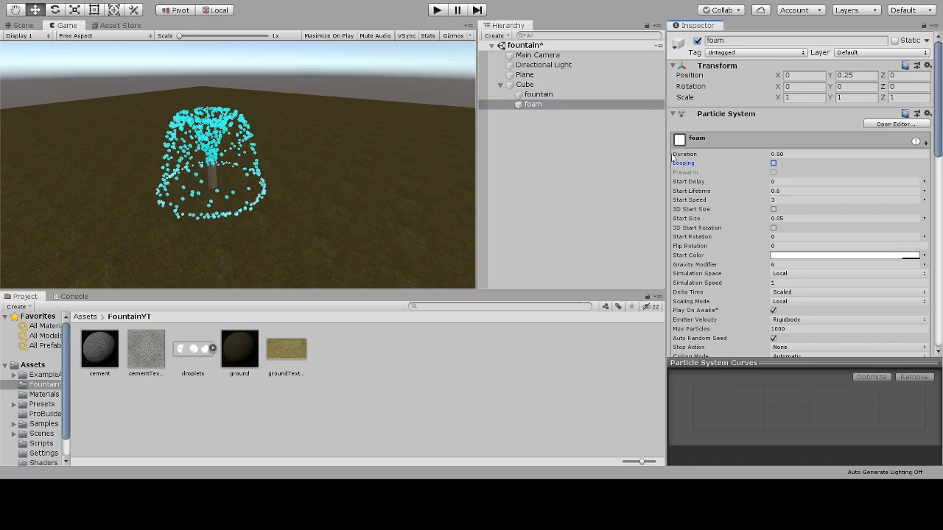
left_click(536, 95)
scroll(776, 213, "down", 10)
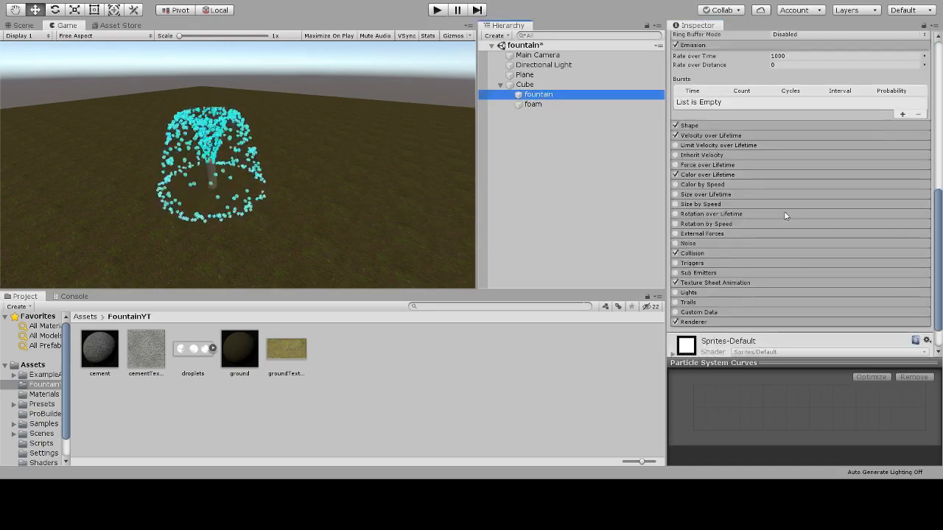
left_click(699, 274)
scroll(745, 254, "down", 3)
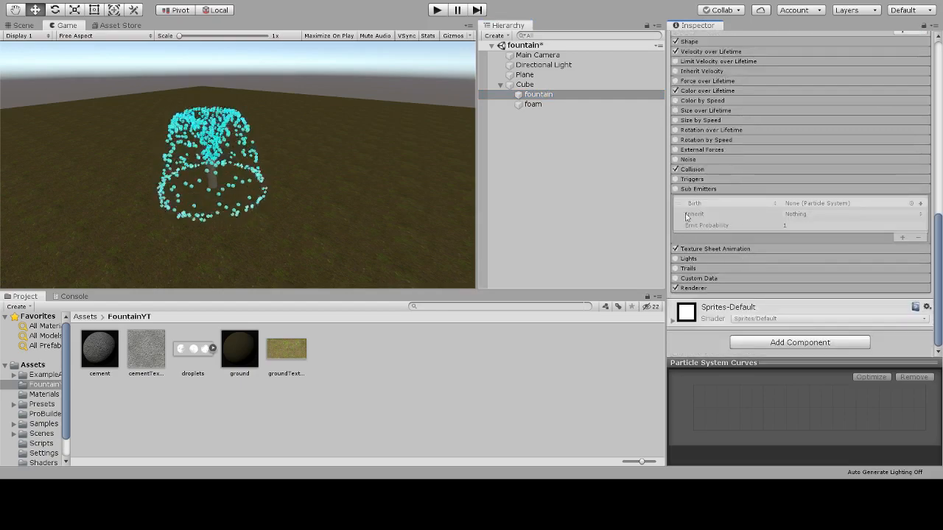
left_click(676, 189)
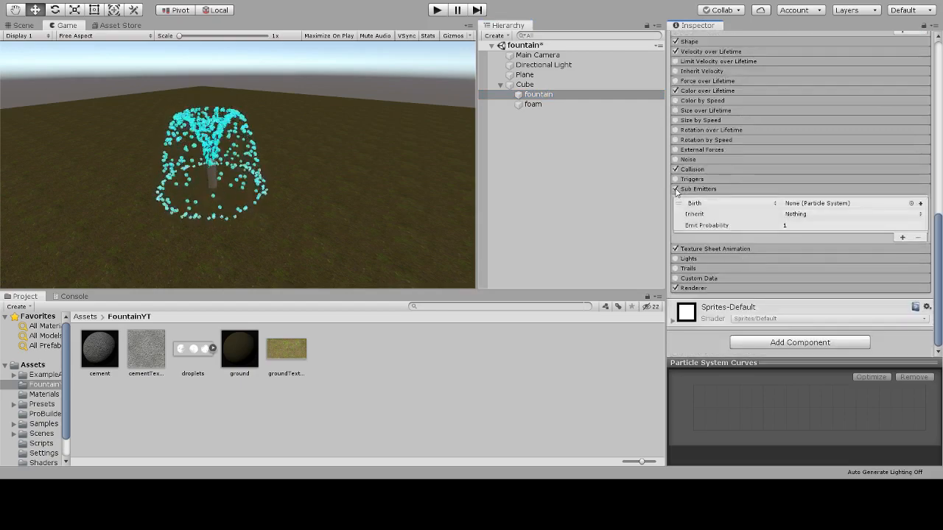
Set fountain's sub emitter to trigger on Collision and assign foam as its particle system.
left_click(725, 234)
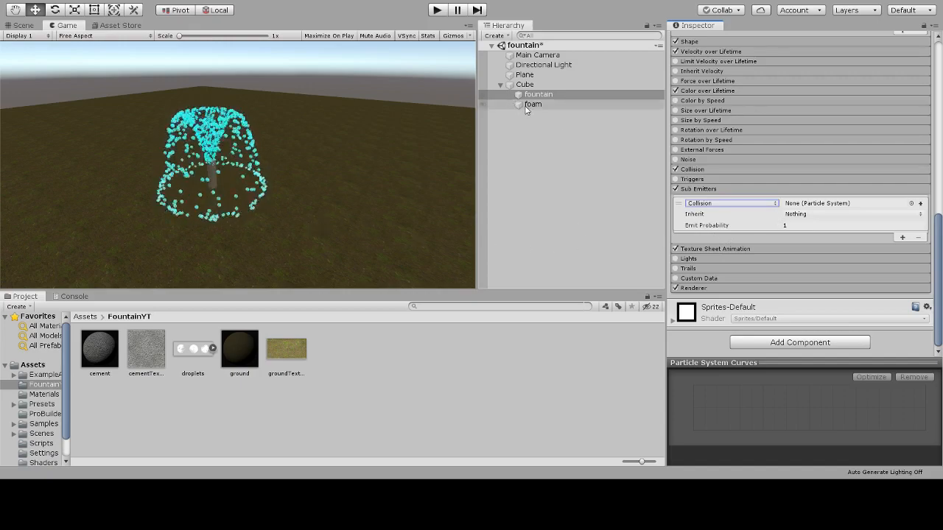
left_click(575, 104)
left_click_drag(609, 140, 816, 206)
left_click(818, 208)
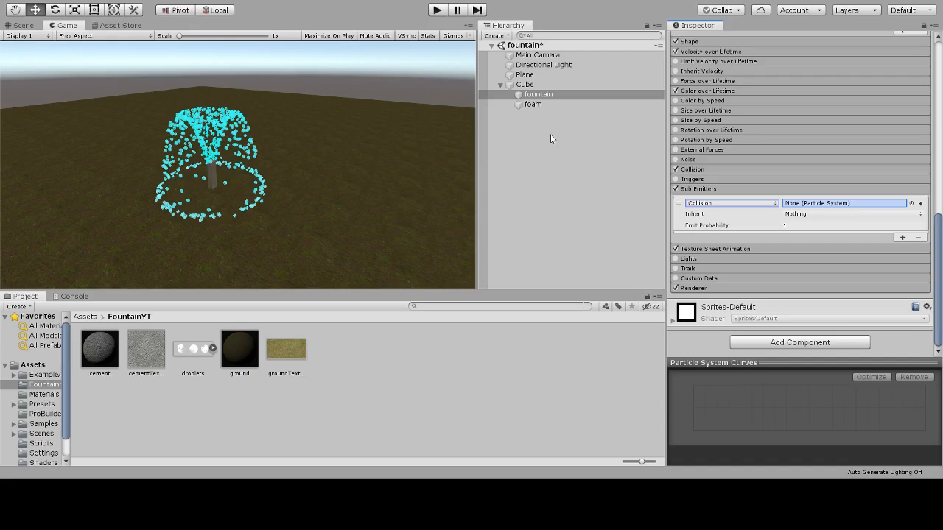
key("Return")
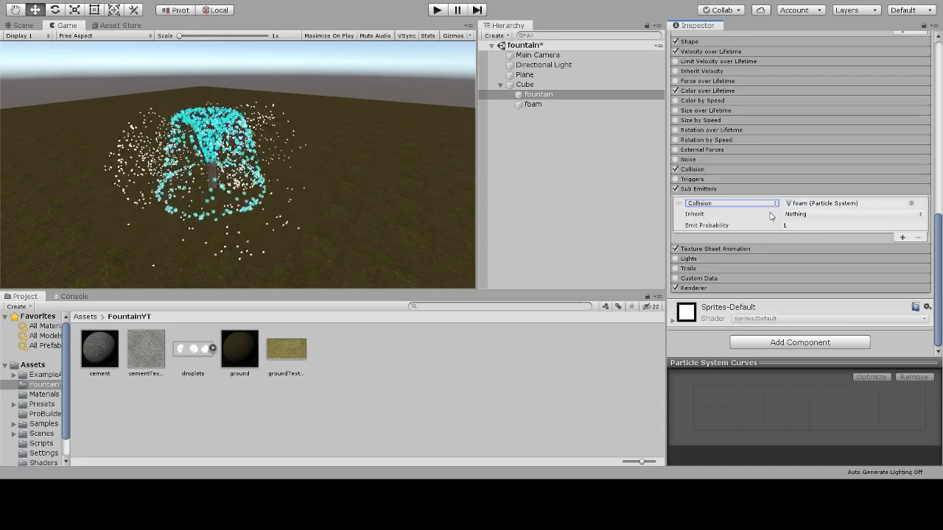
Try a Gravity Modifier of 1 on the fountain particle system and restore it to 6.
scroll(778, 192, "up", 3)
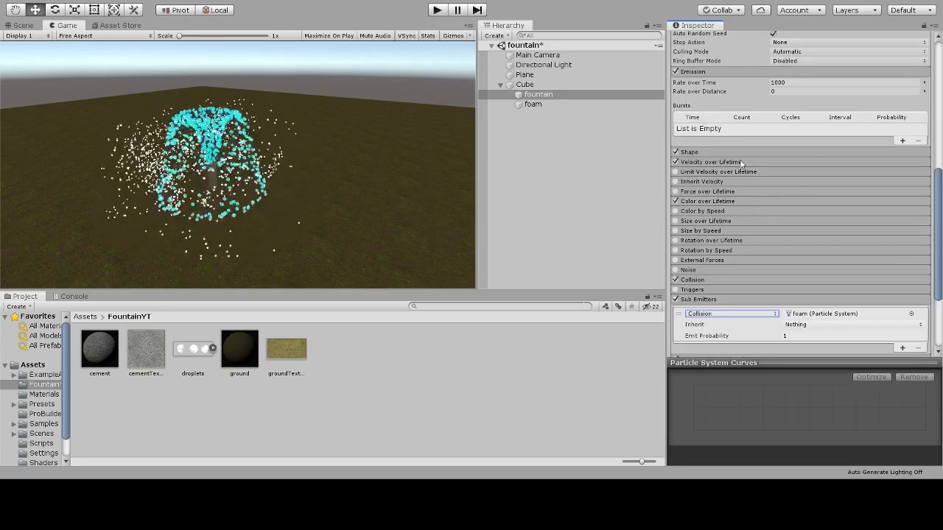
scroll(749, 171, "up", 3)
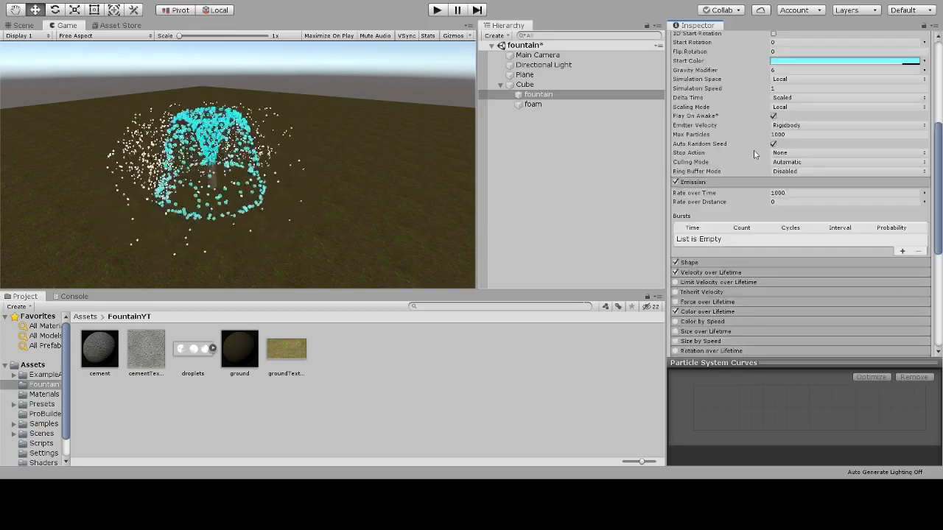
left_click(790, 71)
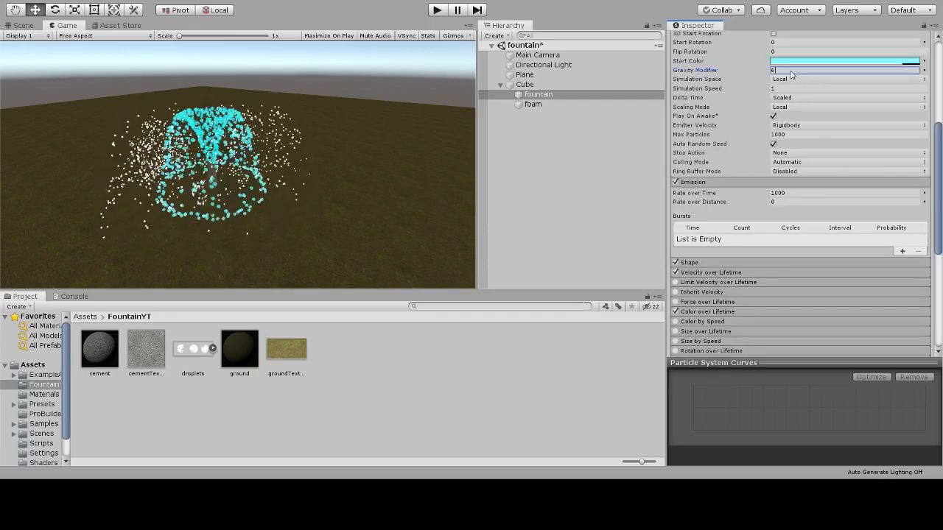
type("1")
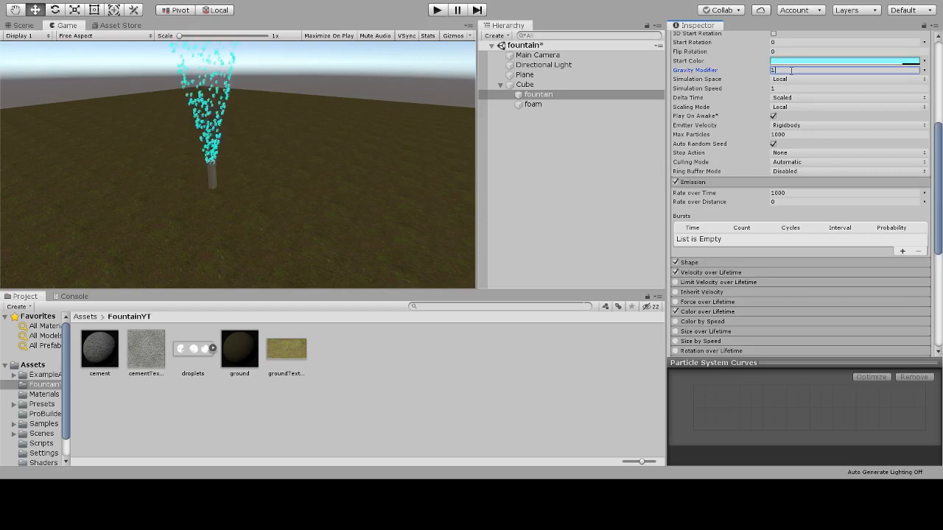
key("BackSpace")
type("6")
Set foam's Gravity Modifier to 1 and run the scene to preview the splash.
left_click(546, 106)
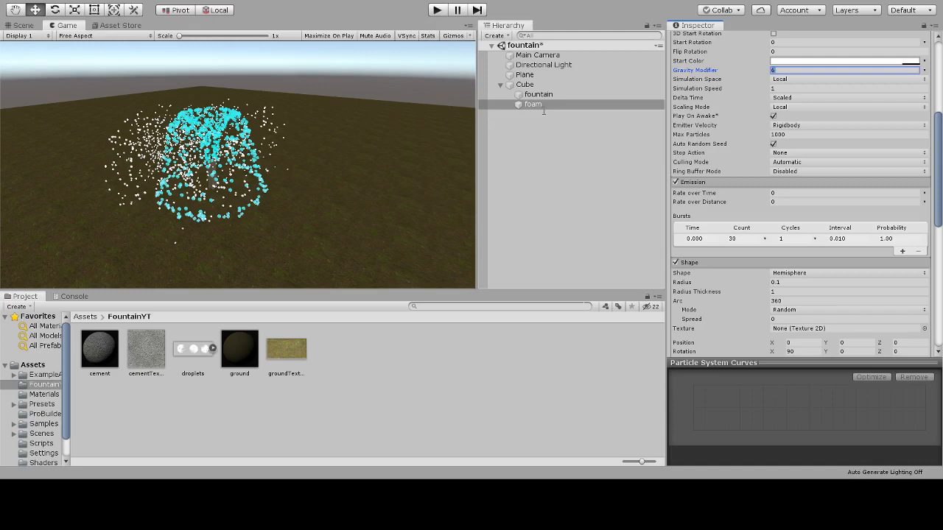
type("1")
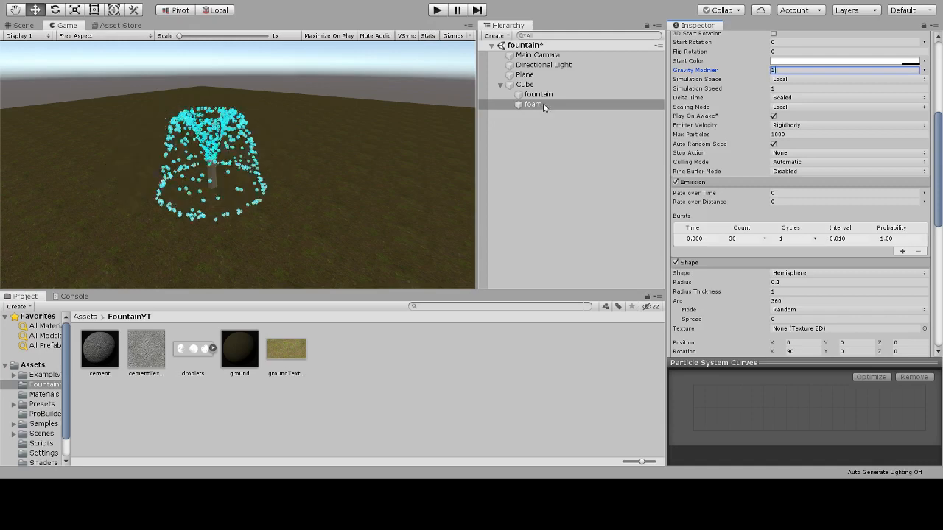
left_click(435, 11)
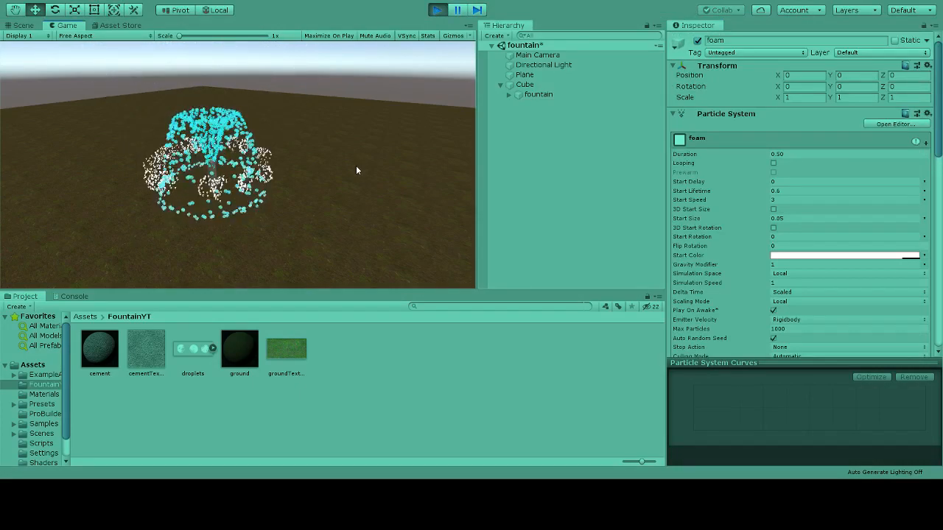
Disable the Velocity over Lifetime module on foam while the scene is running.
scroll(741, 215, "down", 15)
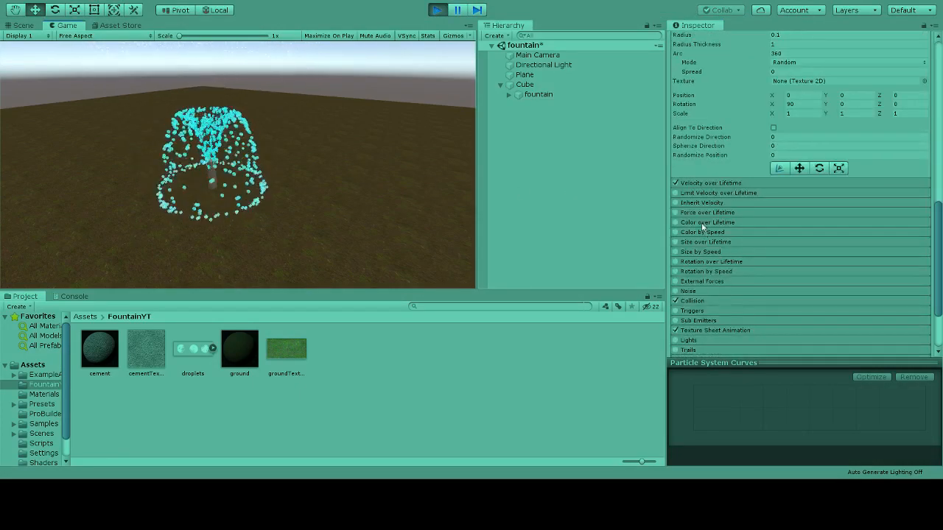
left_click(685, 183)
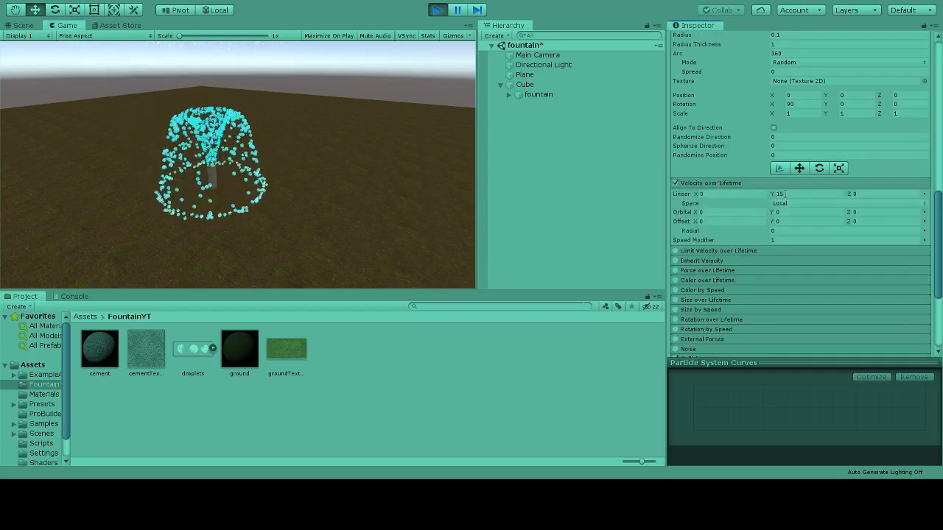
left_click(676, 183)
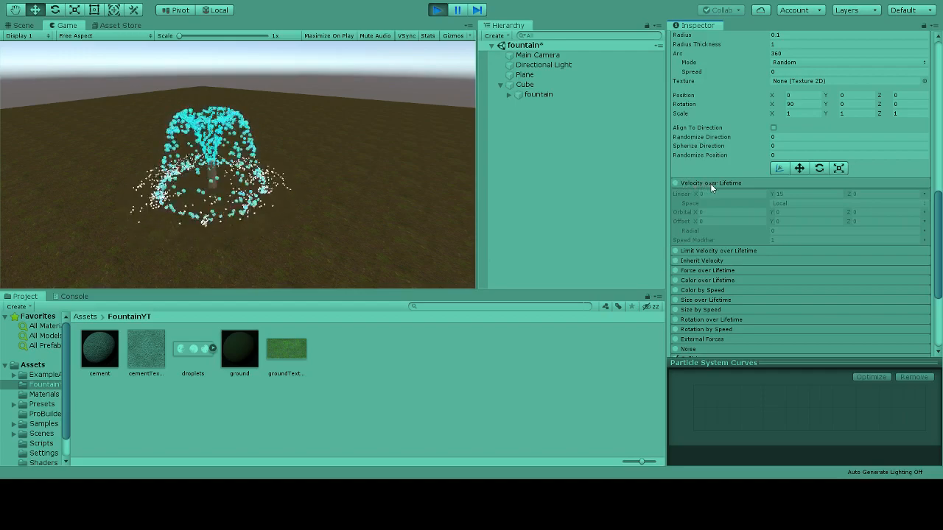
left_click(710, 184)
scroll(769, 159, "up", 3)
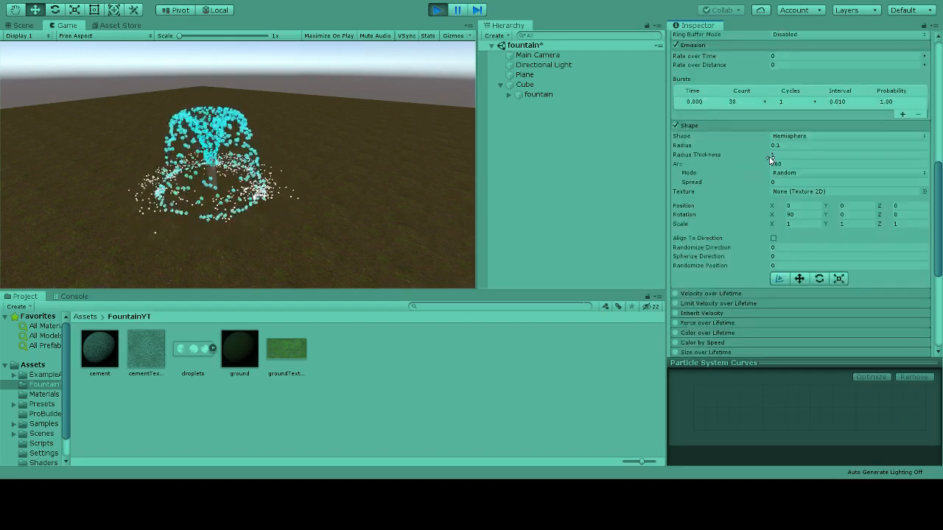
scroll(769, 159, "up", 5)
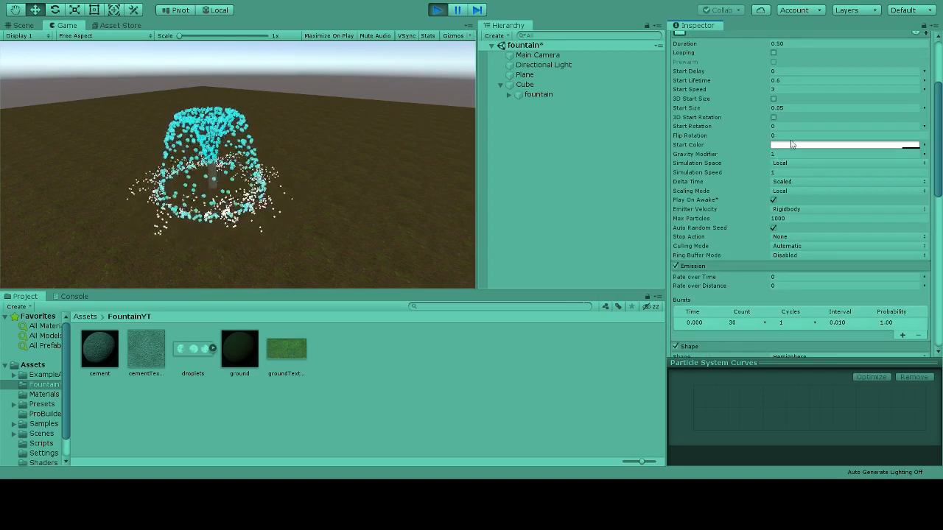
scroll(797, 133, "up", 3)
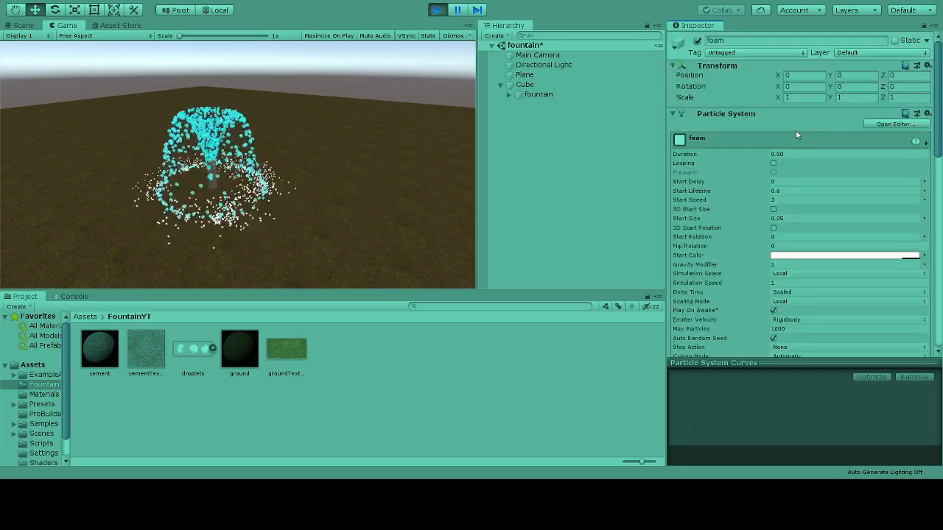
Try a Start Speed of 0.5 on foam in the running scene, and stop the playback.
left_click(782, 201)
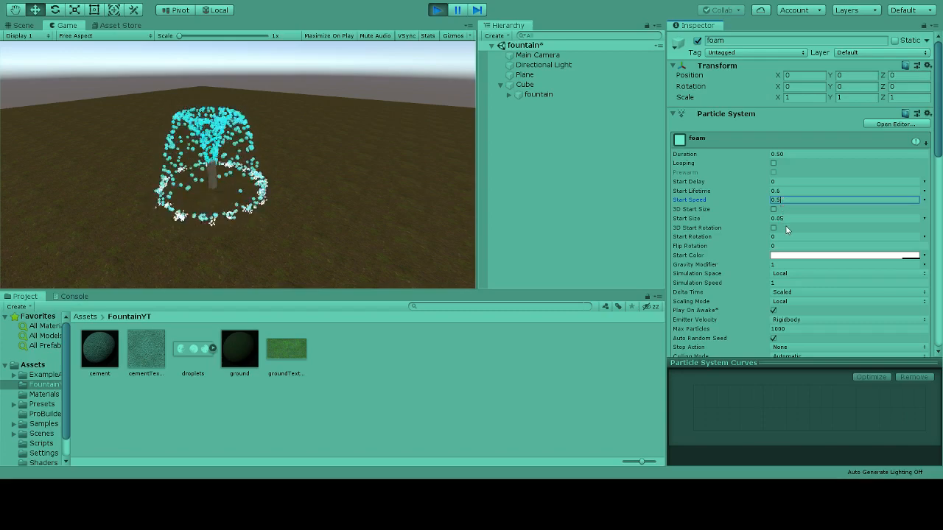
scroll(796, 218, "down", 5)
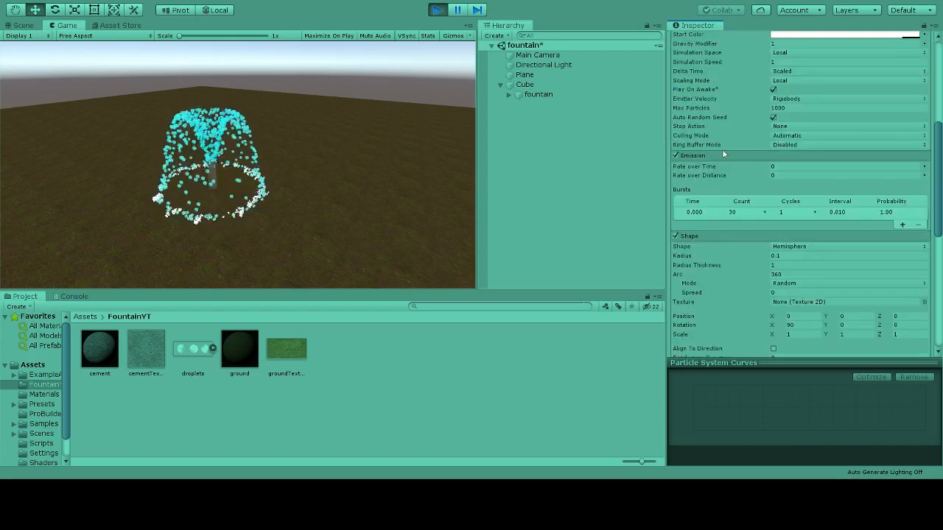
scroll(737, 159, "up", 5)
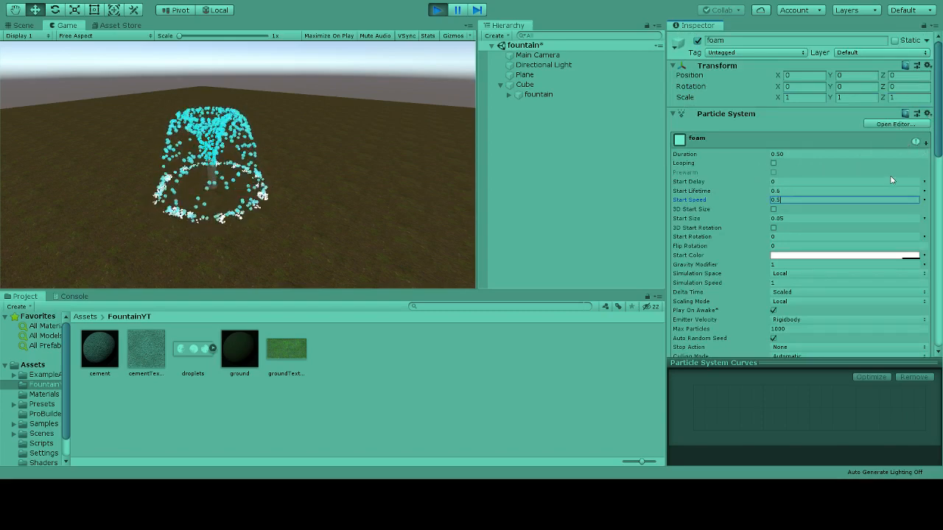
left_click(436, 10)
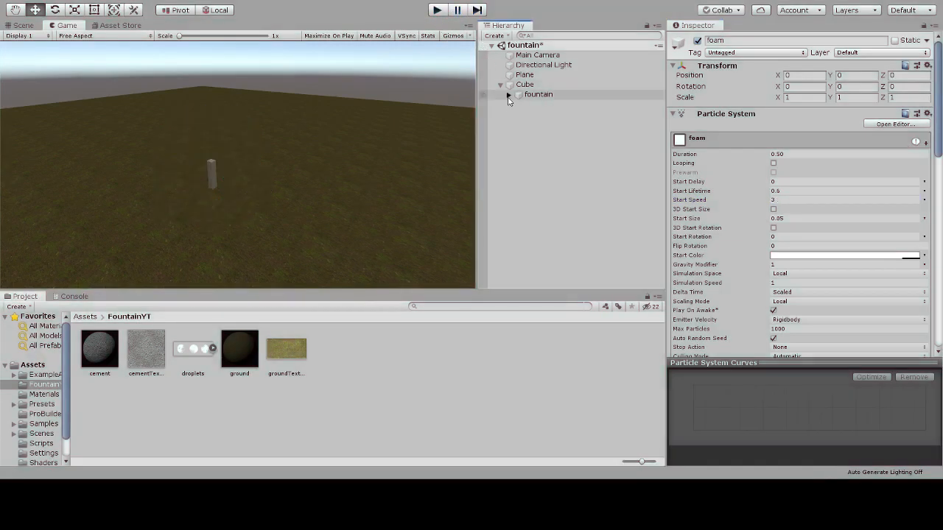
Select foam under fountain and set its Start Speed to 0.5 in edit mode.
left_click(509, 96)
left_click(556, 109)
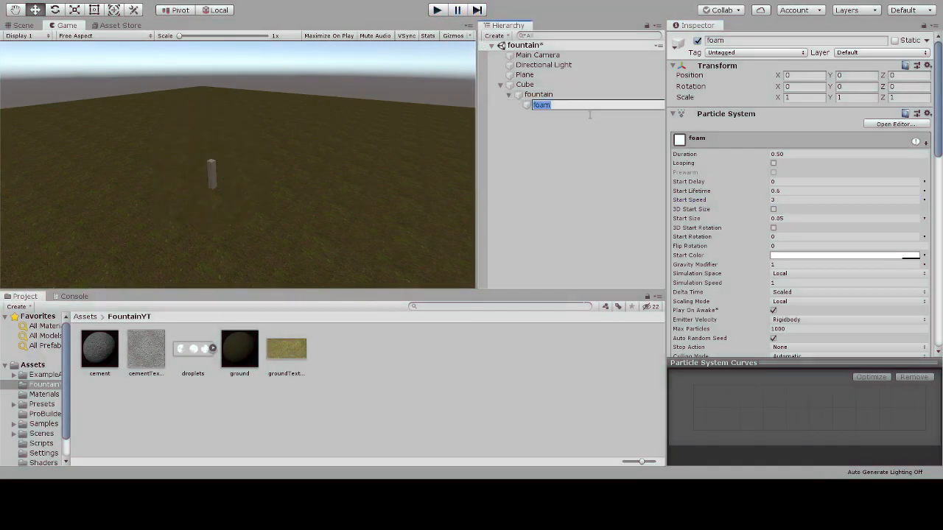
left_click(567, 107, "ctrl")
left_click(567, 105)
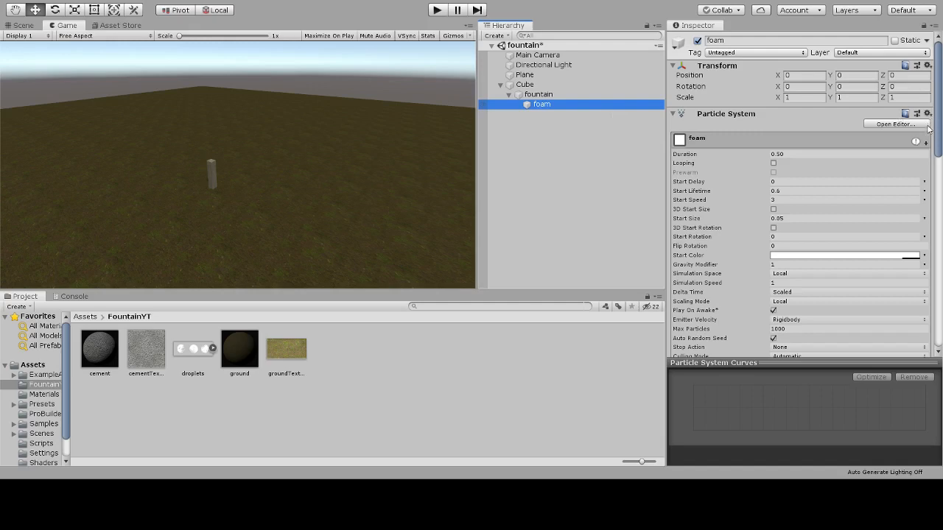
left_click(884, 200)
type("0.5")
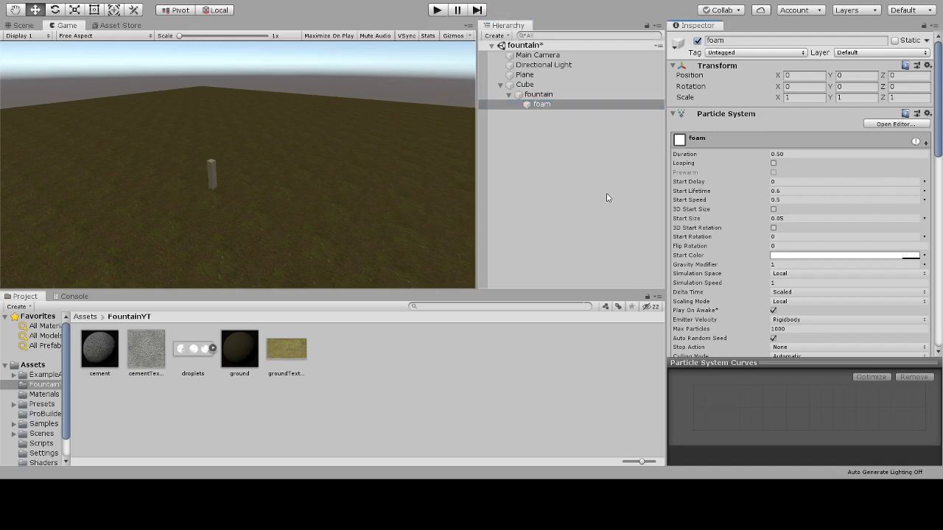
Select the fountain particle system, save the scene and run it to preview the foam.
left_click(549, 96)
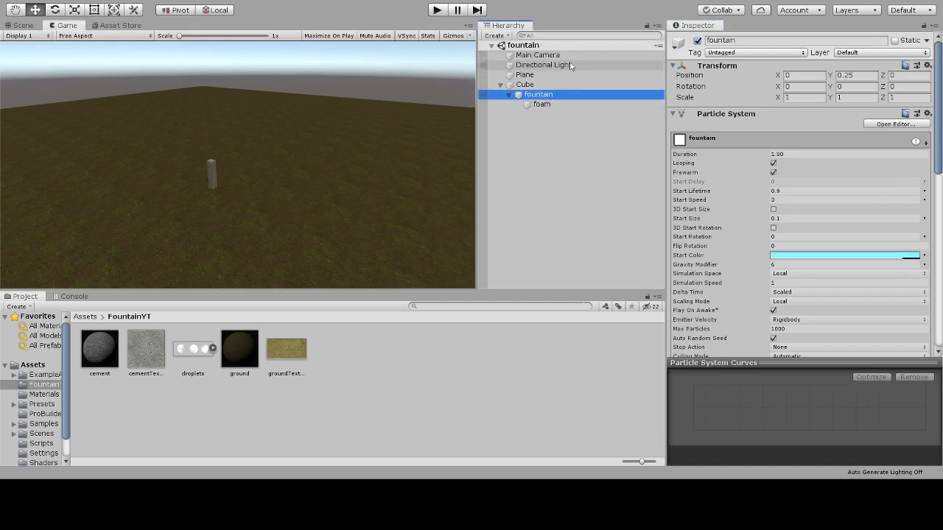
key("ctrl+s")
left_click(436, 10)
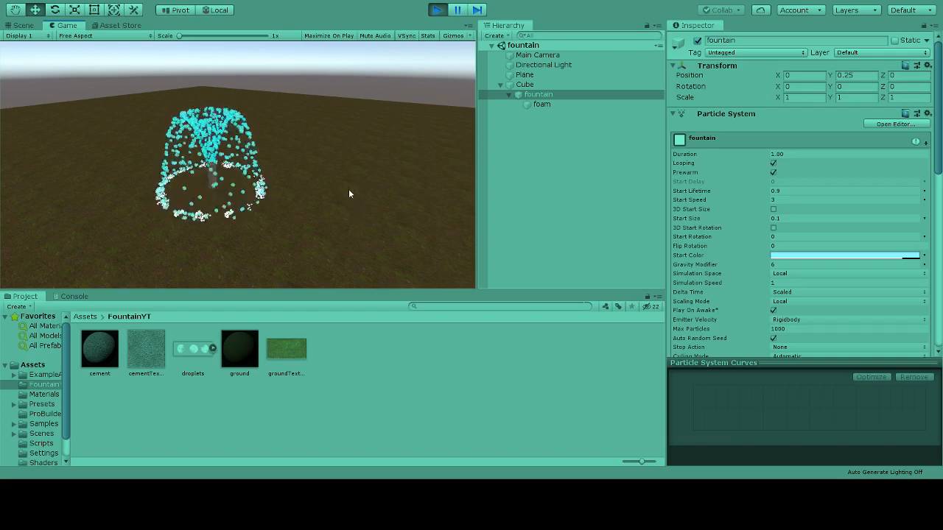
Try the Death trigger for fountain's foam sub emitter in the running scene.
scroll(834, 224, "down", 10)
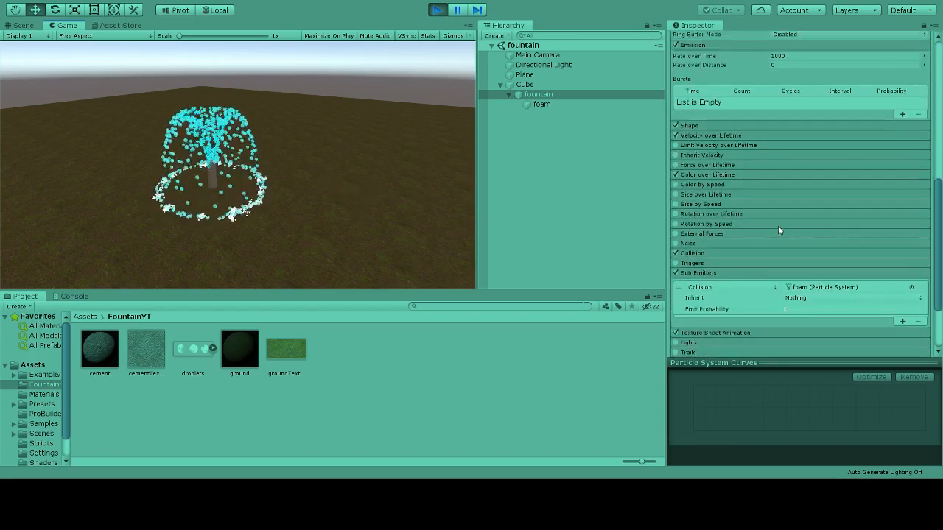
scroll(774, 233, "down", 3)
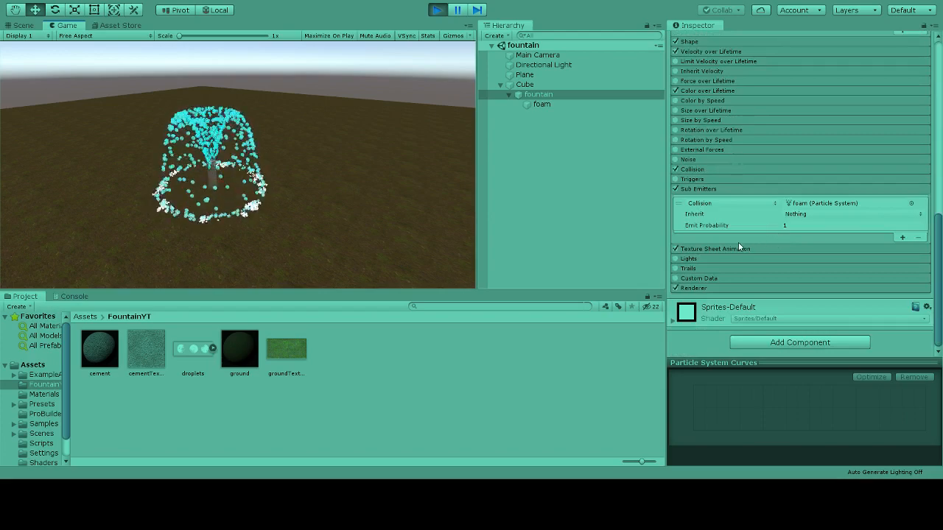
scroll(738, 221, "up", 3)
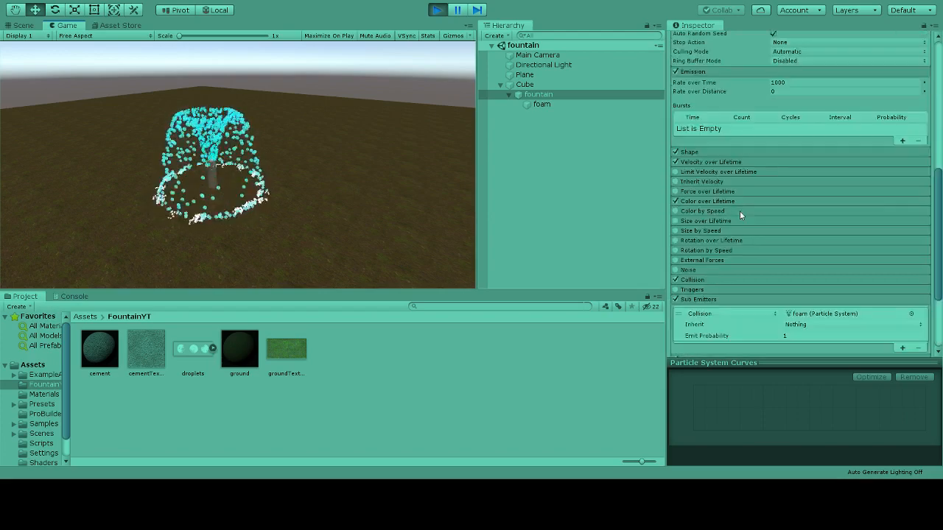
left_click(714, 298)
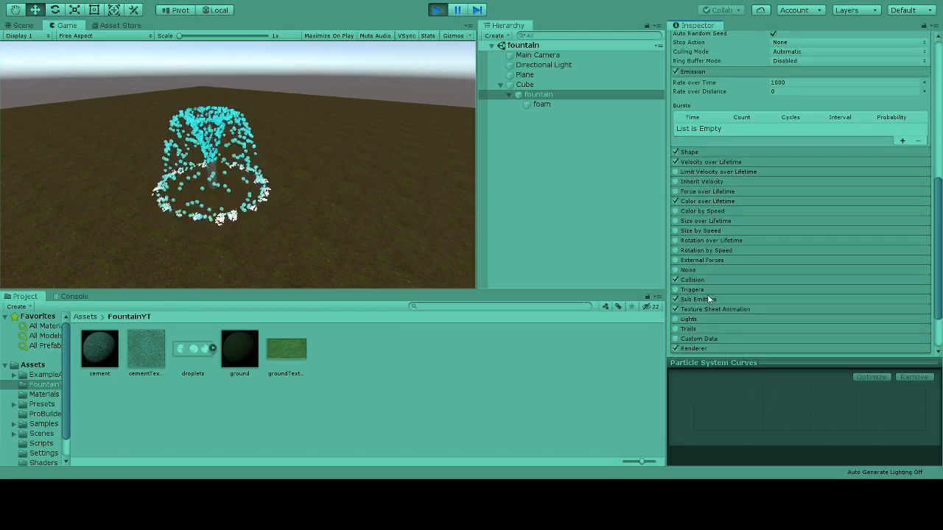
left_click(707, 298)
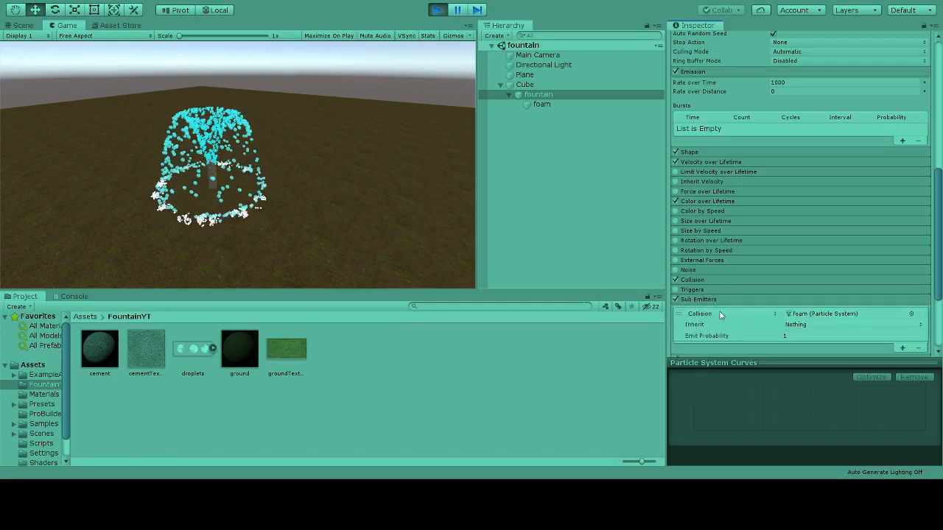
left_click(722, 349)
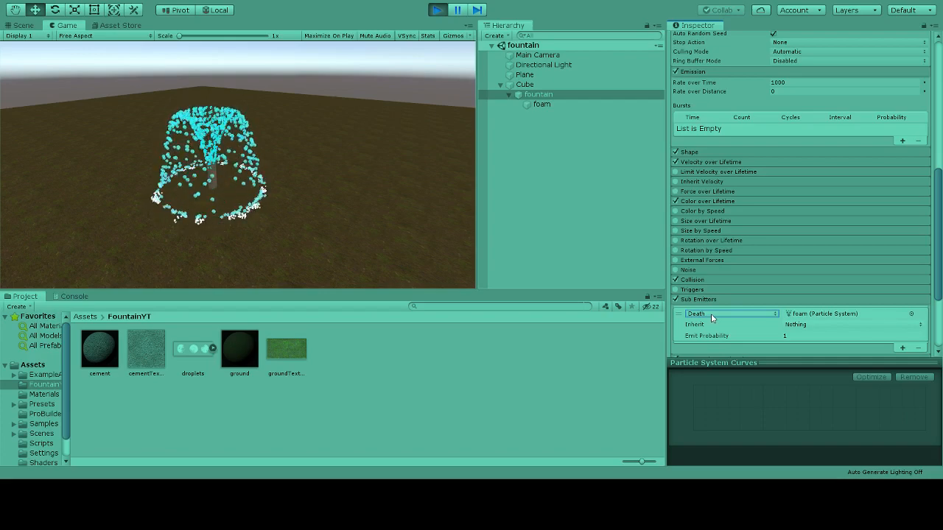
Try the Birth trigger for fountain's sub emitter, switch it back to Death, and stop the playback.
left_click(712, 315)
left_click(713, 328)
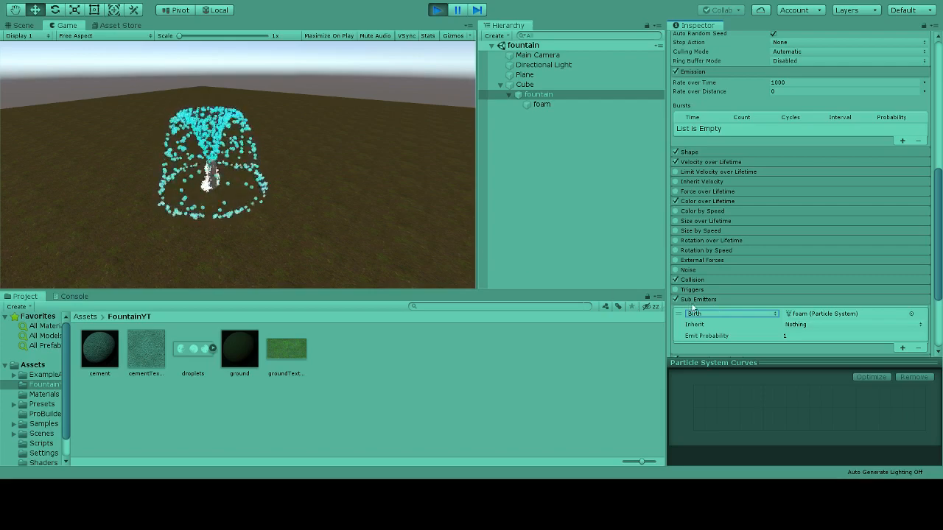
left_click(729, 314)
left_click(727, 352)
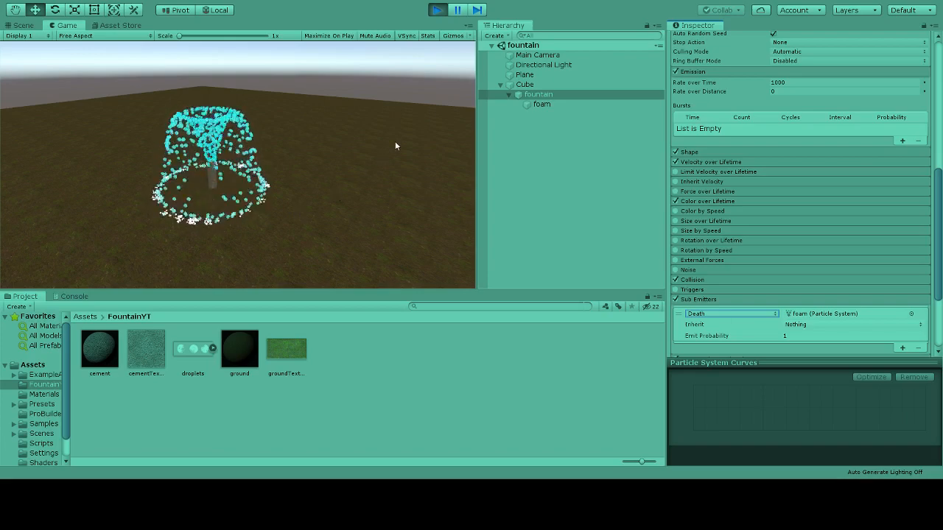
scroll(729, 133, "up", 3)
scroll(699, 118, "up", 3)
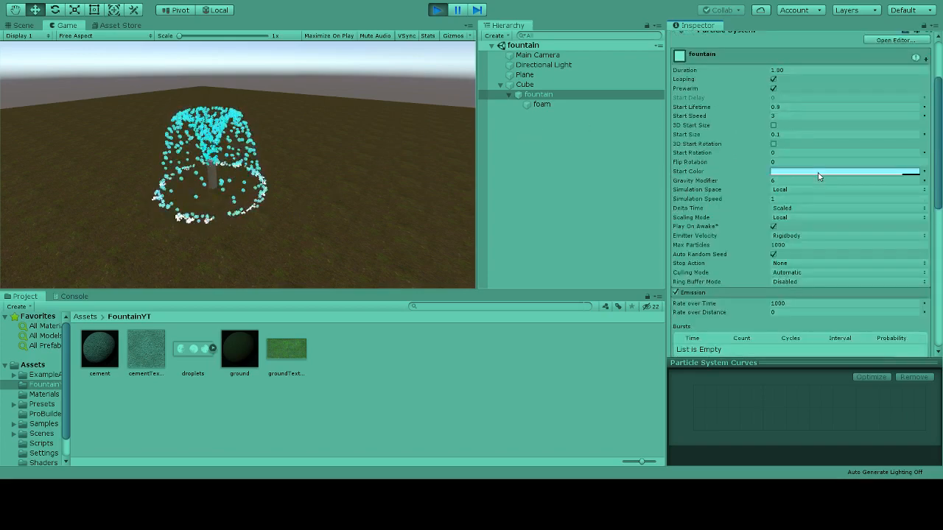
left_click(436, 10)
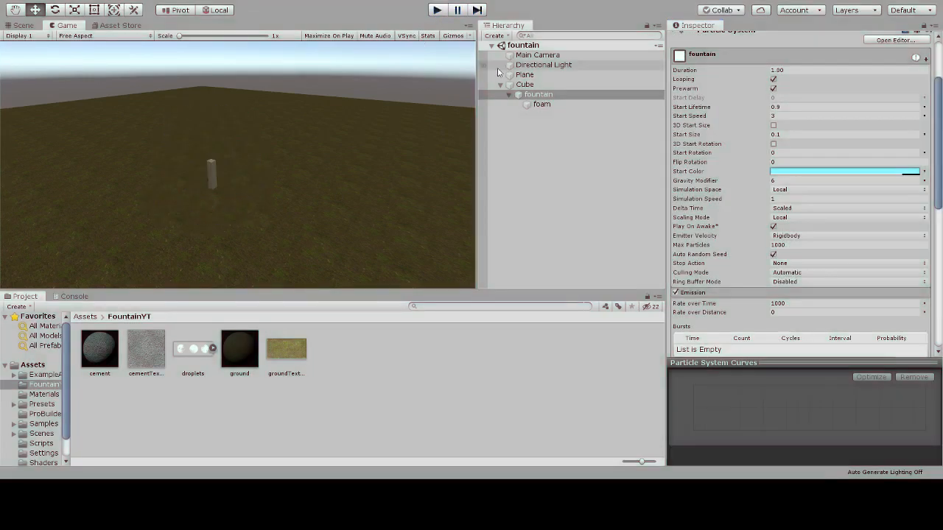
Set fountain's foam sub emitter to trigger on Death in edit mode and deselect the object.
left_click(570, 107)
left_click(541, 95)
scroll(766, 191, "down", 5)
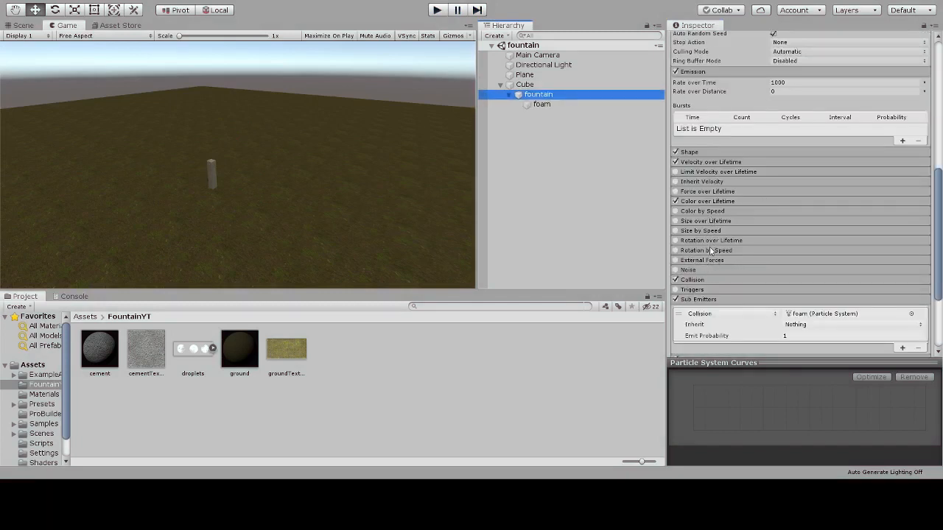
left_click(702, 299)
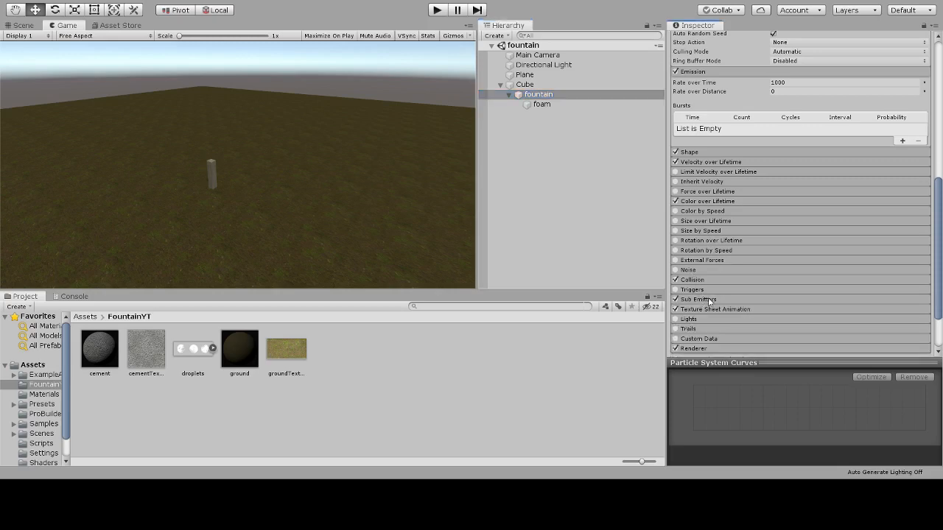
left_click(703, 299)
scroll(706, 301, "down", 3)
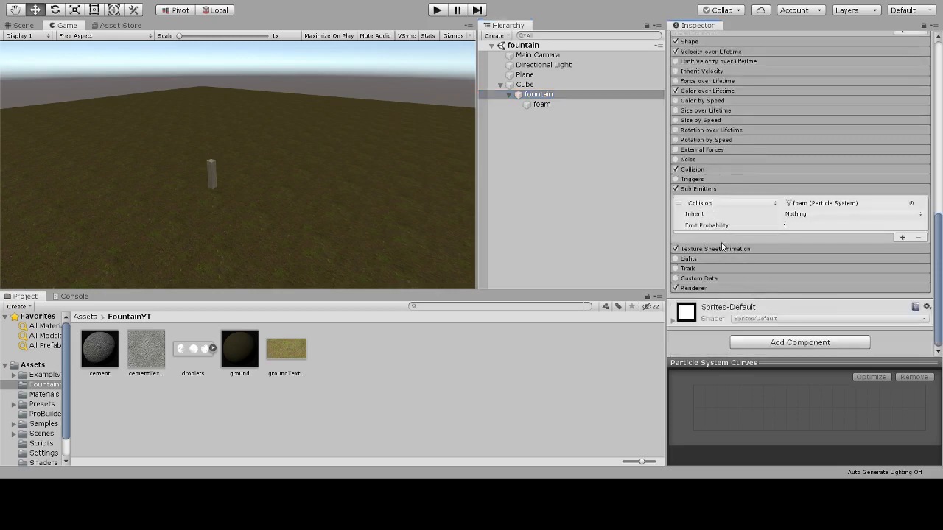
scroll(747, 221, "up", 10)
left_click(606, 166)
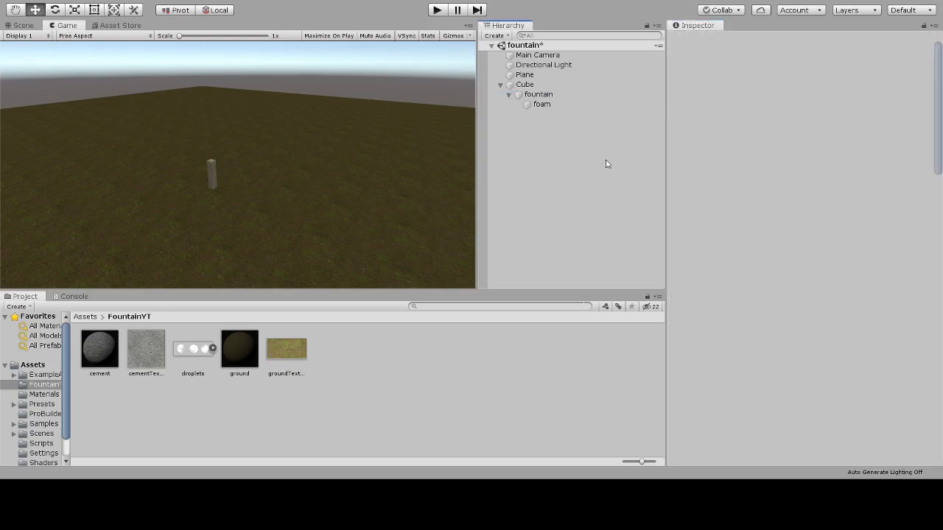
Preview fountain in the Scene and Game views and review its main particle settings and enabled modules.
left_click(538, 94)
left_click(23, 26)
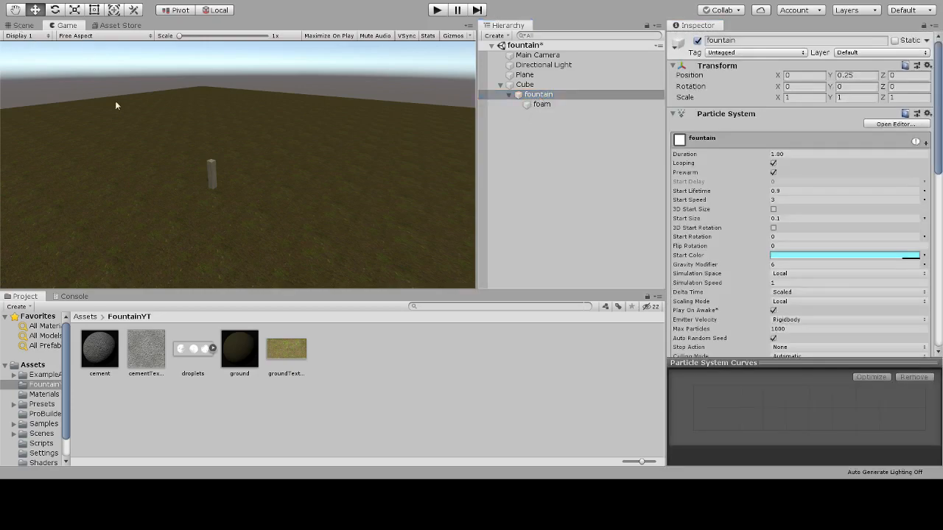
left_click(64, 26)
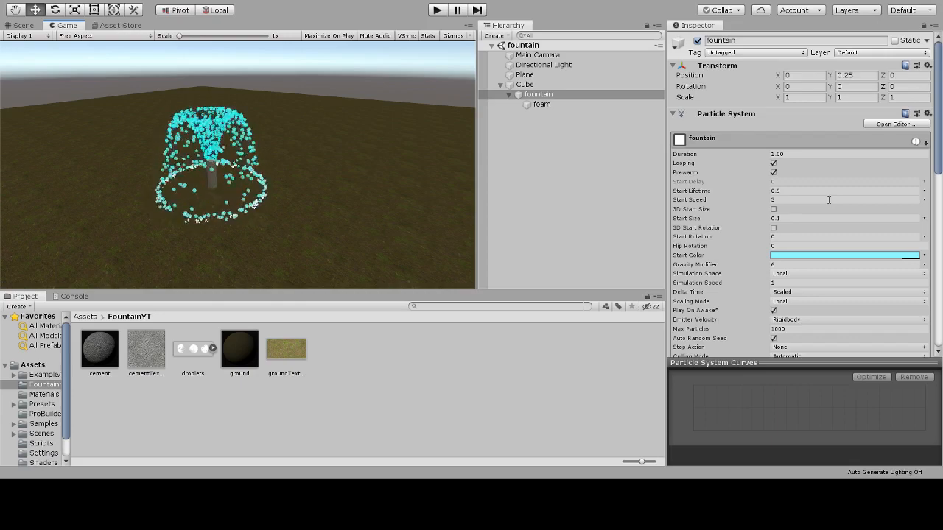
scroll(829, 200, "down", 3)
scroll(817, 210, "down", 3)
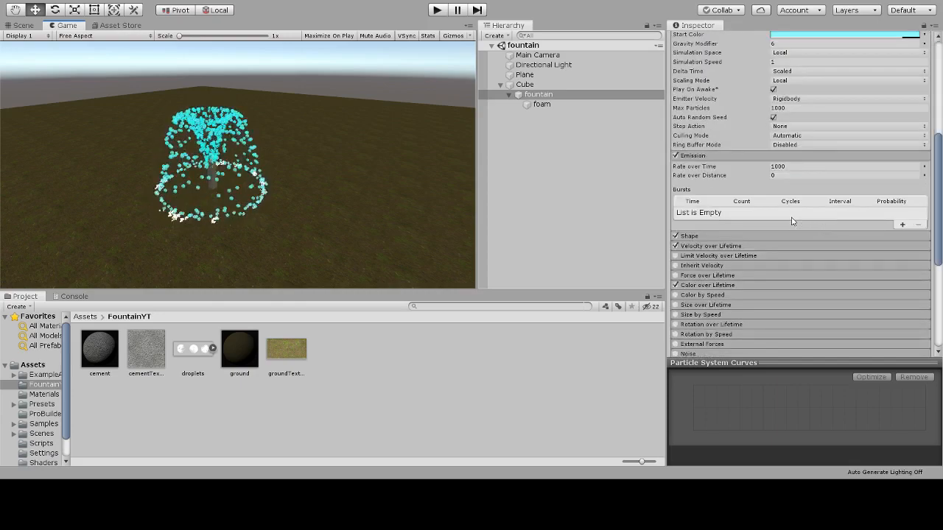
scroll(789, 219, "up", 3)
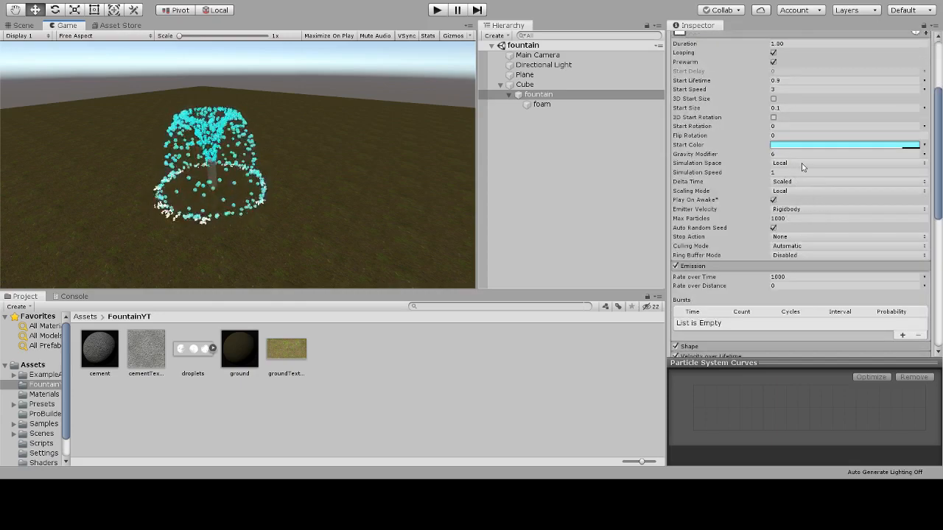
scroll(792, 177, "down", 10)
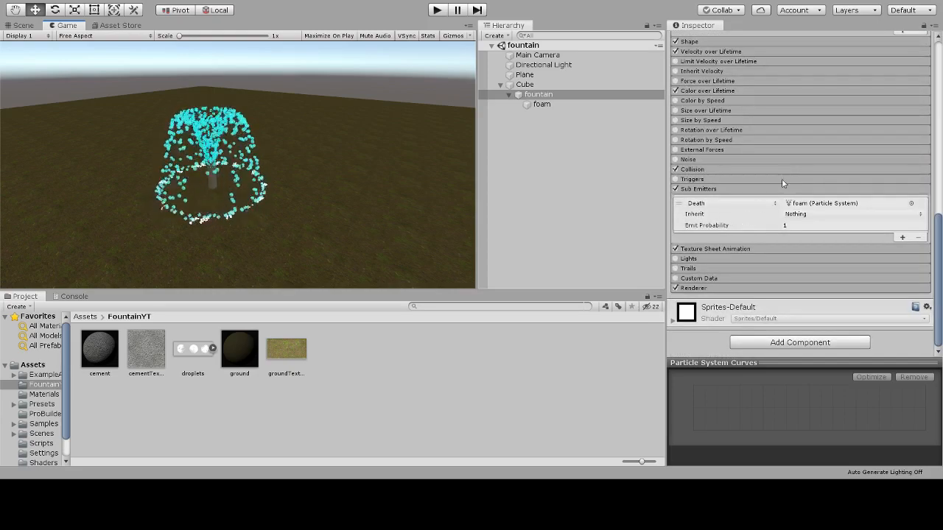
scroll(765, 182, "up", 3)
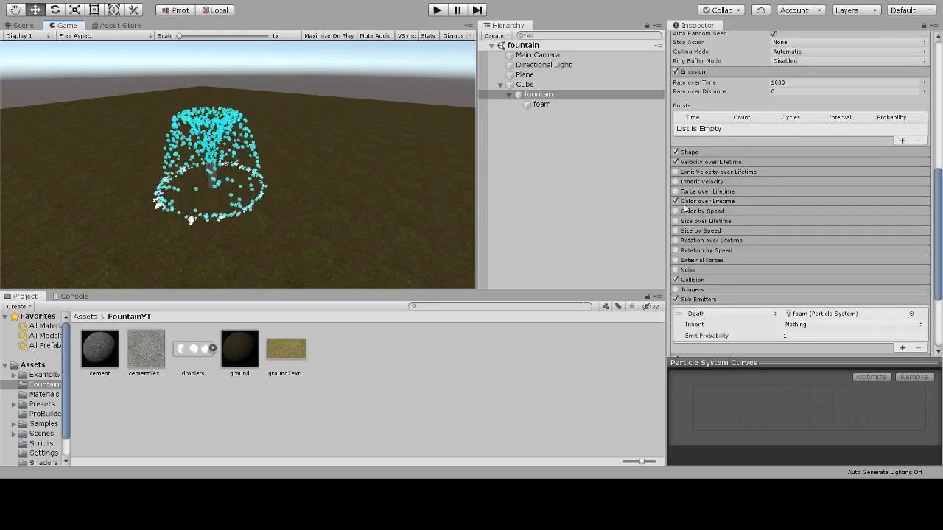
Set fountain's Color over Lifetime gradient to fade from yellow to white and review its effect on the droplets.
left_click(716, 202)
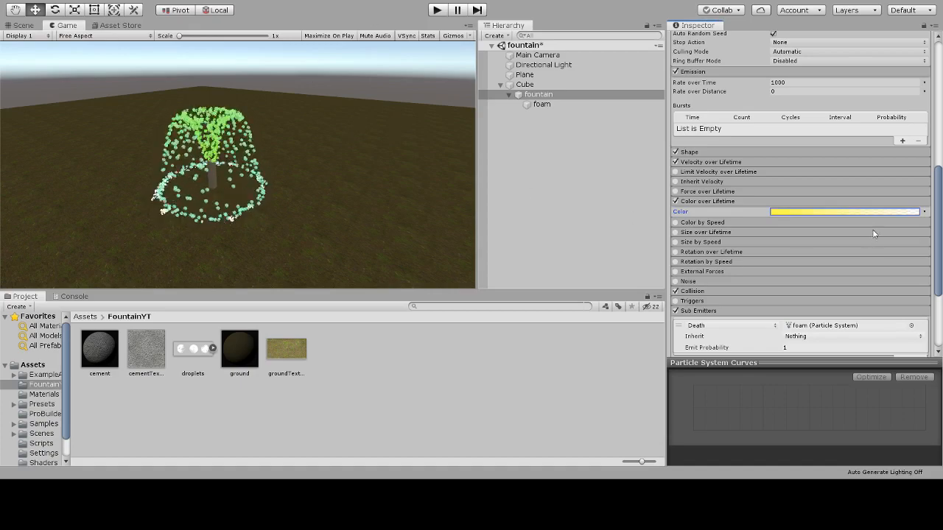
scroll(803, 191, "up", 10)
scroll(777, 210, "down", 4)
scroll(810, 210, "down", 5)
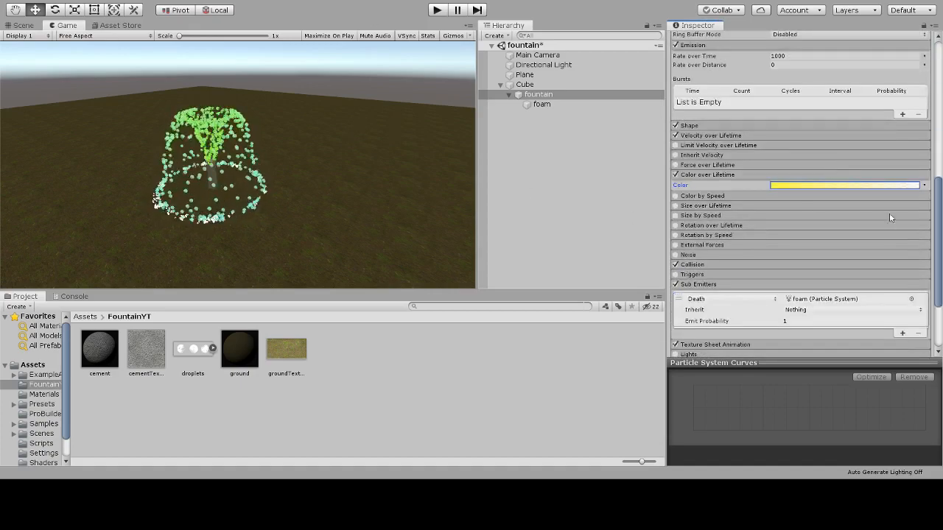
Try a white start color with a multicolour Color over Lifetime gradient on fountain in the running scene, and stop the playback.
left_click(436, 10)
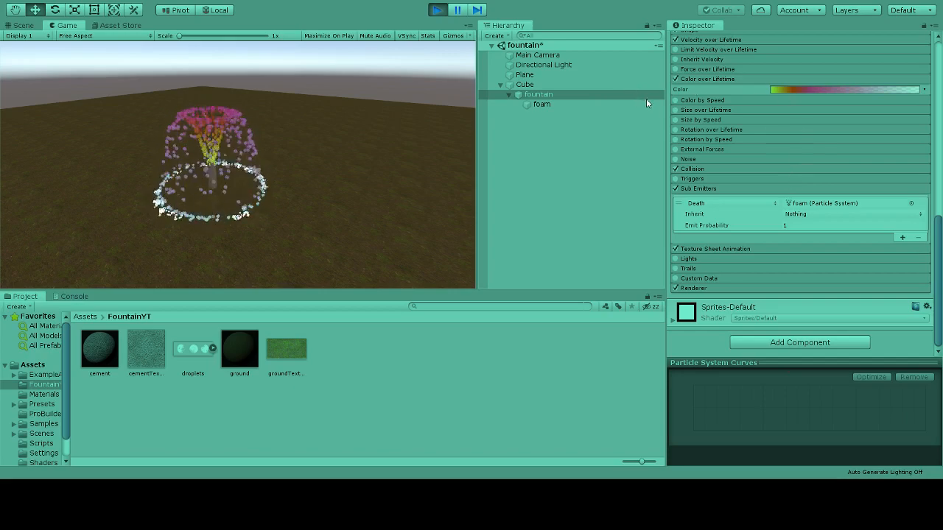
left_click_drag(737, 207, 736, 210)
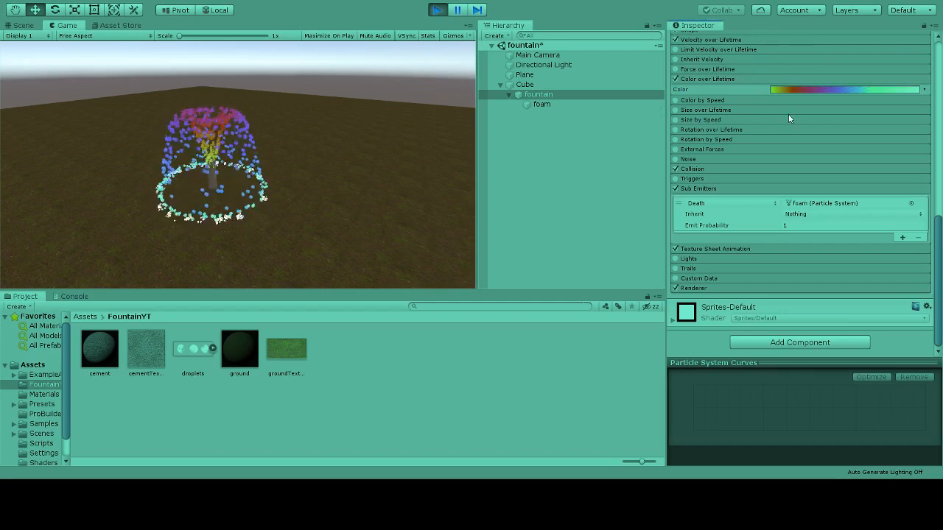
scroll(787, 114, "up", 10)
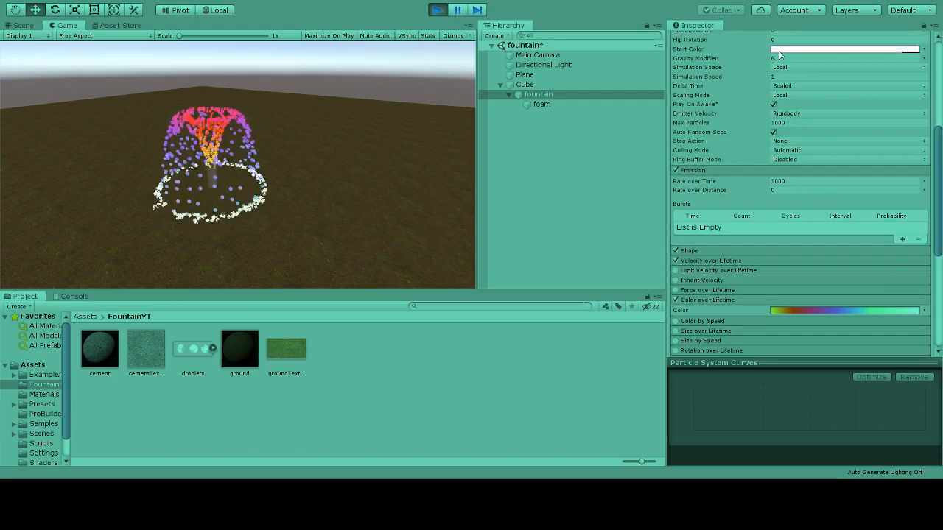
scroll(836, 243, "down", 5)
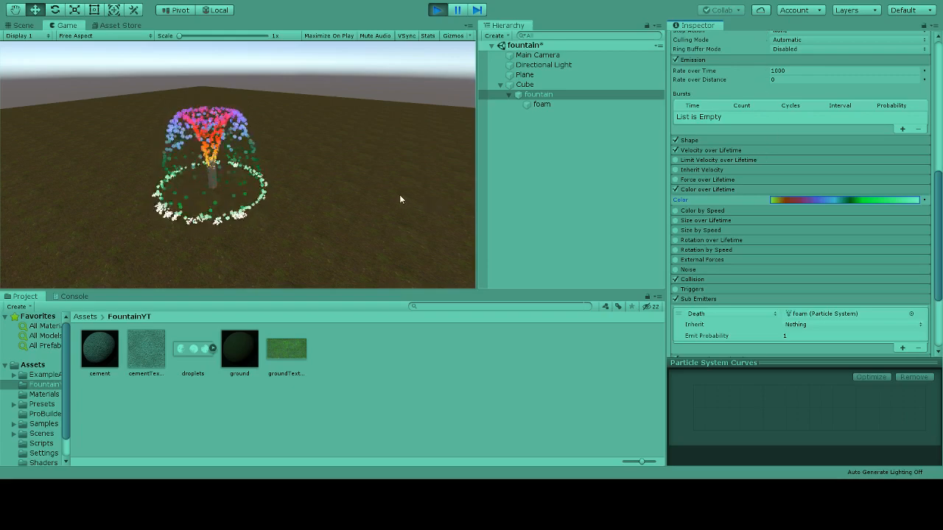
left_click(436, 9)
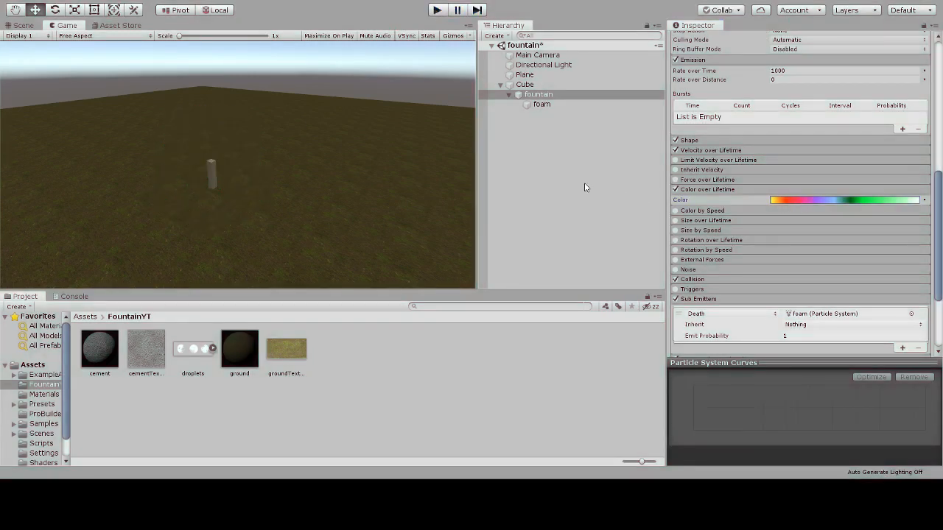
Set fountain's Color over Lifetime gradient back to light blue fading to white and play the scene.
left_click(802, 201)
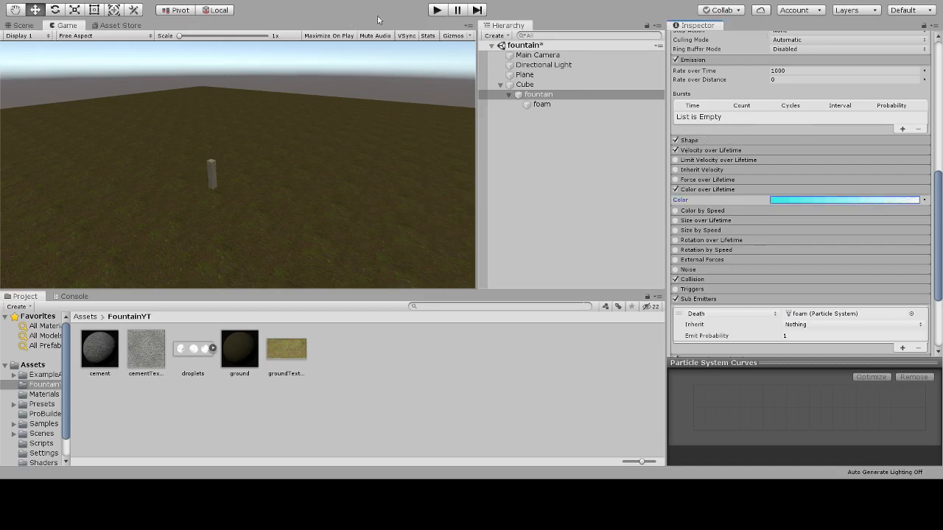
left_click(436, 10)
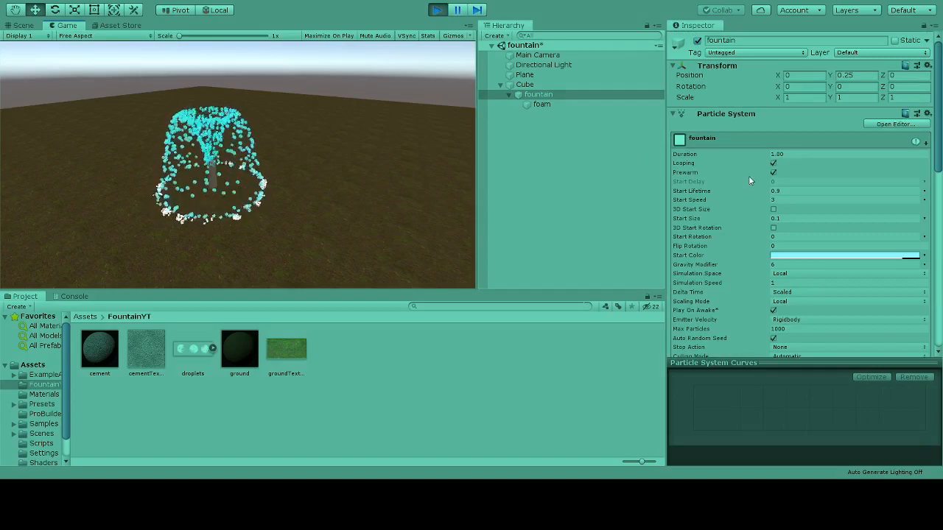
Try the Loop, Ping-Pong and Burst Spread arc modes for fountain's circle shape in the running scene.
scroll(745, 180, "down", 8)
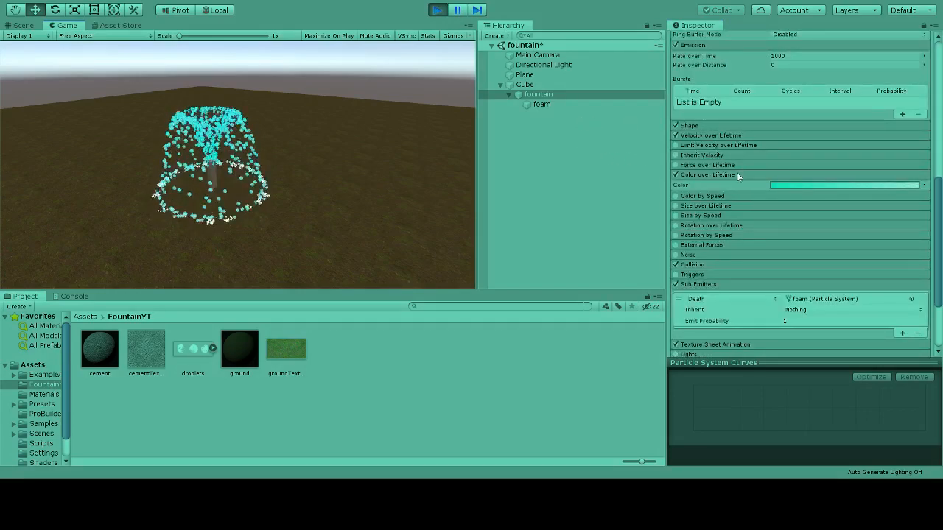
left_click(718, 126)
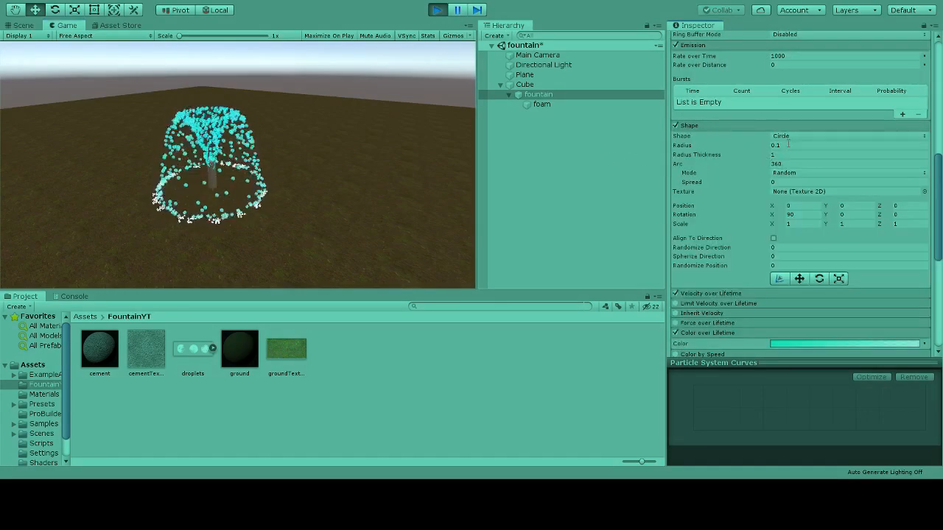
left_click(800, 172)
left_click(801, 184)
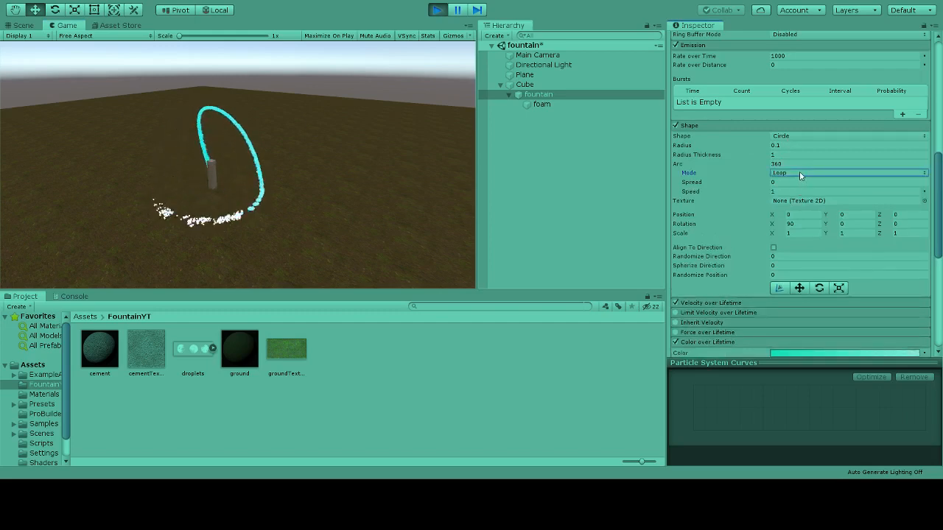
key("Down")
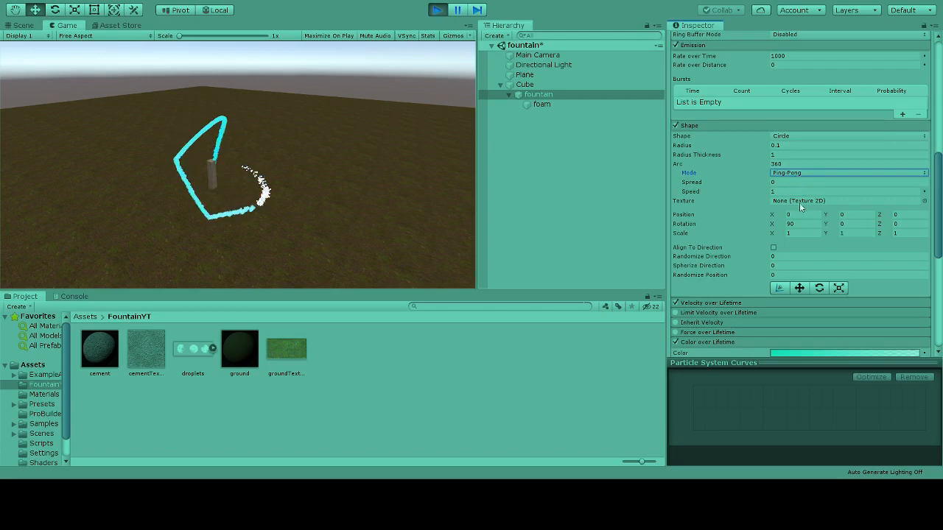
key("Down")
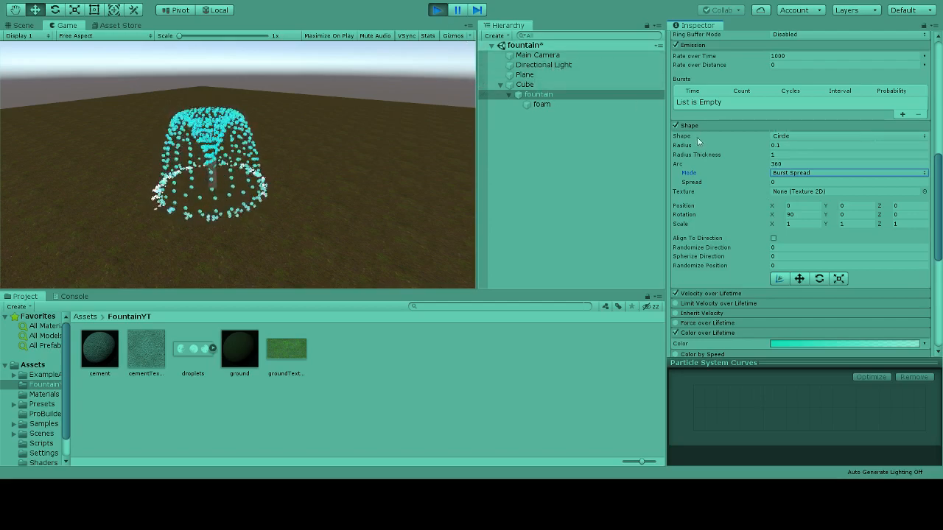
Try a Start Lifetime of 0.8 for fountain in the running scene and stop the playback.
scroll(774, 181, "up", 15)
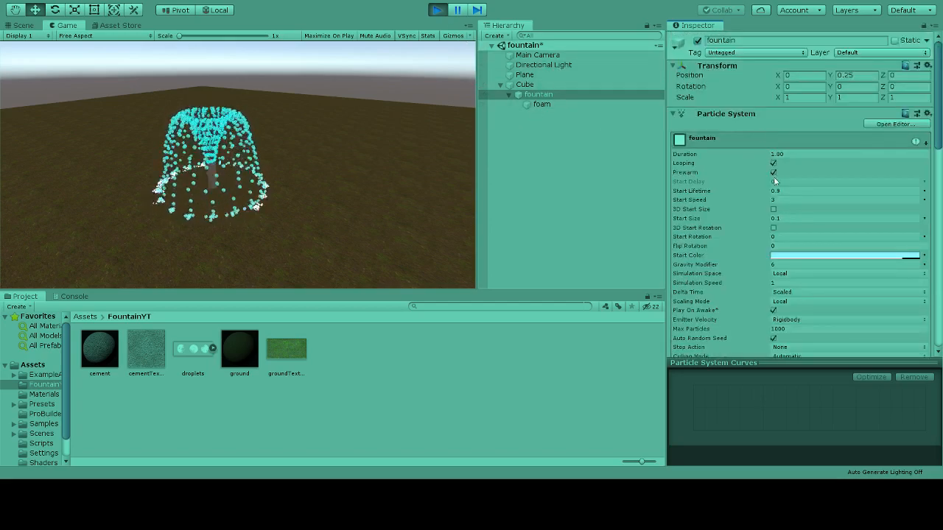
left_click(785, 191)
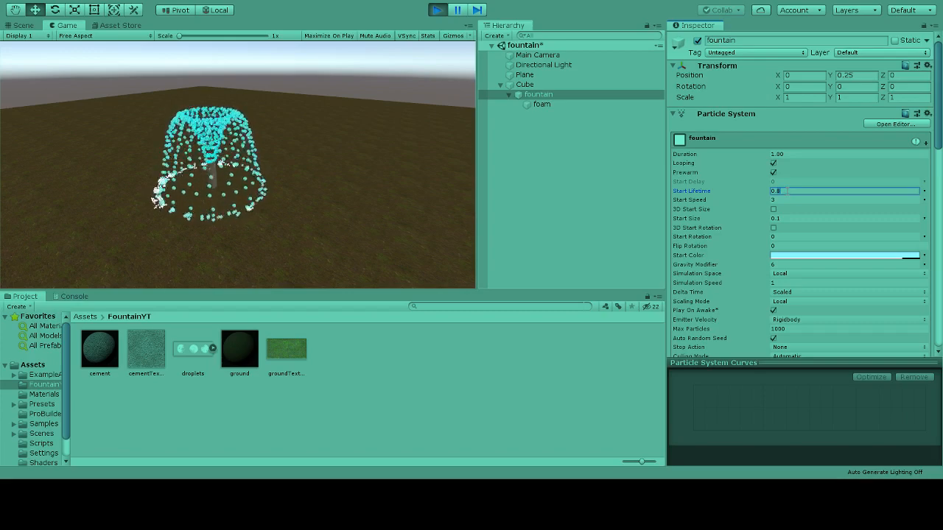
key("BackSpace")
type("7")
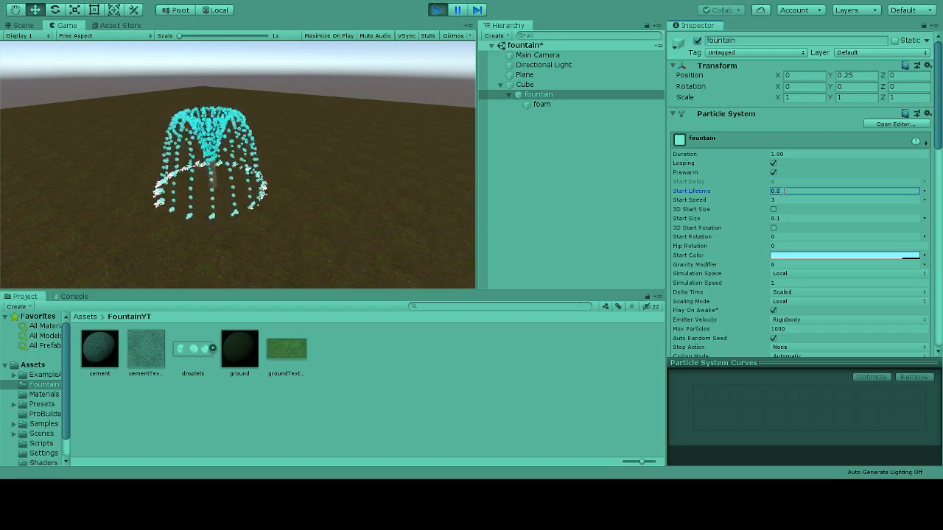
left_click(439, 10)
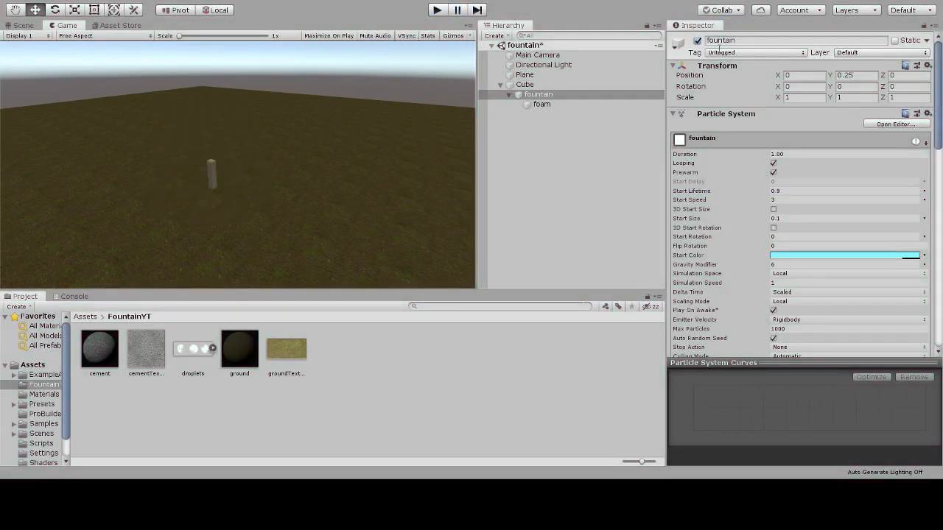
Select Cube and fountain in turn to review their settings in edit mode.
left_click(545, 86)
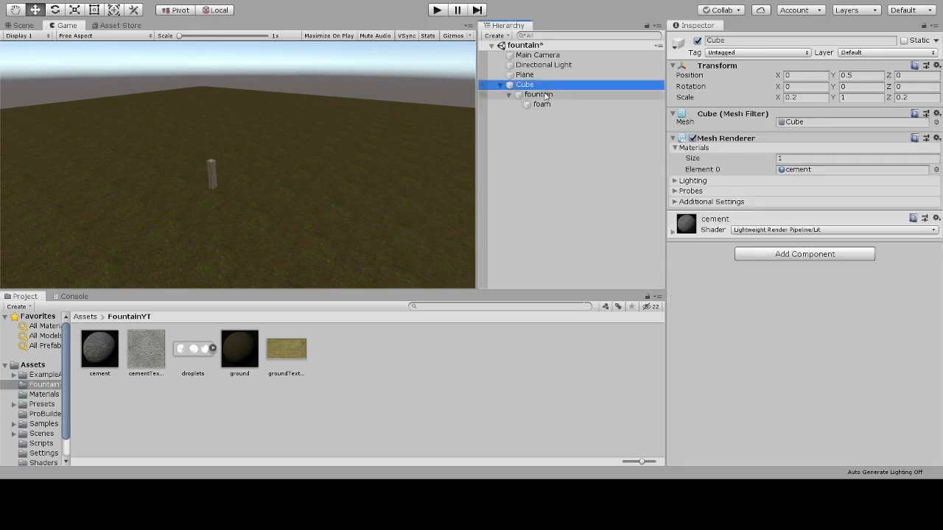
left_click(545, 96)
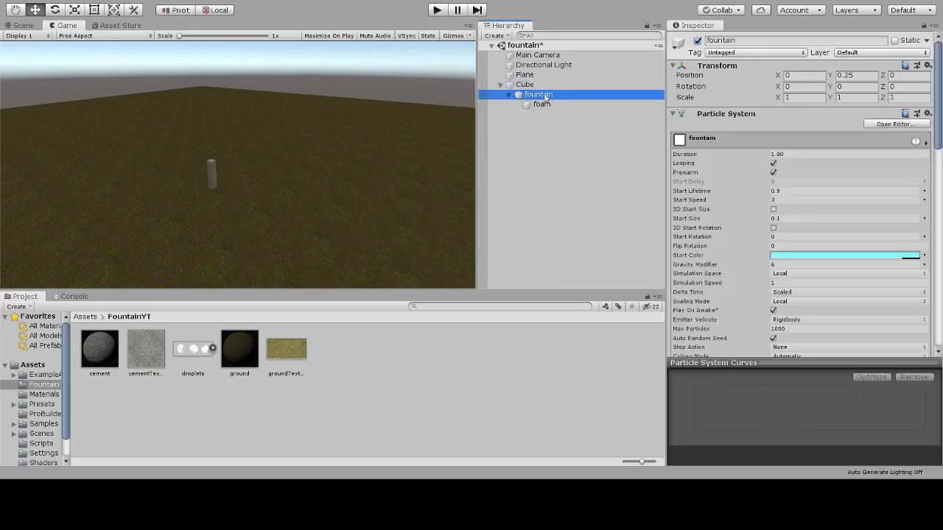